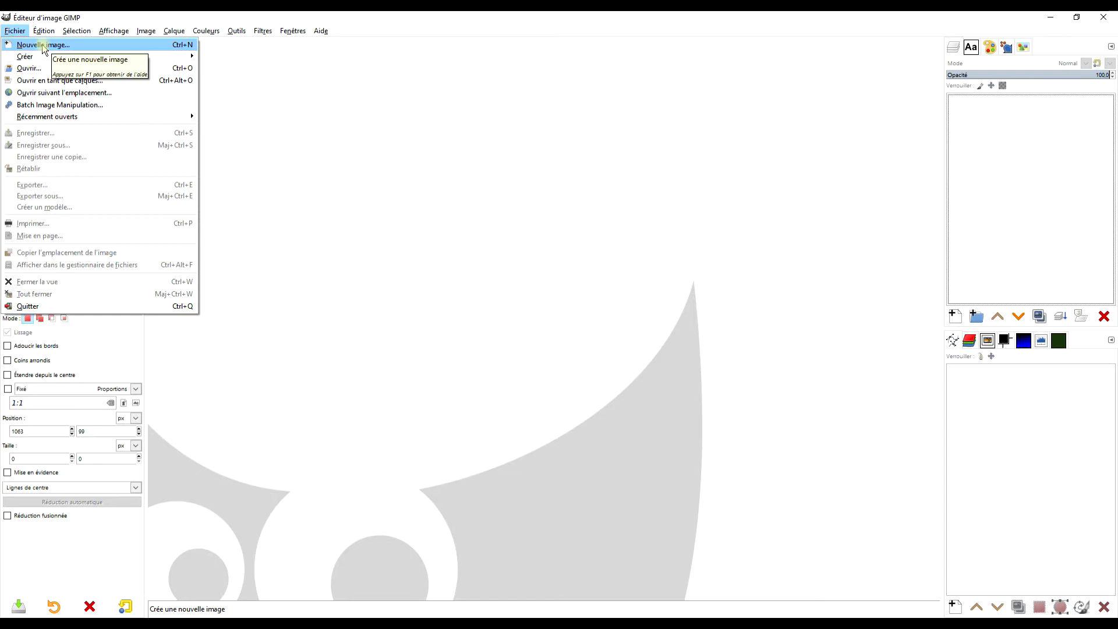
# Step: Create a new 1600 x 550 px image filled with white (Blanc)
pyautogui.click(43, 46)
pyautogui.doubleClick(448, 145)
pyautogui.write('1600')
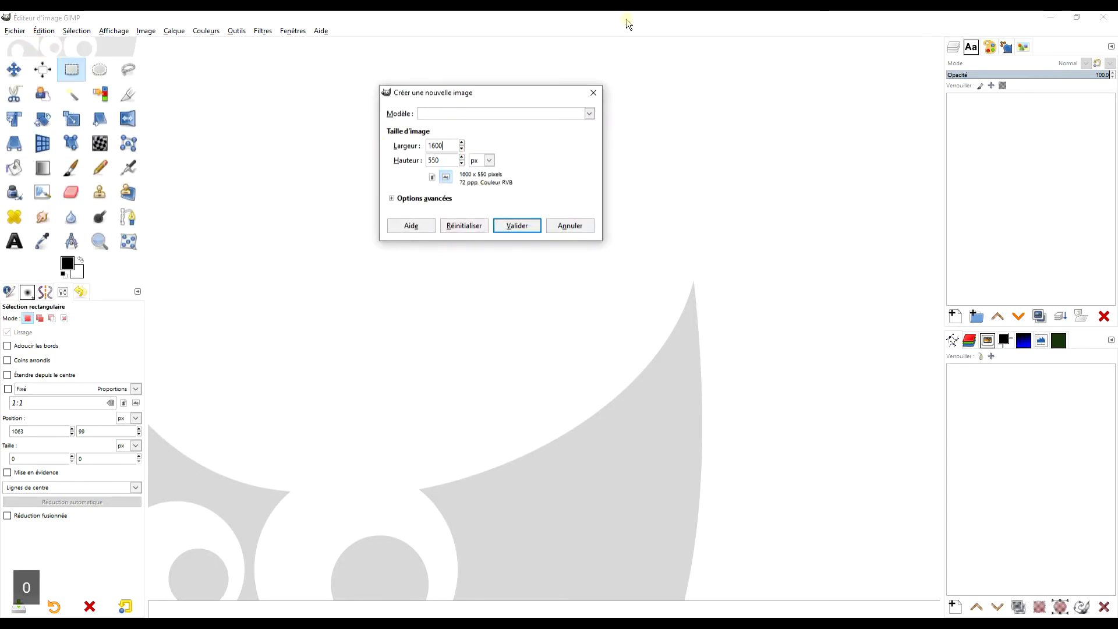
pyautogui.press('Tab')
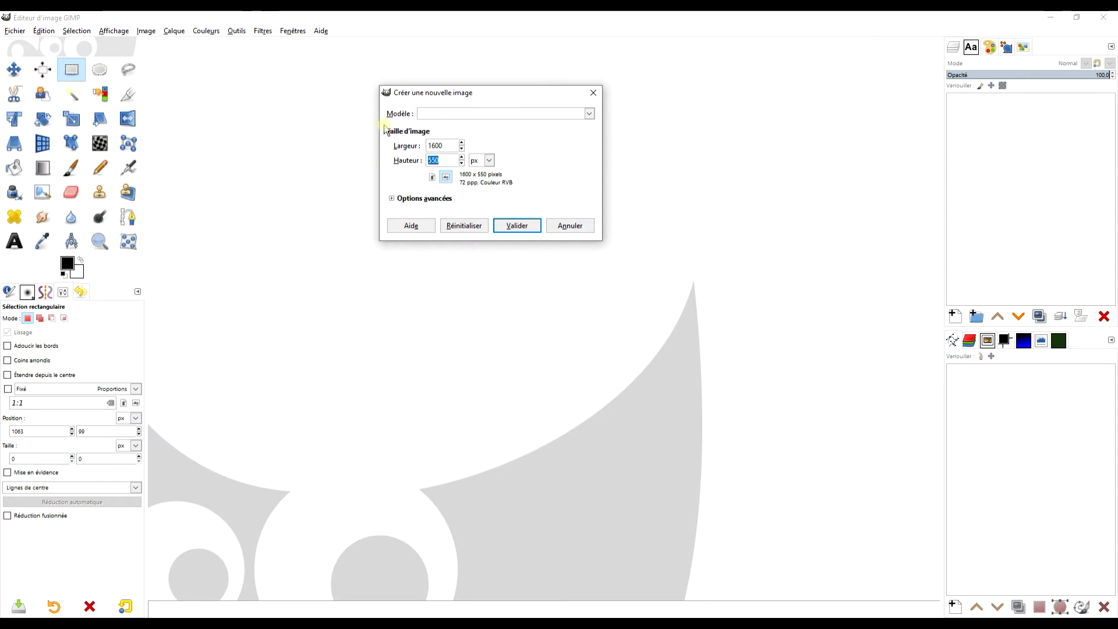
pyautogui.write('550')
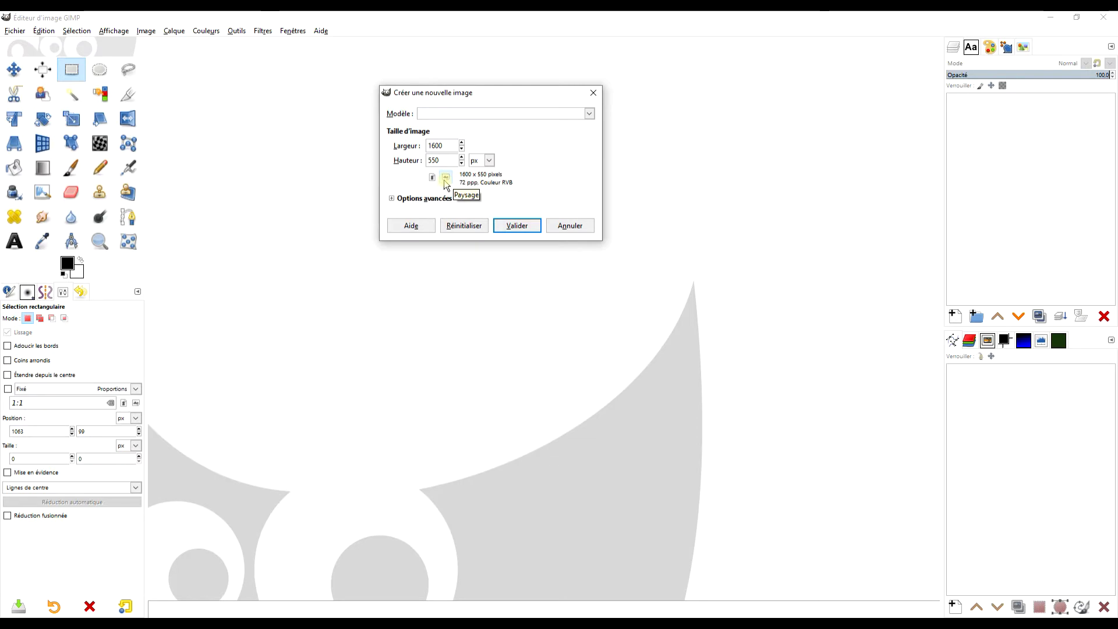
pyautogui.click(392, 199)
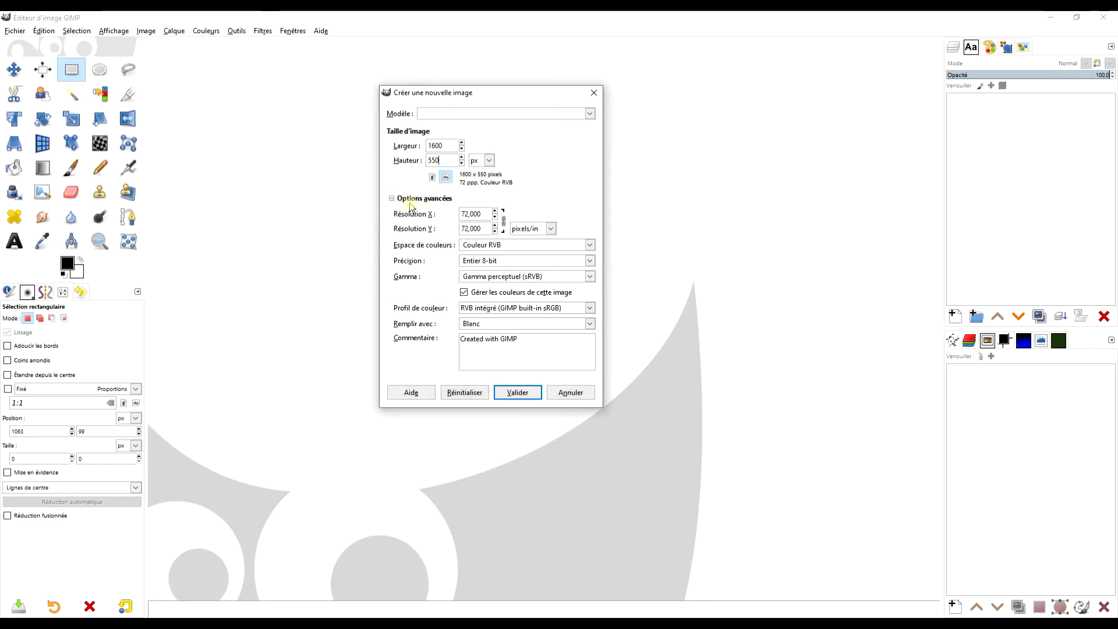
pyautogui.click(491, 325)
pyautogui.click(494, 367)
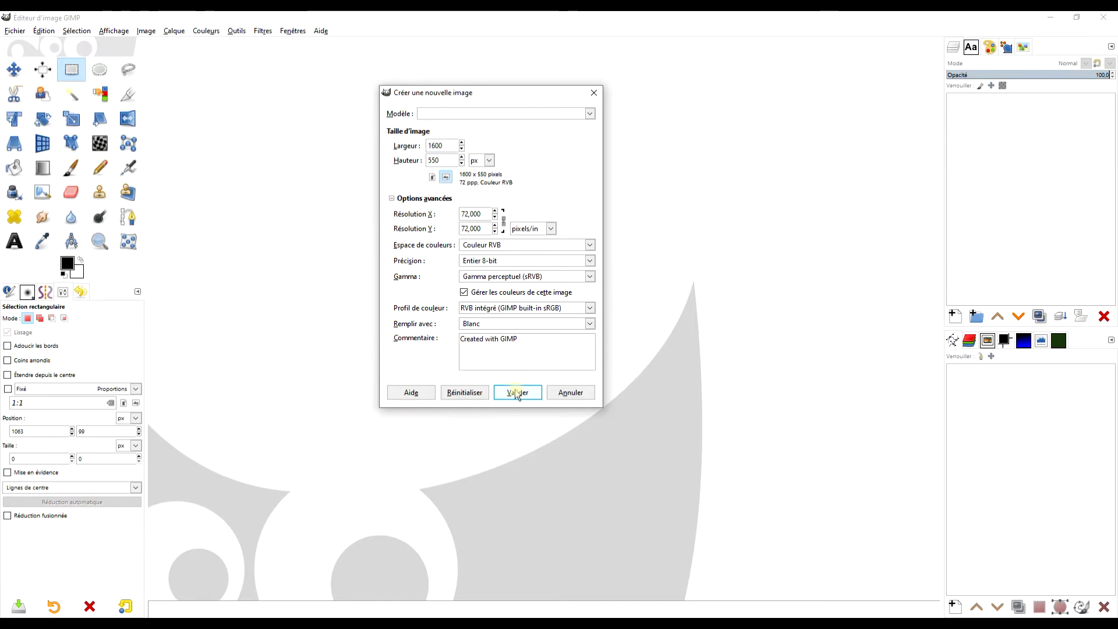
pyautogui.click(518, 393)
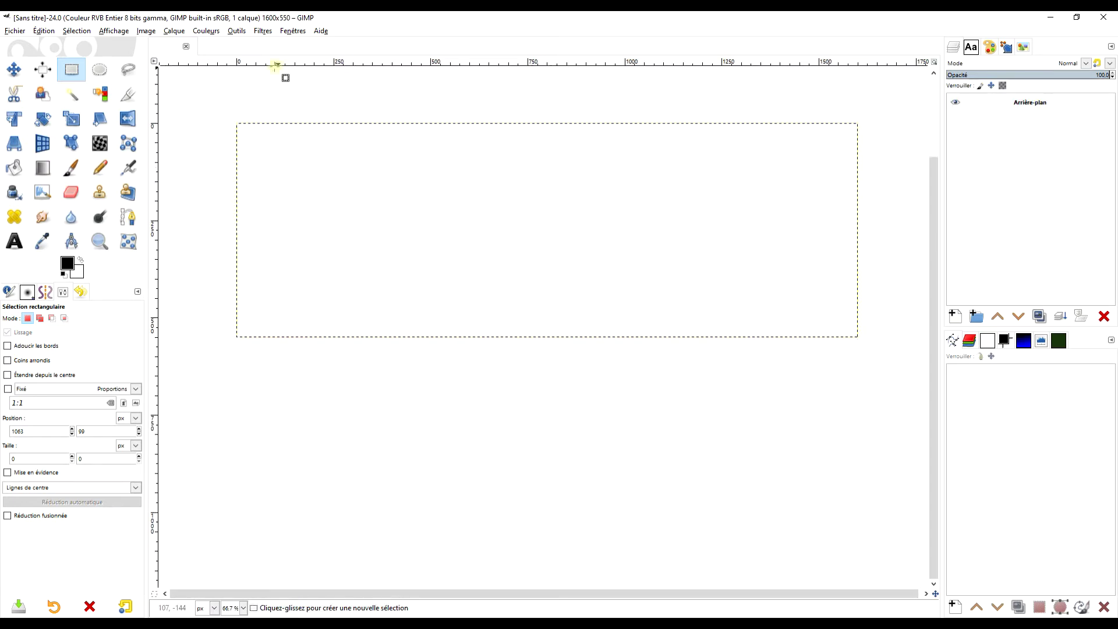
# Step: Open the G'MIC-Qt filter and search its filters for "de" to locate Denim Texture under Patterns
pyautogui.click(264, 32)
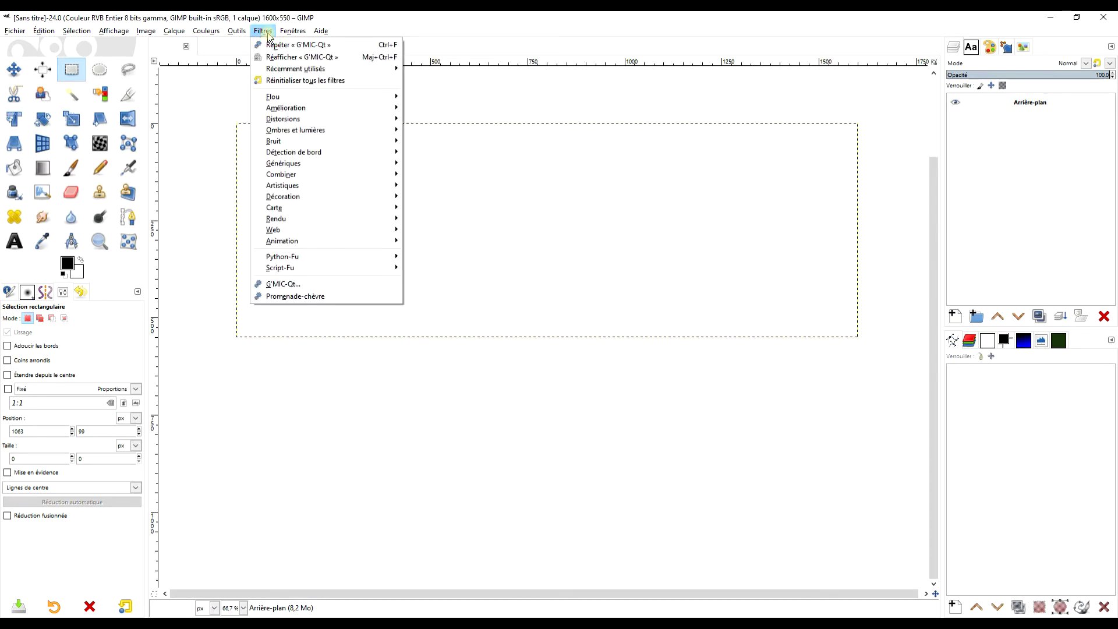
pyautogui.click(297, 286)
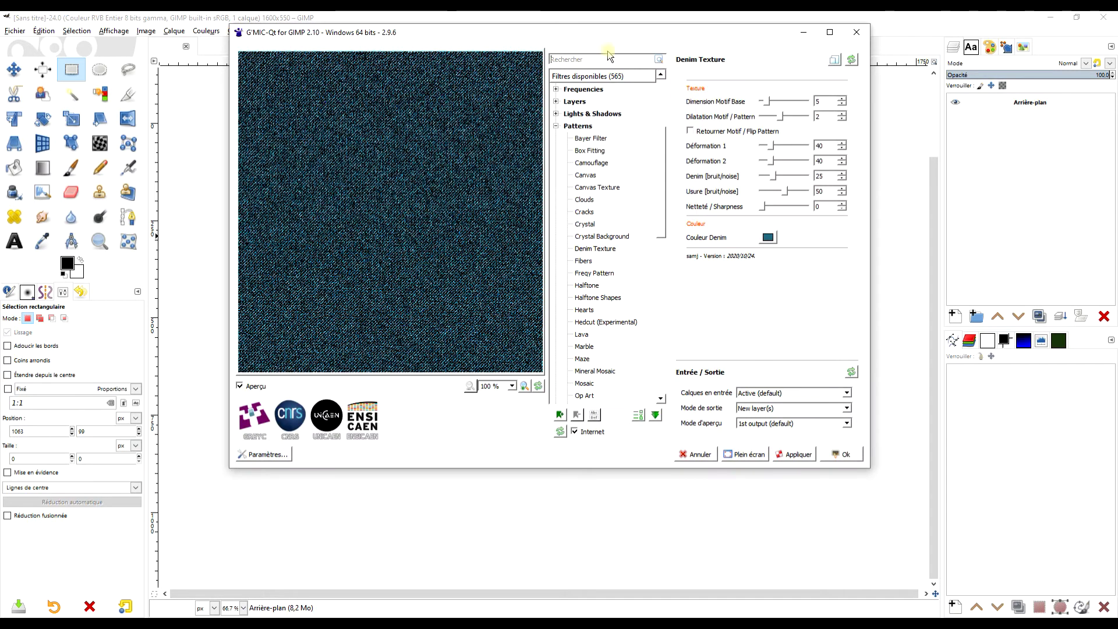
pyautogui.moveTo(595, 36); pyautogui.dragTo(593, 80)
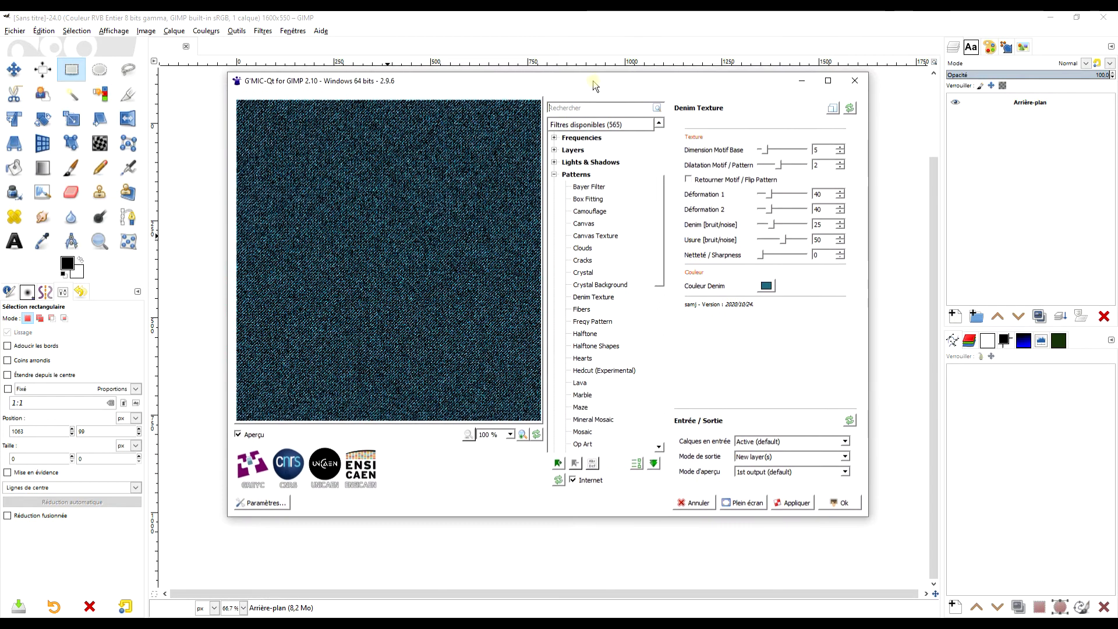
pyautogui.click(599, 113)
pyautogui.write('de')
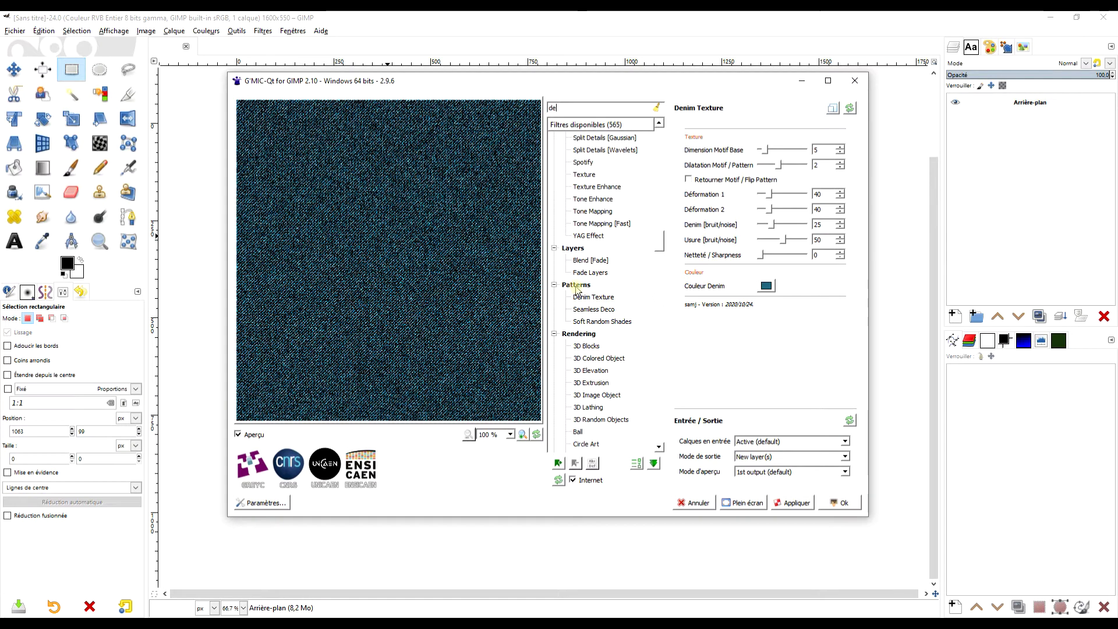
pyautogui.scroll(3, 647, 243)
pyautogui.scroll(-5, 643, 245)
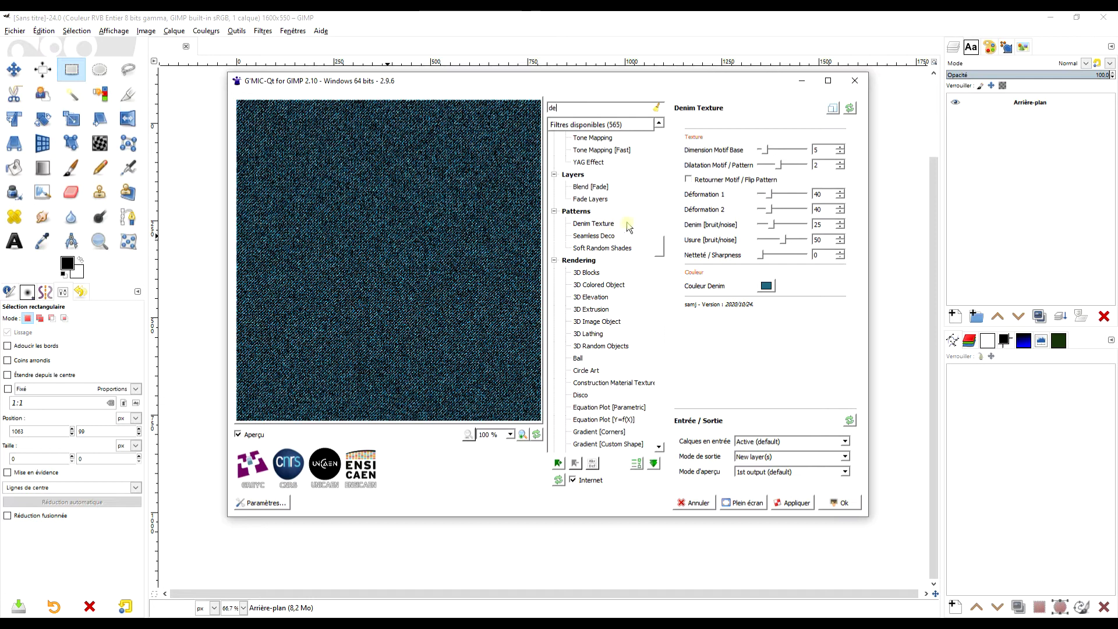
# Step: Try out the Denim Texture settings, reset them to their defaults, and apply the filter as a new layer
pyautogui.click(850, 108)
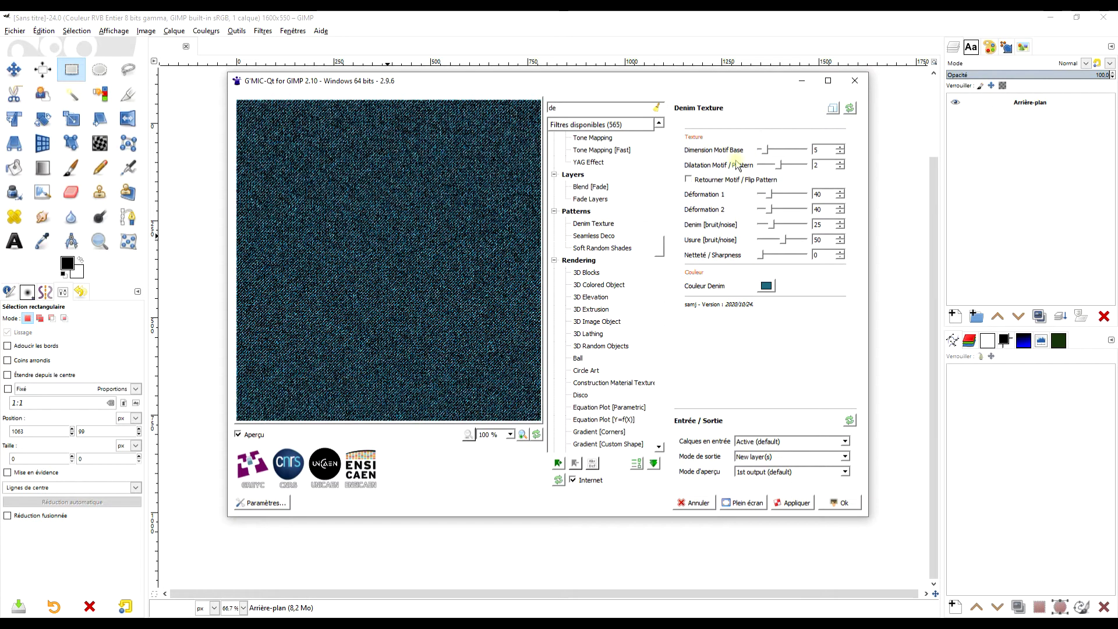
pyautogui.moveTo(767, 150); pyautogui.dragTo(768, 241)
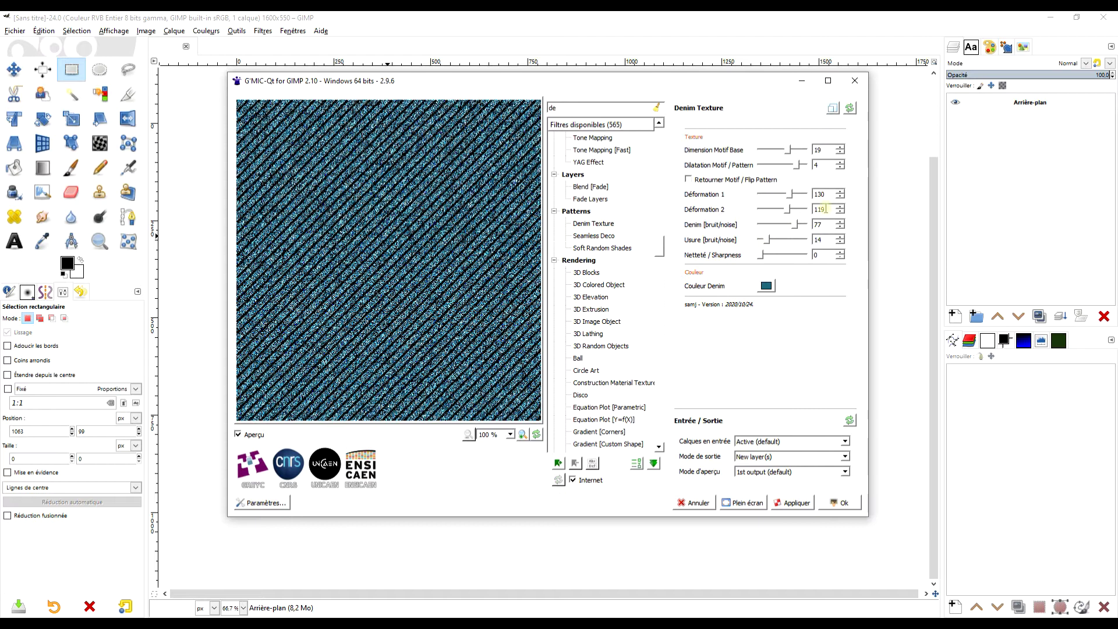
pyautogui.click(850, 108)
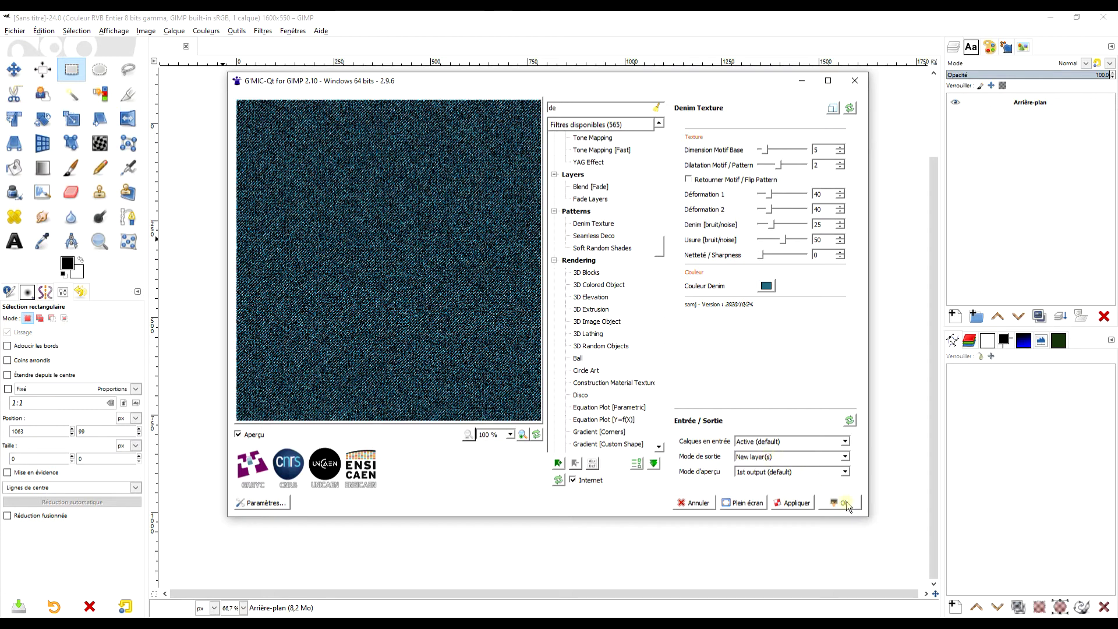
pyautogui.click(839, 503)
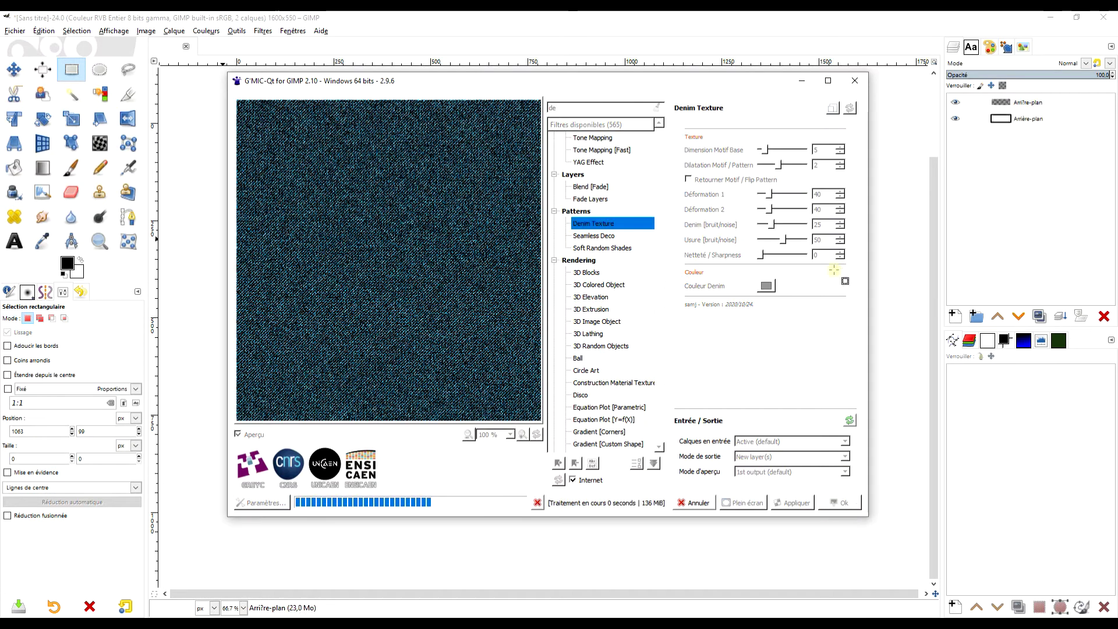
# Step: Rename the new texture layer to "denim" and keep it as the active layer
pyautogui.doubleClick(1028, 102)
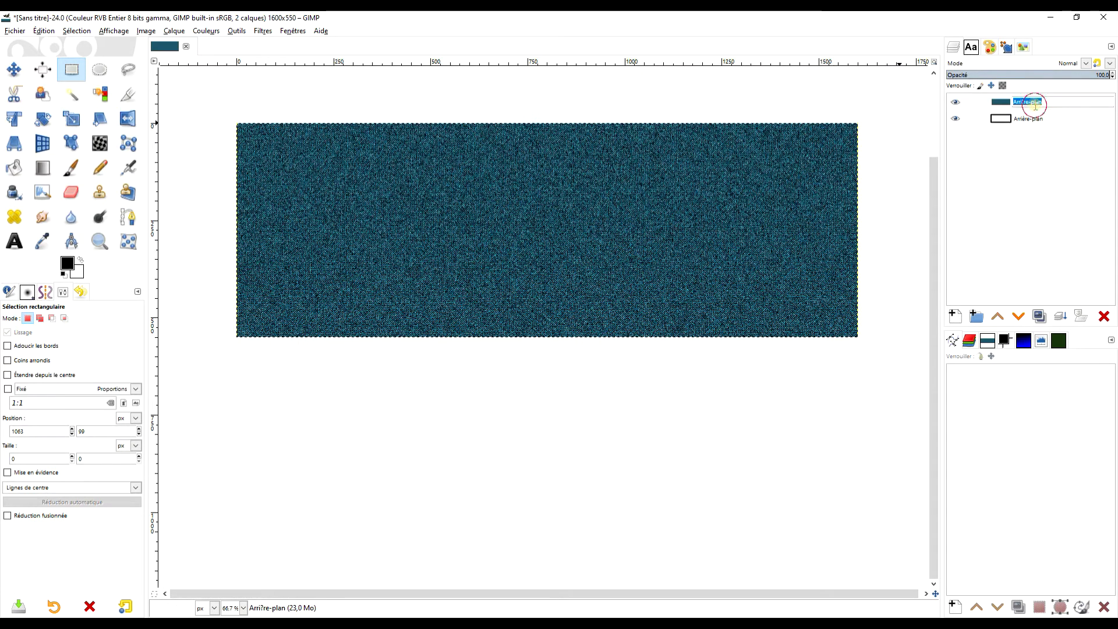
pyautogui.write('denim')
pyautogui.press('Return')
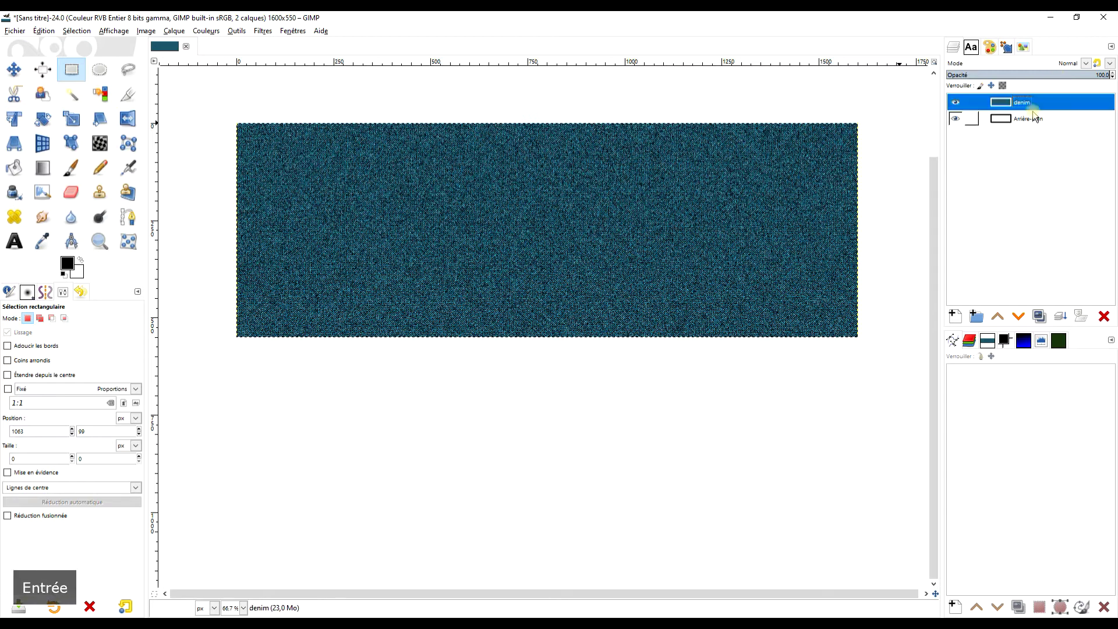
pyautogui.click(1033, 120)
pyautogui.click(1017, 109)
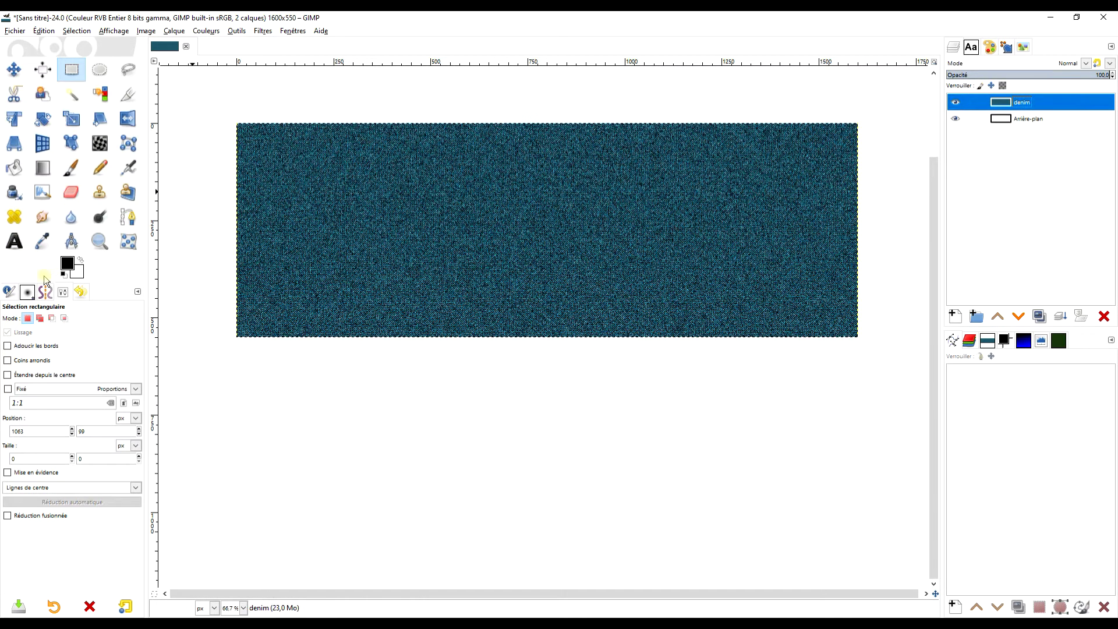
# Step: Add the text "Je vous souhaite" and, on a second line, "une bonne semaine." in black Arial Bold at 150 px
pyautogui.click(18, 248)
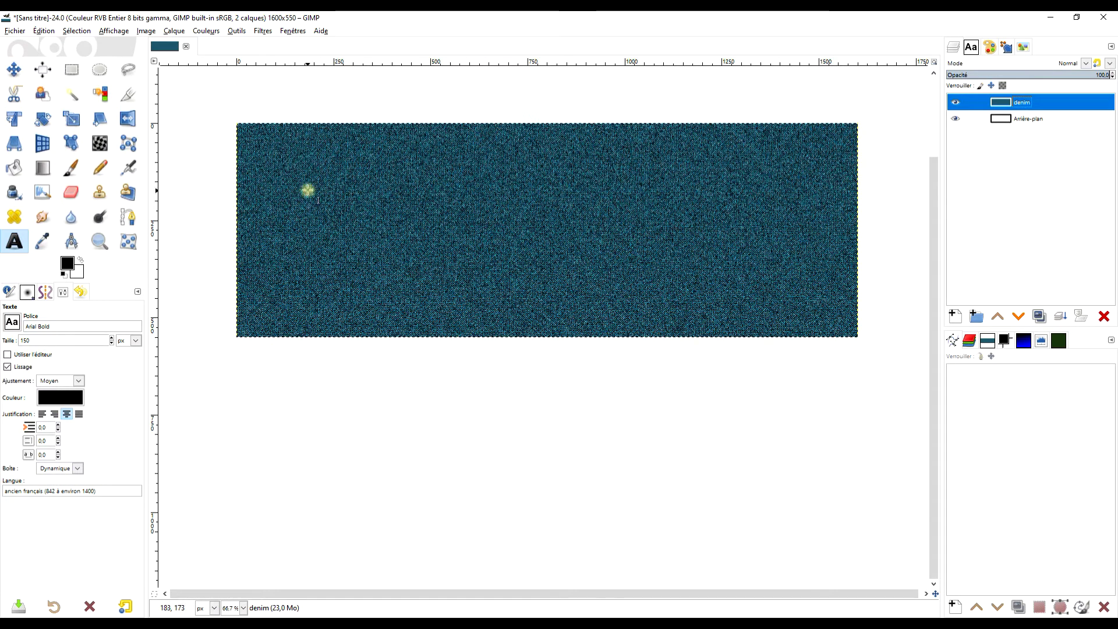
pyautogui.click(307, 158)
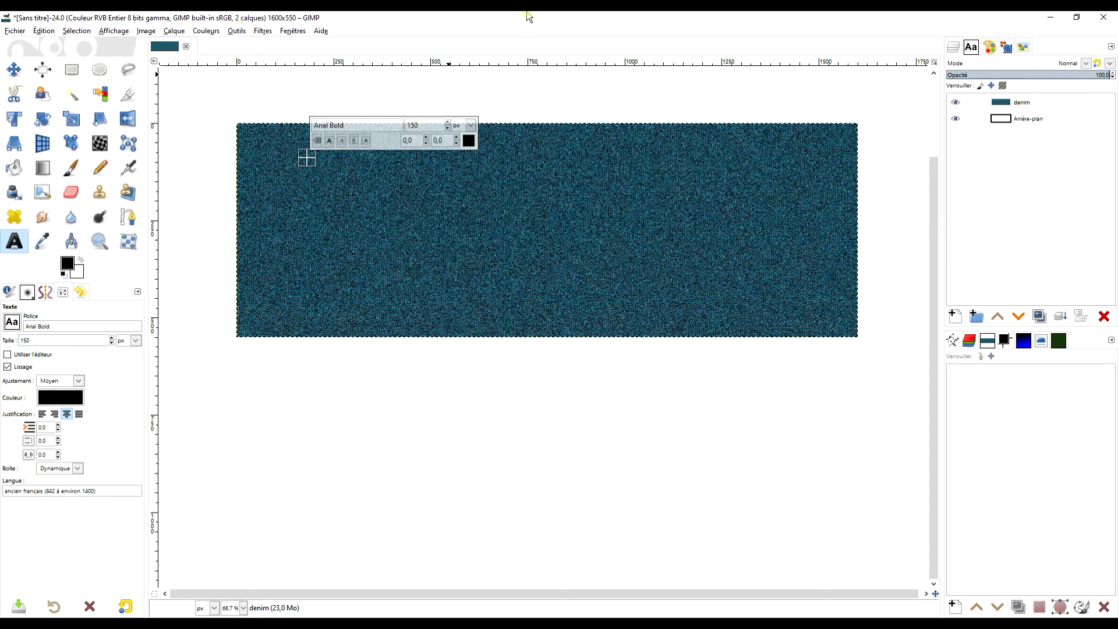
pyautogui.press('capslock')
pyautogui.write('J')
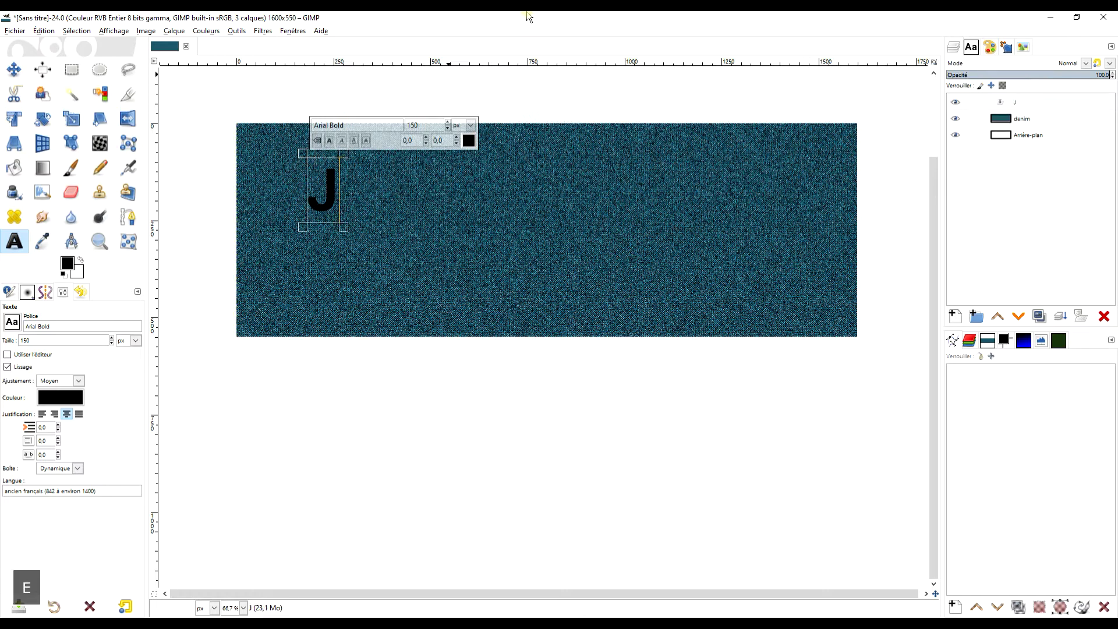
pyautogui.write('e vous s')
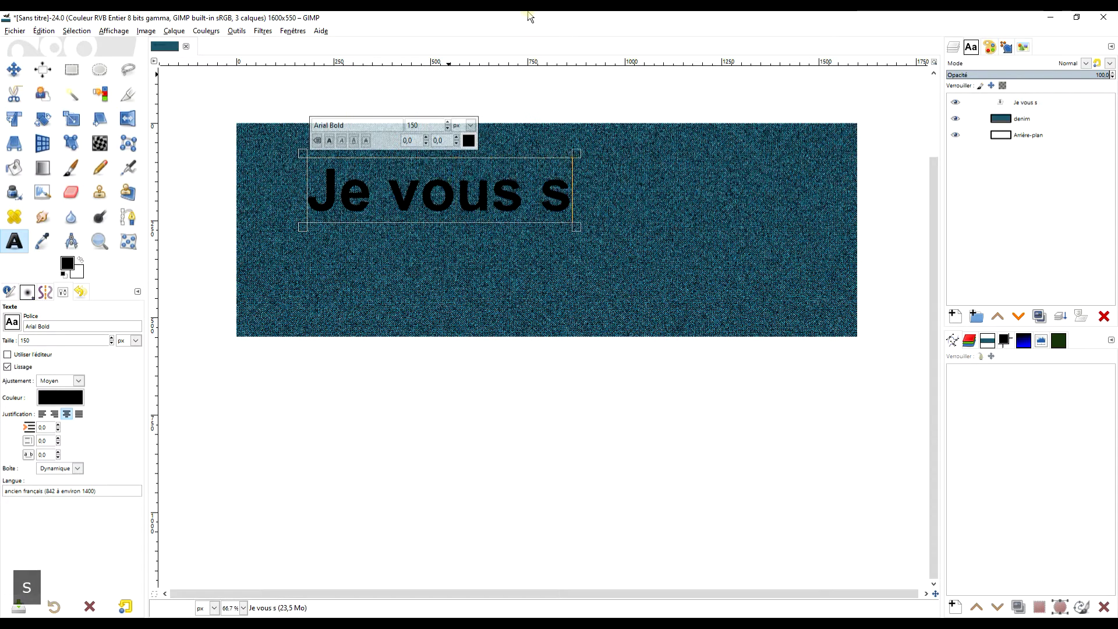
pyautogui.write('ouhaite')
pyautogui.press('Return')
pyautogui.write('une bonne semaine')
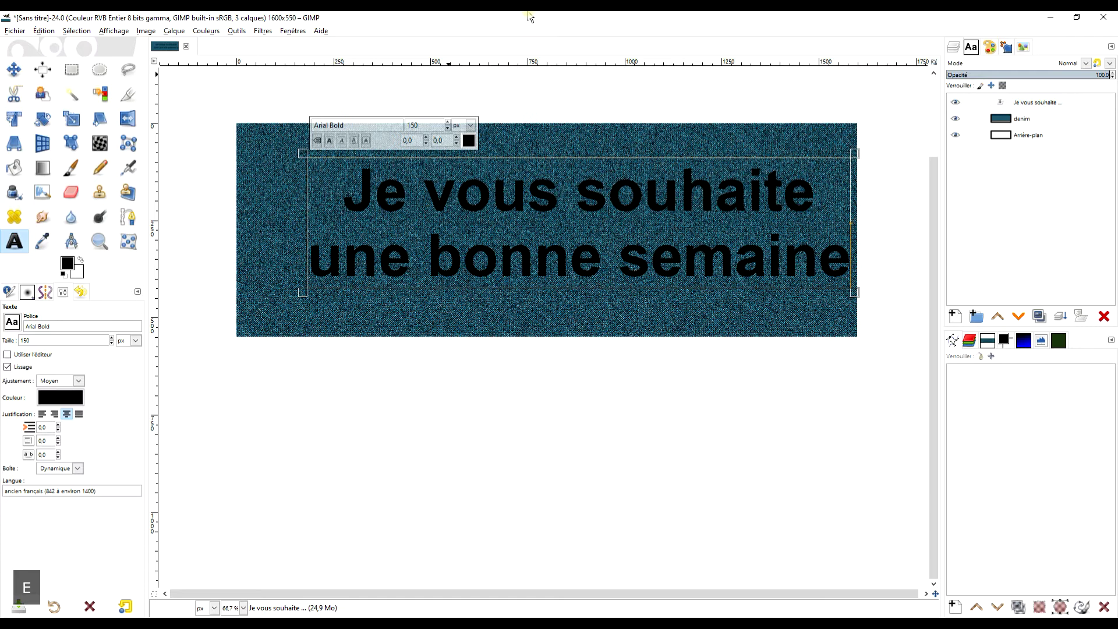
pyautogui.write('.')
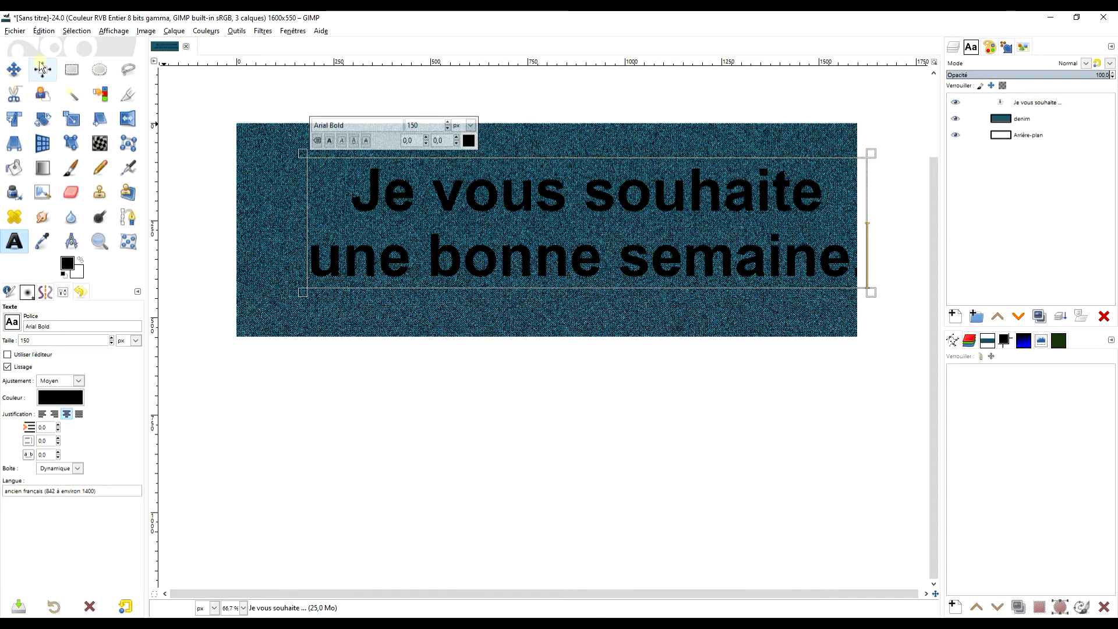
# Step: Center the text layer horizontally and vertically relative to the image with the alignment tool
pyautogui.click(41, 69)
pyautogui.click(375, 184)
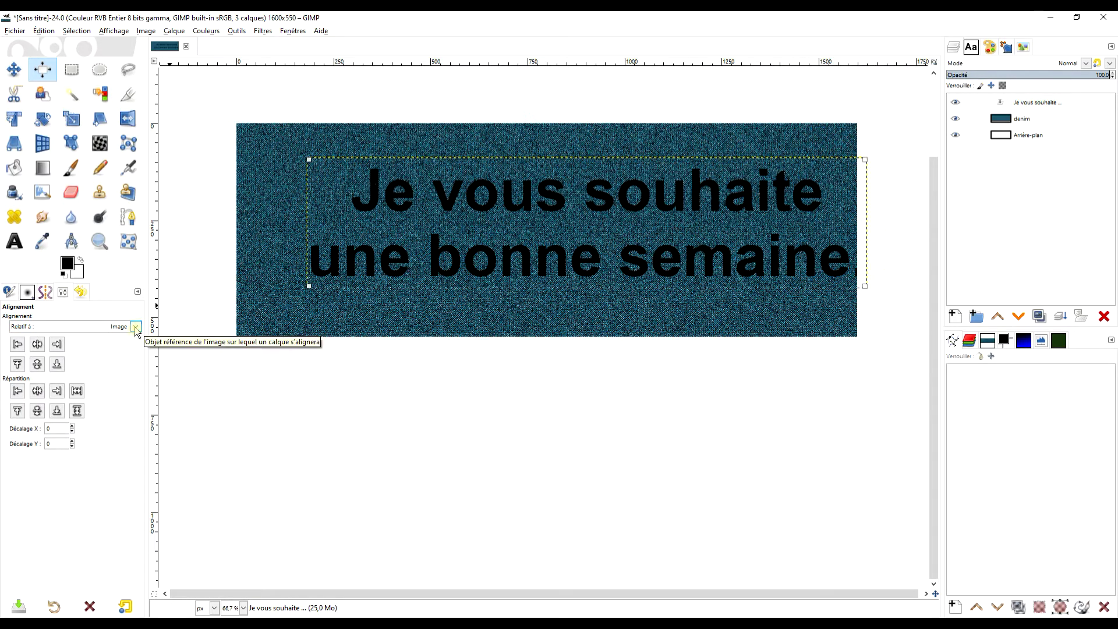
pyautogui.click(37, 344)
pyautogui.click(37, 364)
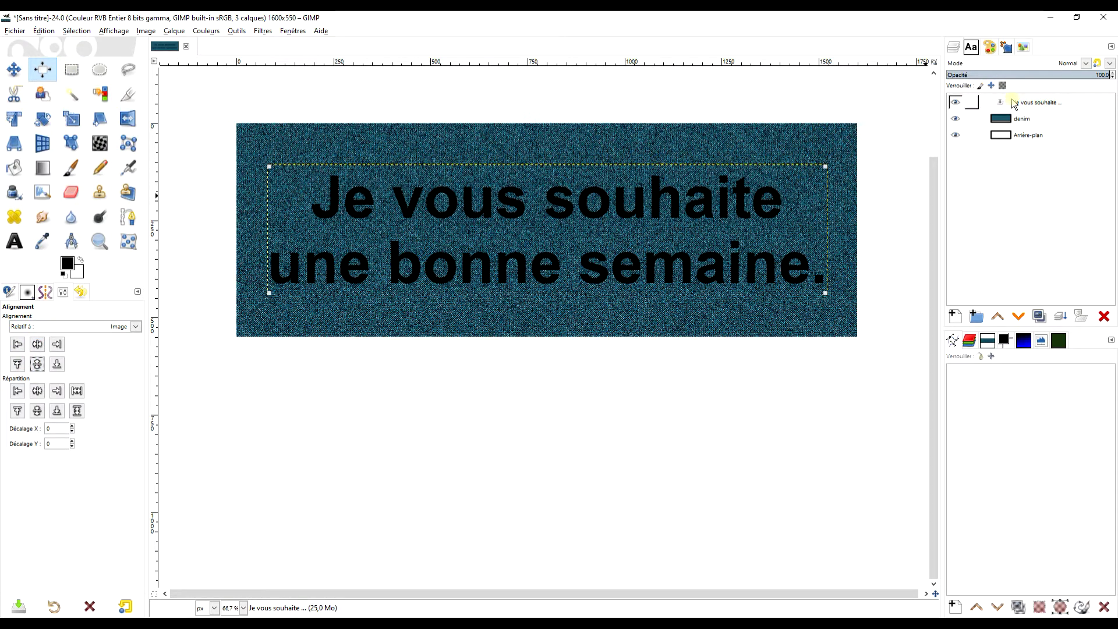
# Step: Turn the text layer's alpha into a selection and hide the text layer
pyautogui.click(72, 69)
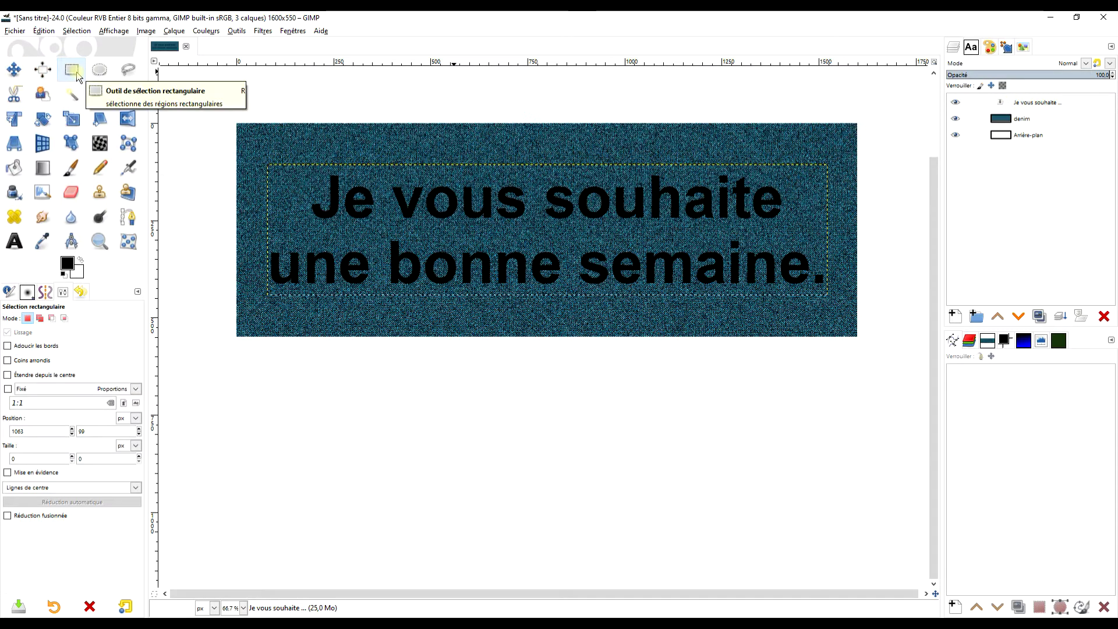
pyautogui.click(1043, 105)
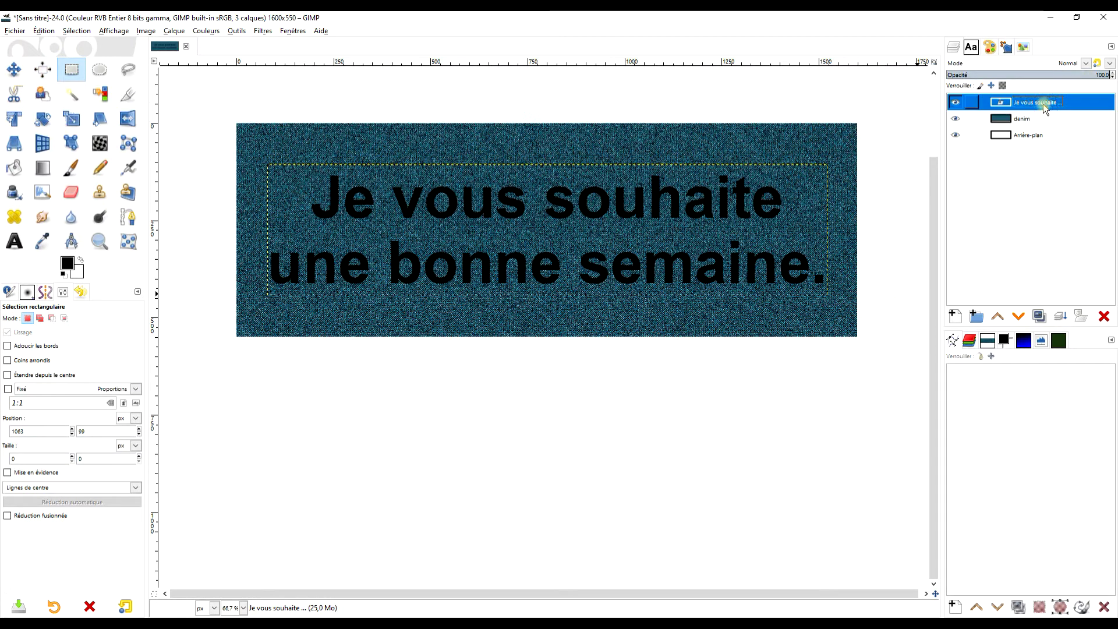
pyautogui.rightClick(1008, 108)
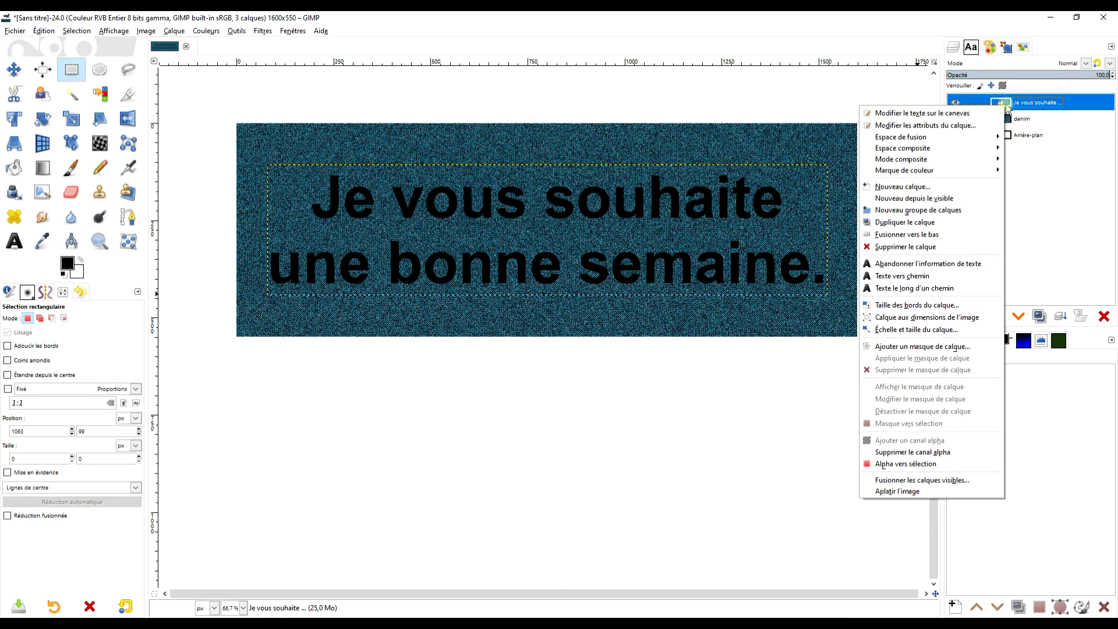
pyautogui.click(908, 463)
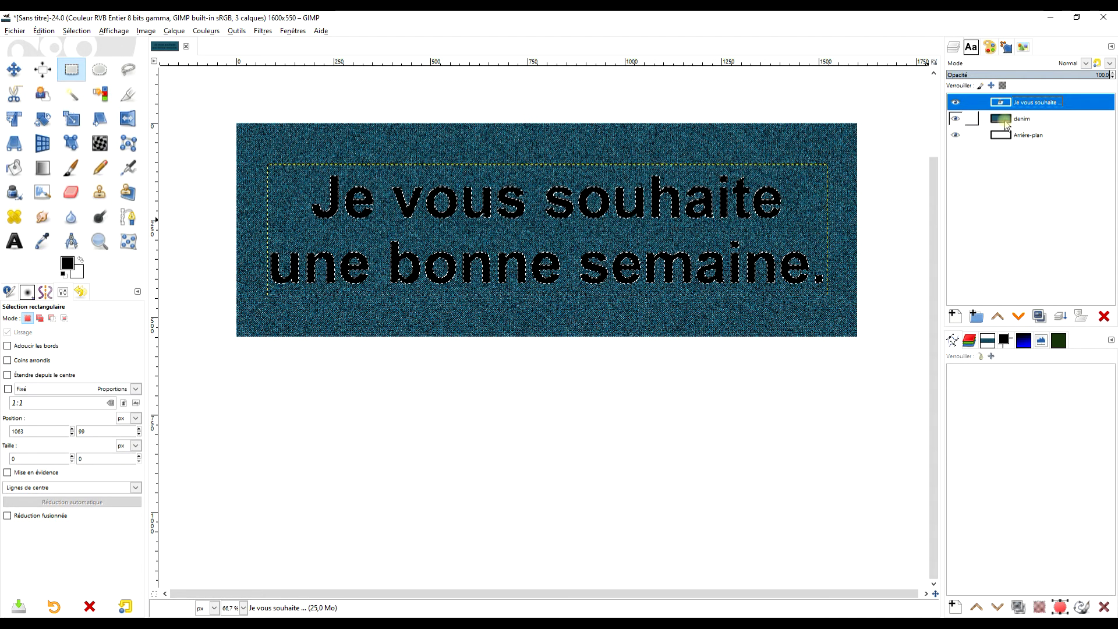
pyautogui.click(956, 104)
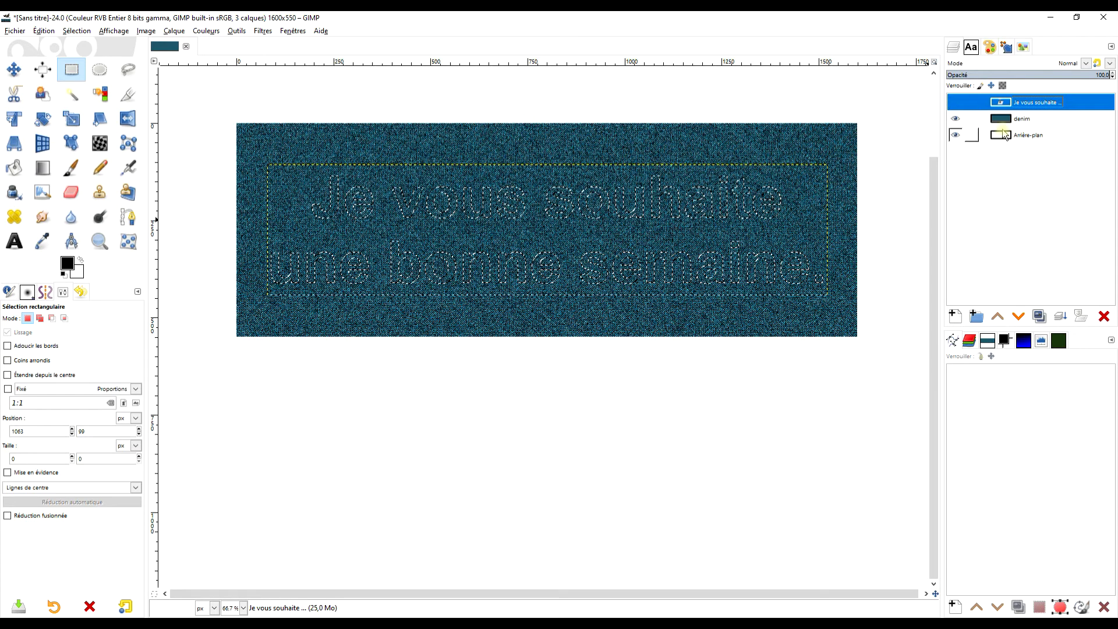
# Step: Add a layer mask to the denim layer, initialised from the current selection
pyautogui.click(1004, 124)
pyautogui.rightClick(1004, 123)
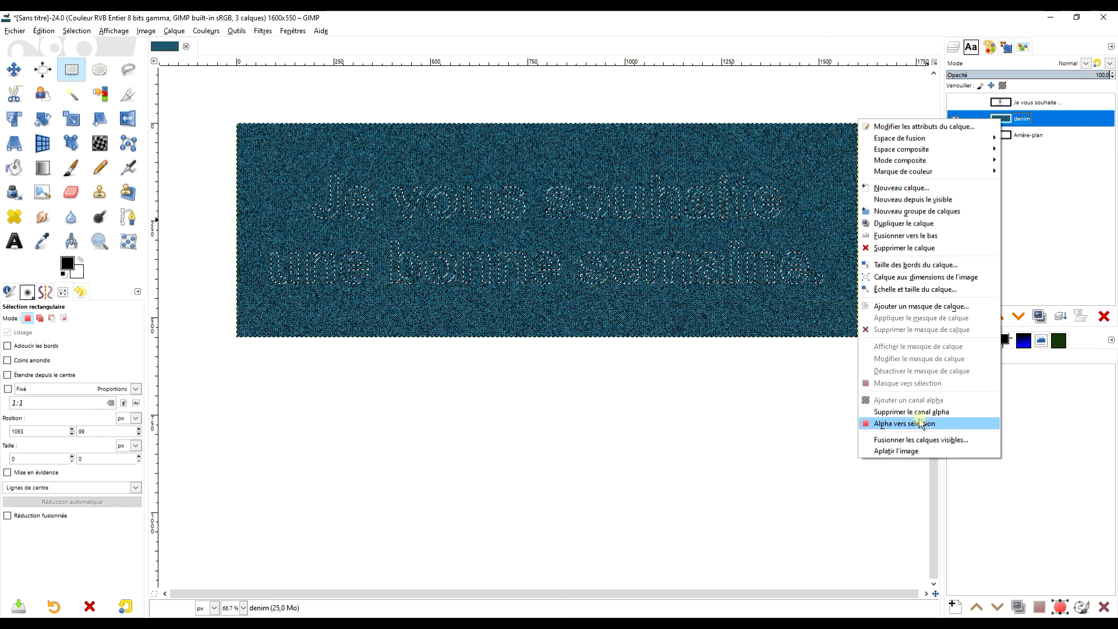
pyautogui.click(938, 308)
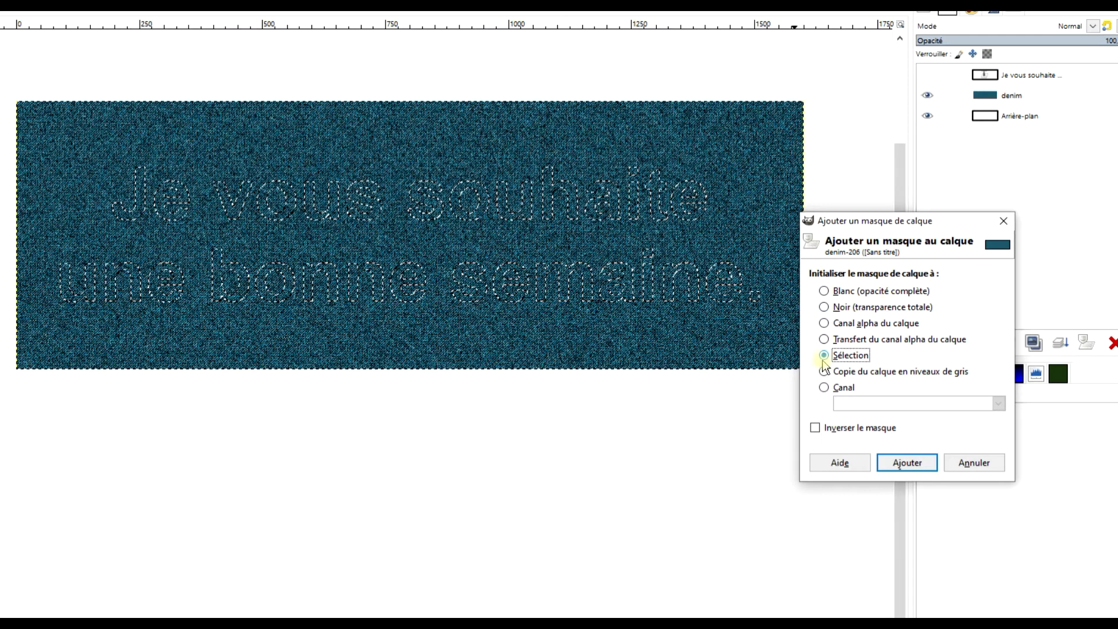
pyautogui.click(914, 465)
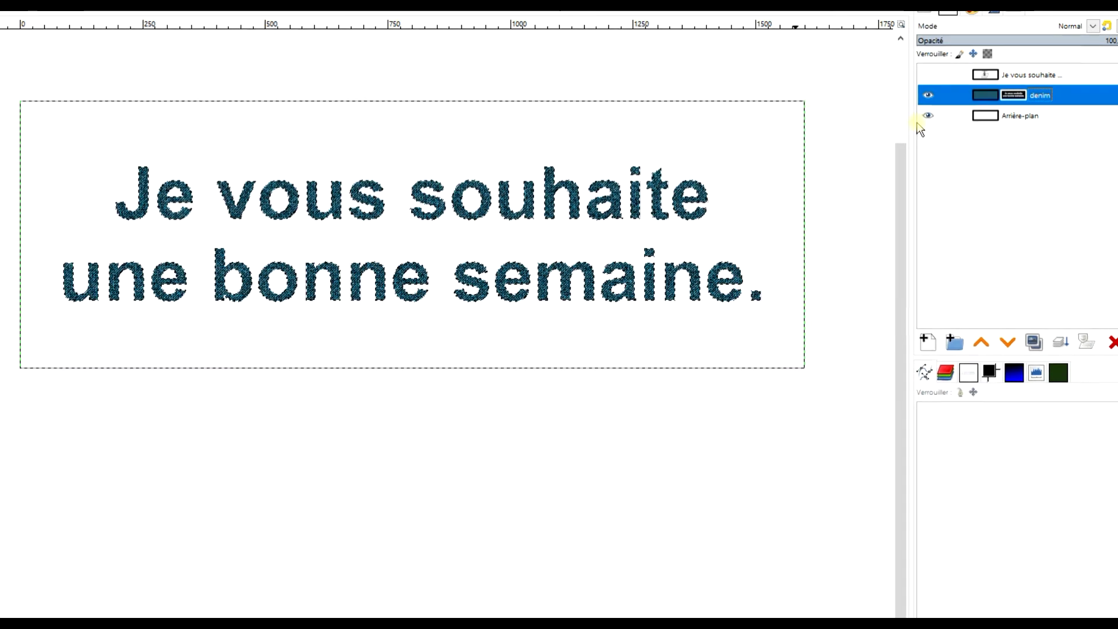
pyautogui.scroll(2, 232, 202)
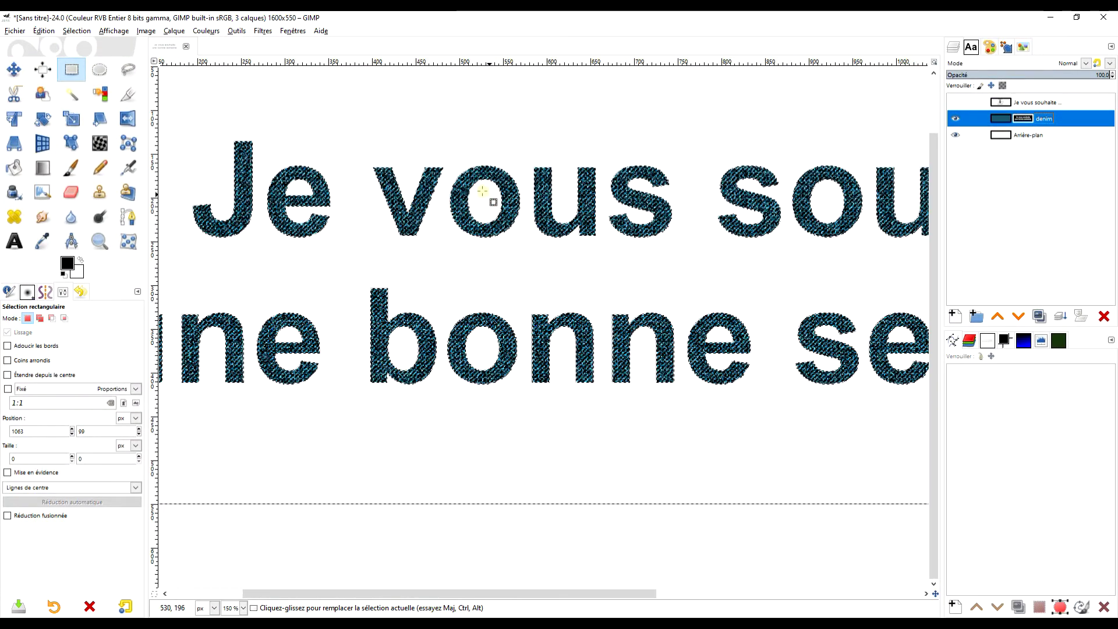
# Step: Move the hidden text layer below the background layer, to the very end of the layer stack
pyautogui.scroll(-2, 492, 201)
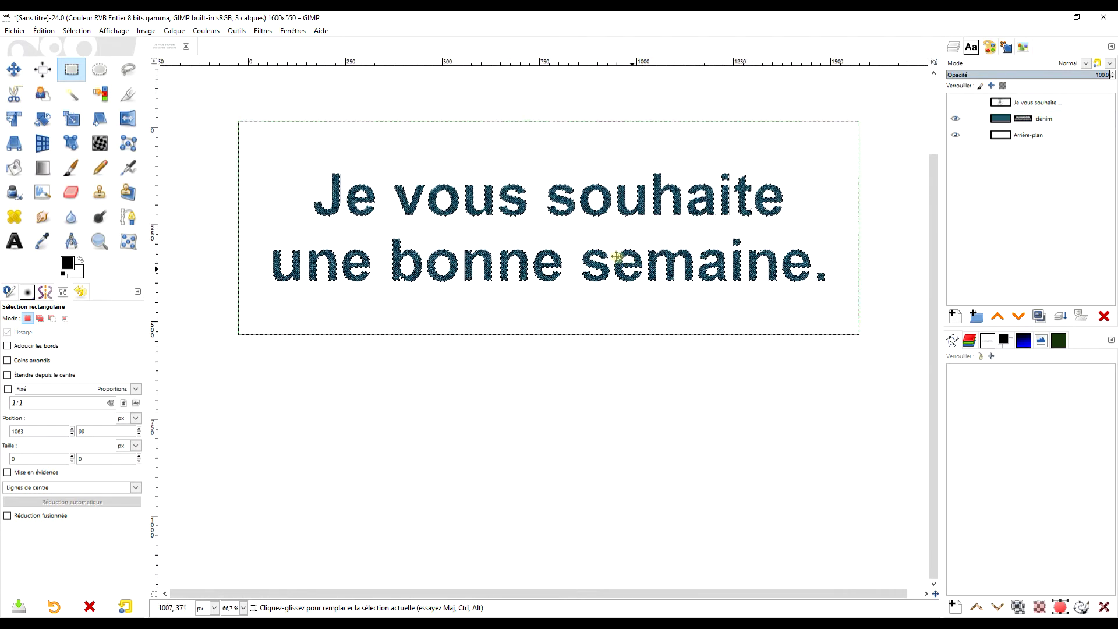
pyautogui.click(1006, 120)
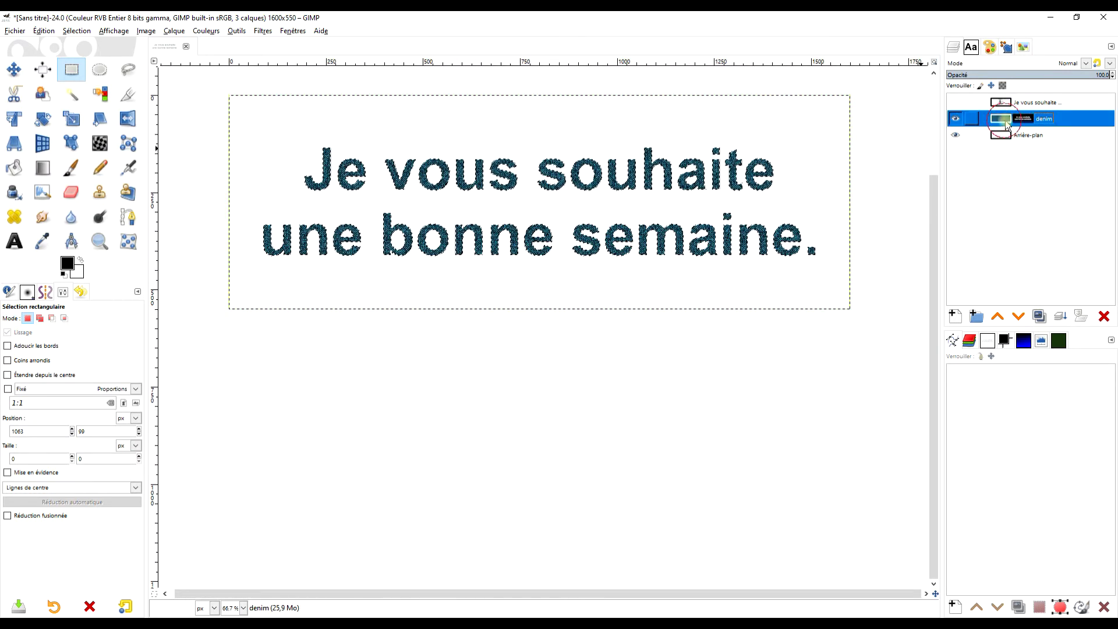
pyautogui.click(1035, 103)
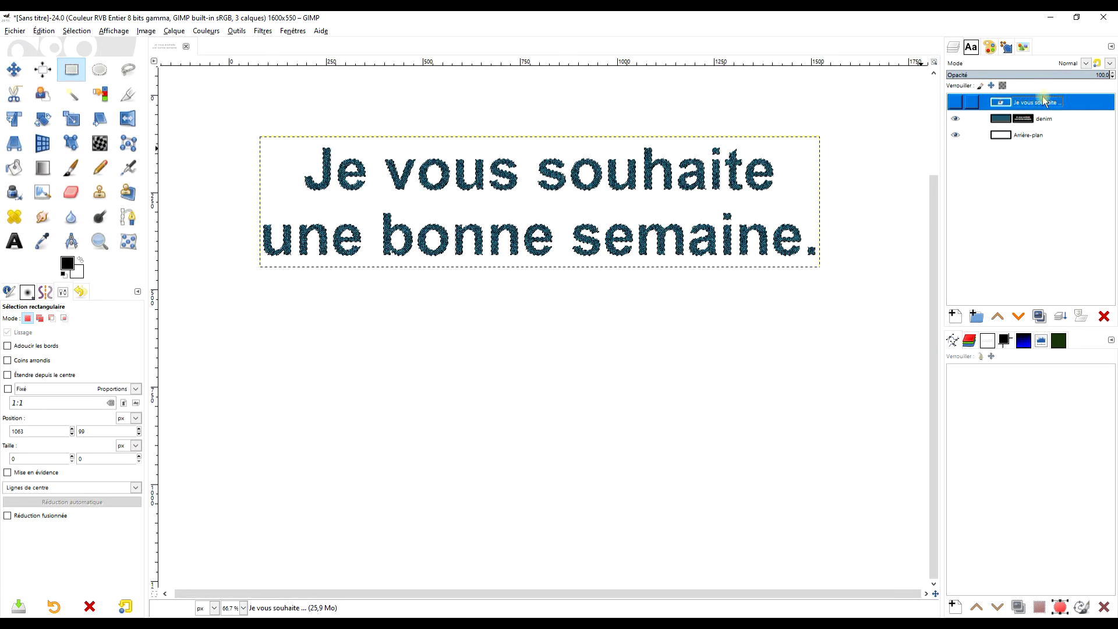
pyautogui.click(1019, 318)
pyautogui.click(1019, 318)
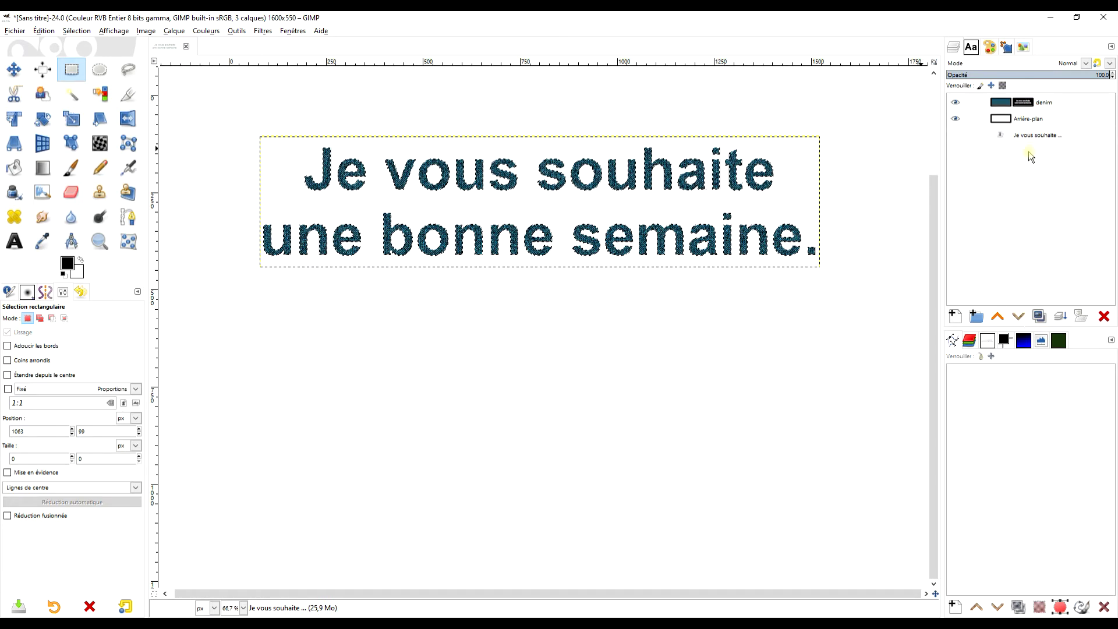
# Step: Make the Arrière-plan layer active and clear the current selection
pyautogui.click(1003, 104)
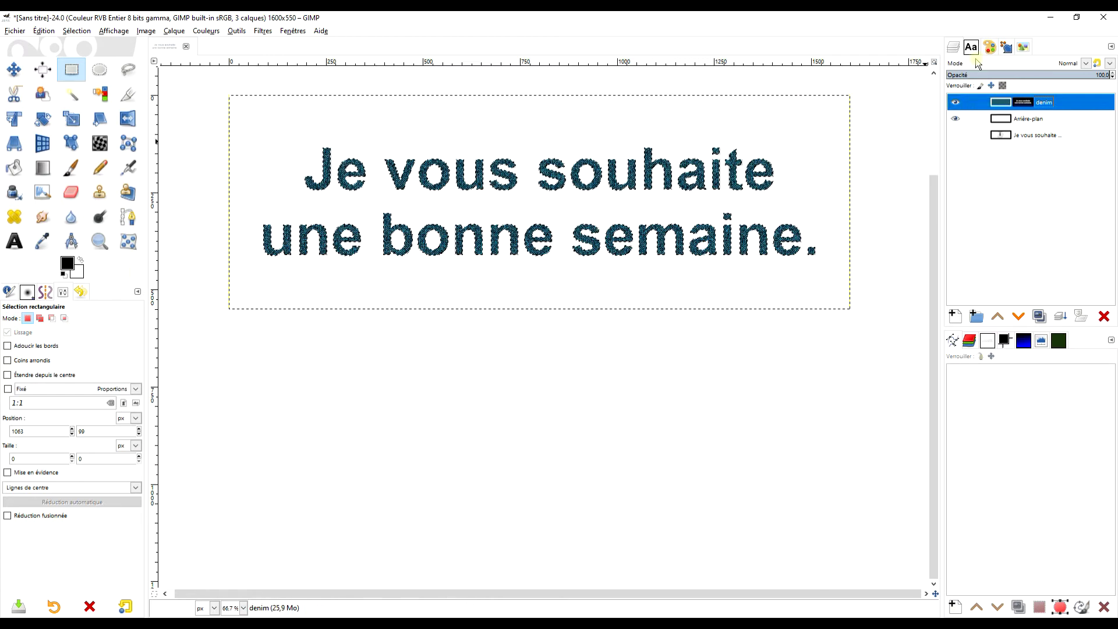
pyautogui.click(1025, 120)
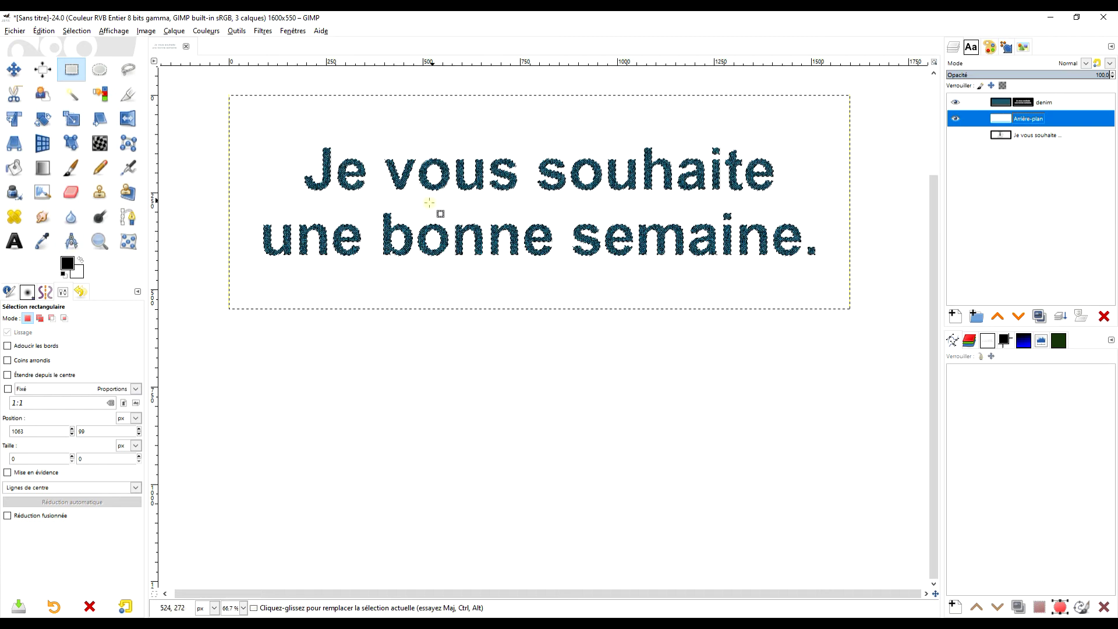
pyautogui.click(69, 32)
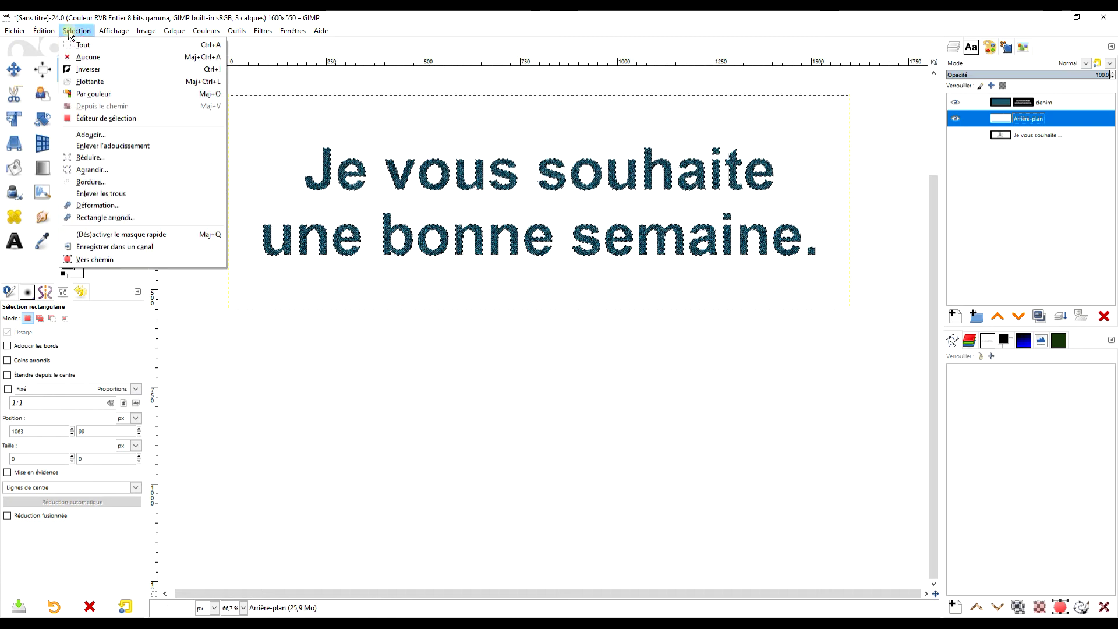
pyautogui.click(94, 58)
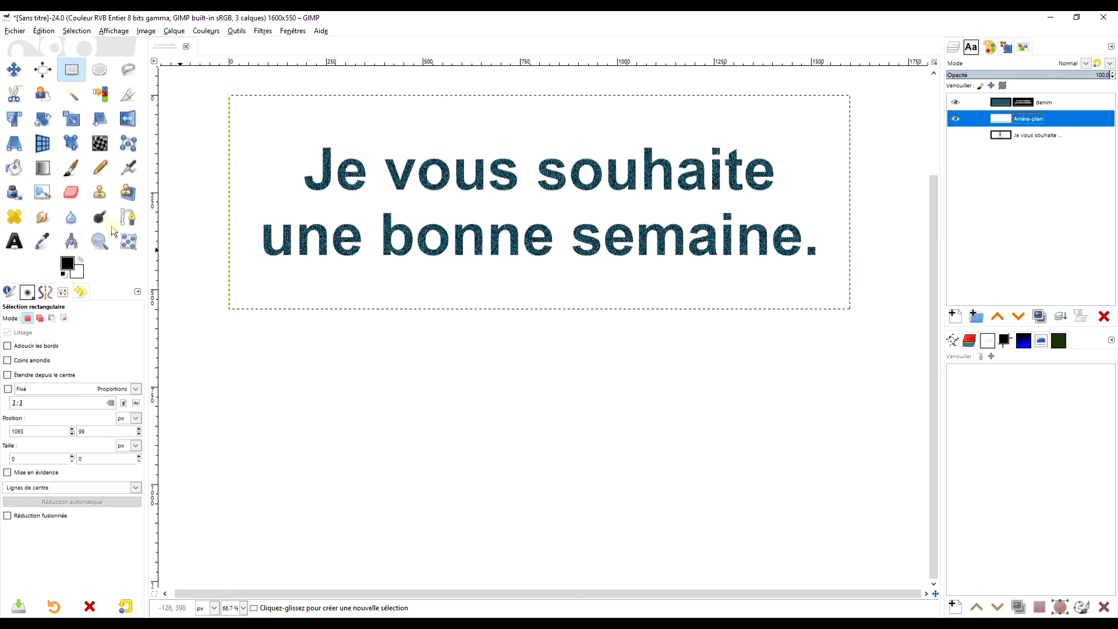
# Step: Set the foreground colour to pure red (ff0000)
pyautogui.click(79, 271)
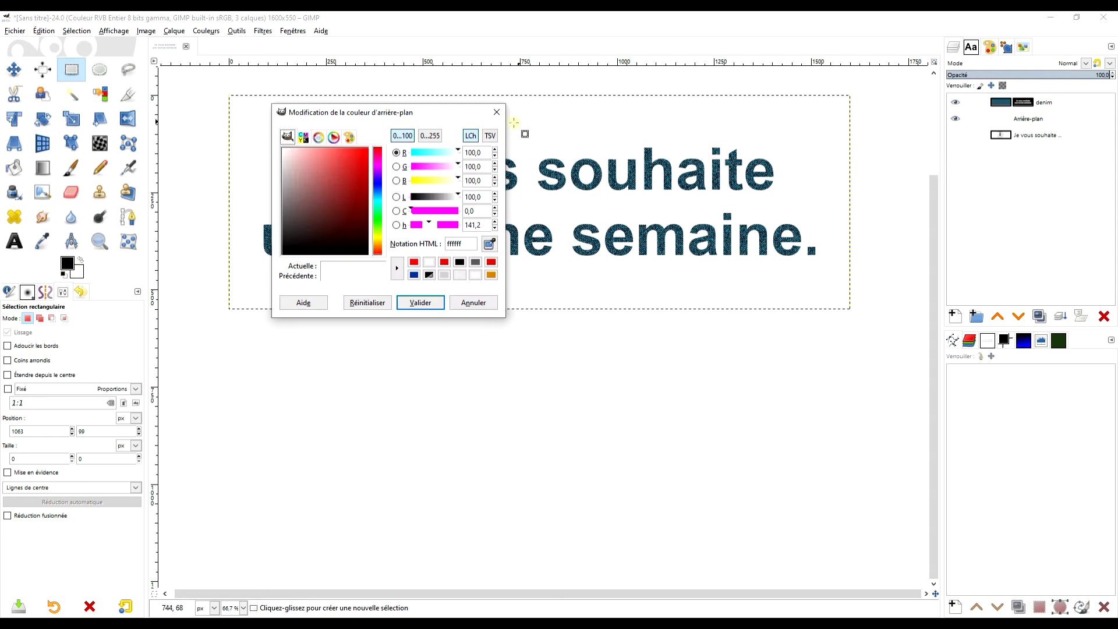
pyautogui.click(494, 110)
pyautogui.click(67, 264)
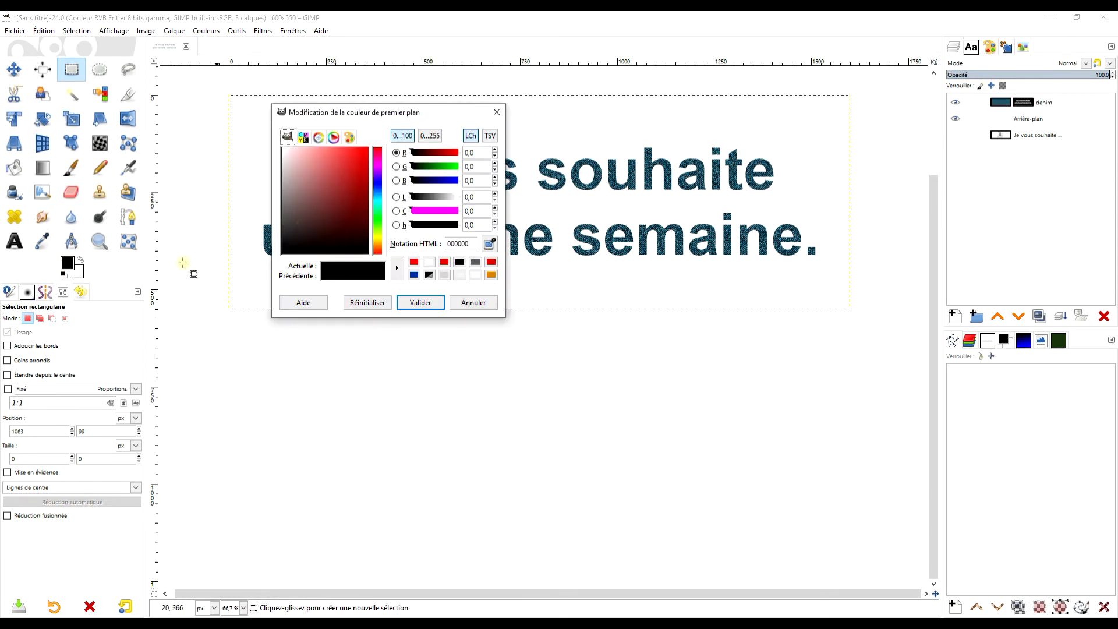
pyautogui.moveTo(340, 177); pyautogui.dragTo(390, 132)
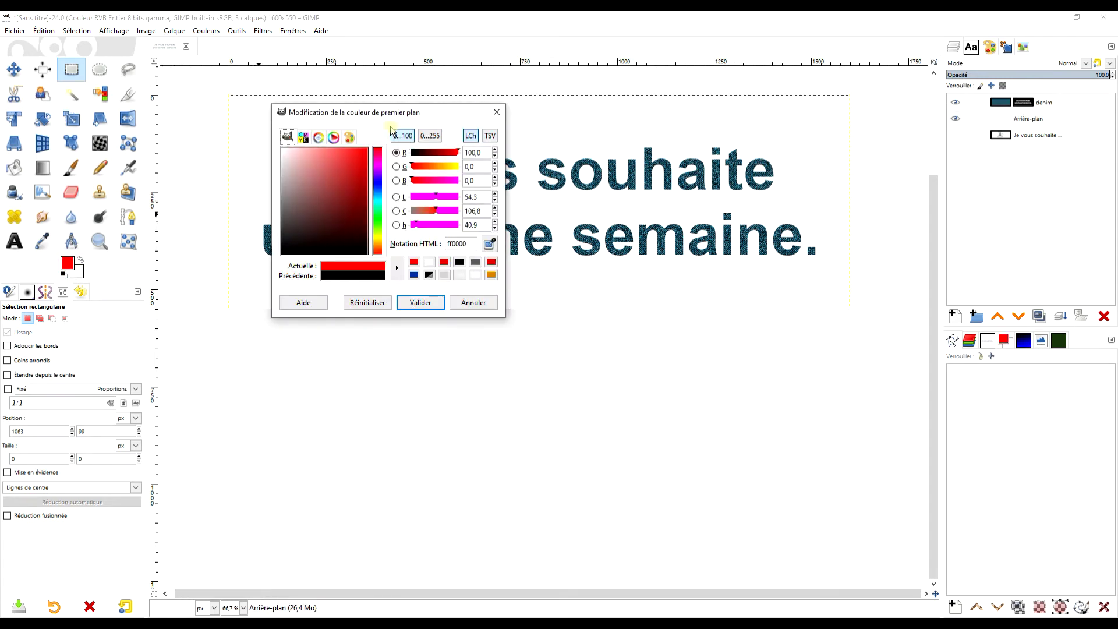
pyautogui.click(420, 302)
# Step: Fill the Arrière-plan layer with the red foreground colour
pyautogui.moveTo(67, 268); pyautogui.dragTo(477, 205)
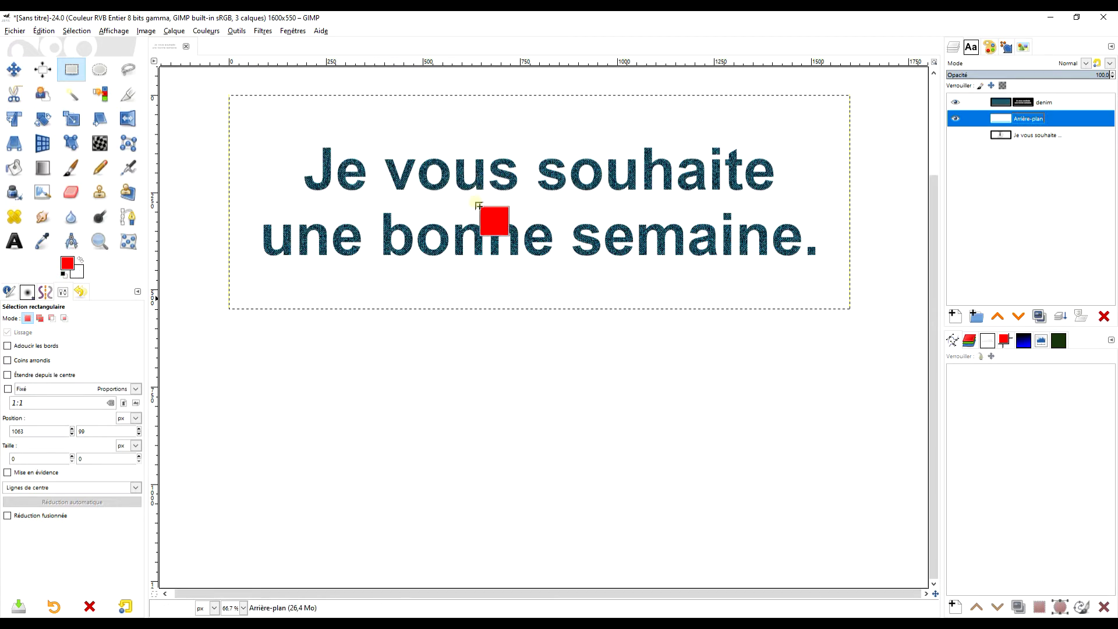
pyautogui.moveTo(478, 205); pyautogui.dragTo(475, 201)
pyautogui.moveTo(395, 208); pyautogui.dragTo(388, 232)
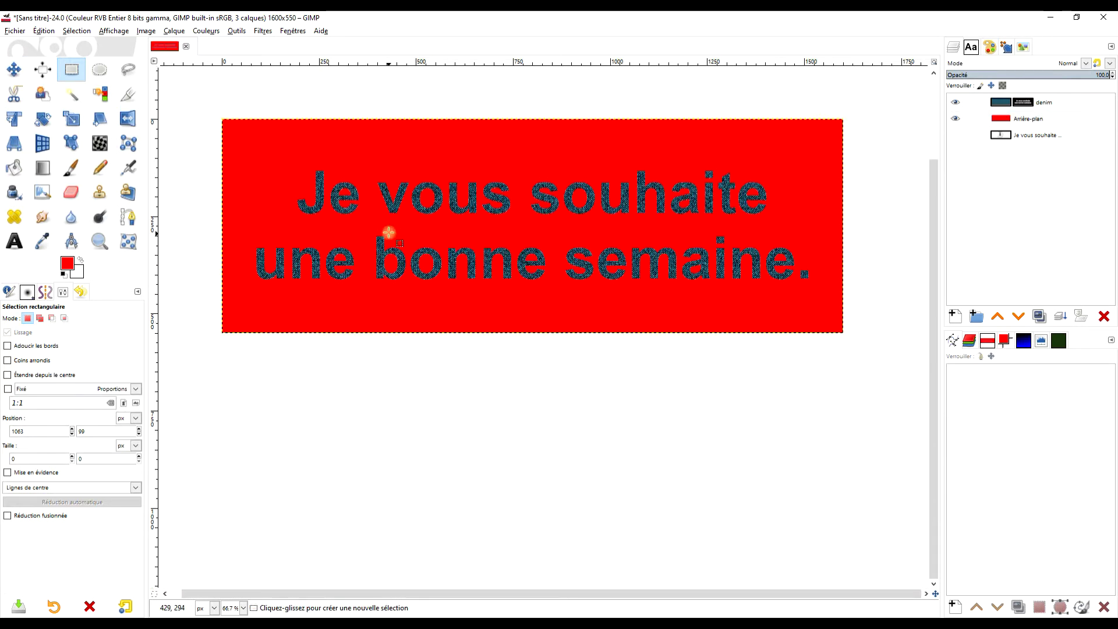
# Step: Add a new 1600 x 550 px layer filled with transparency above the denim layer and name it "couture #1"
pyautogui.click(1002, 108)
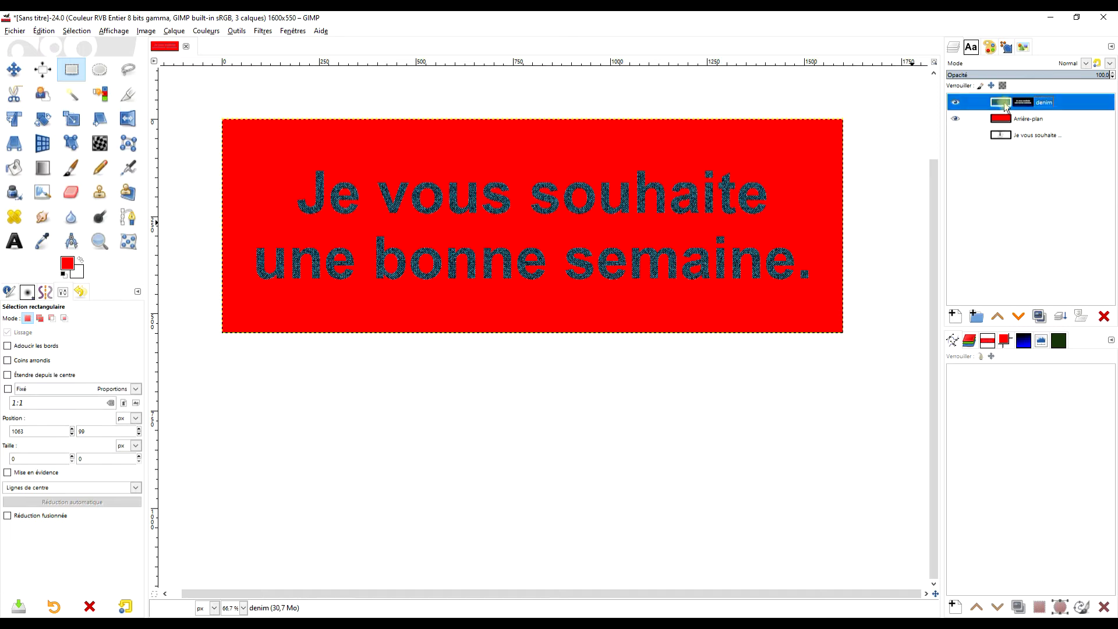
pyautogui.click(956, 318)
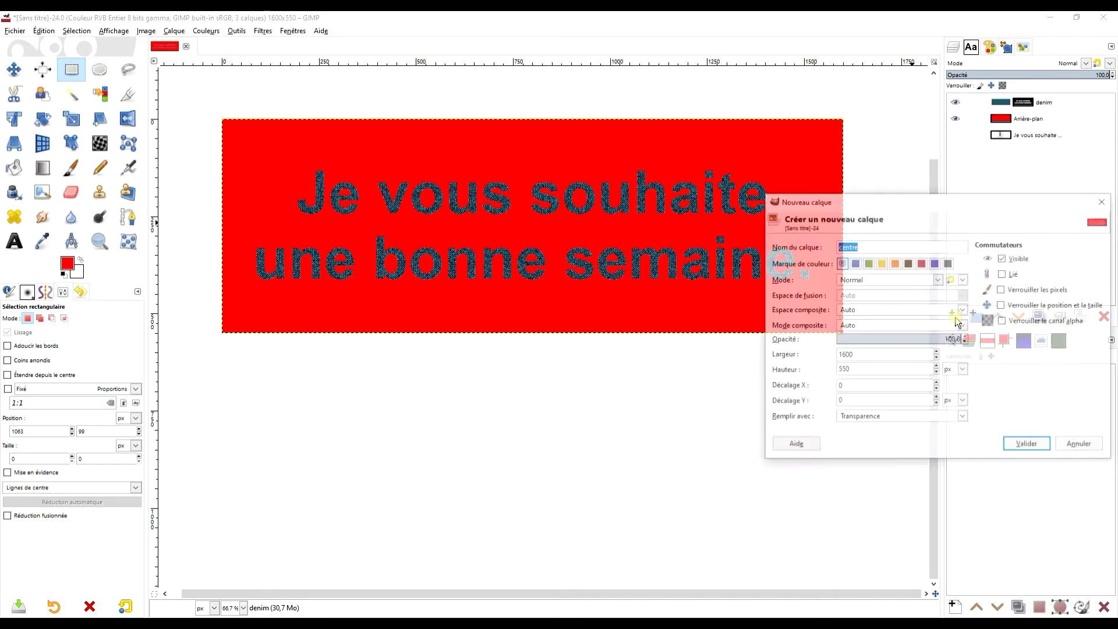
pyautogui.moveTo(921, 208); pyautogui.dragTo(683, 172)
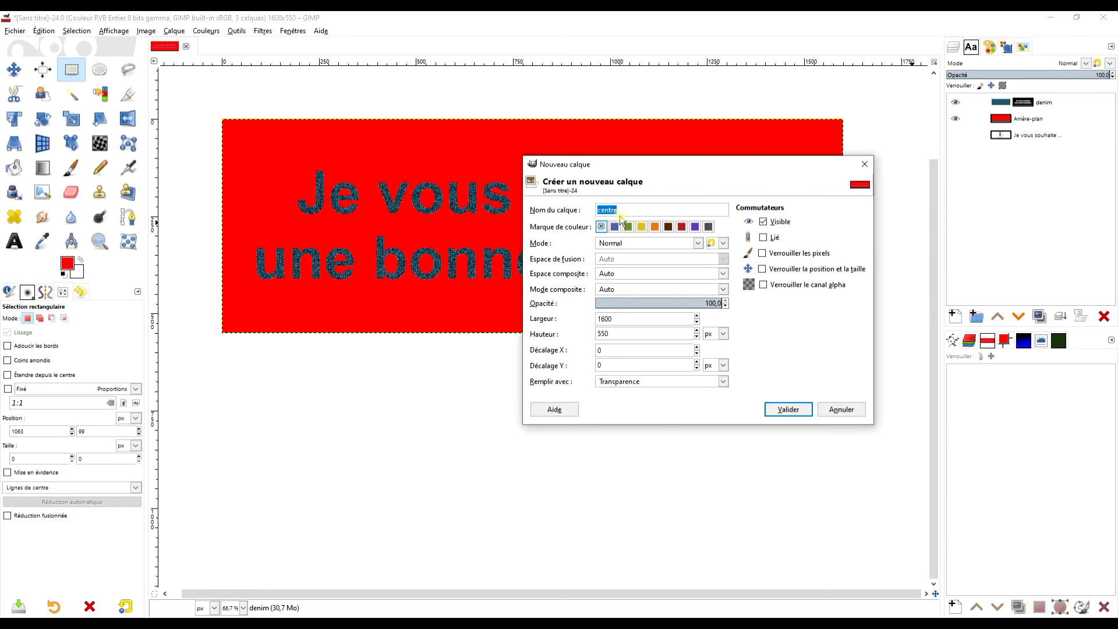
pyautogui.click(628, 386)
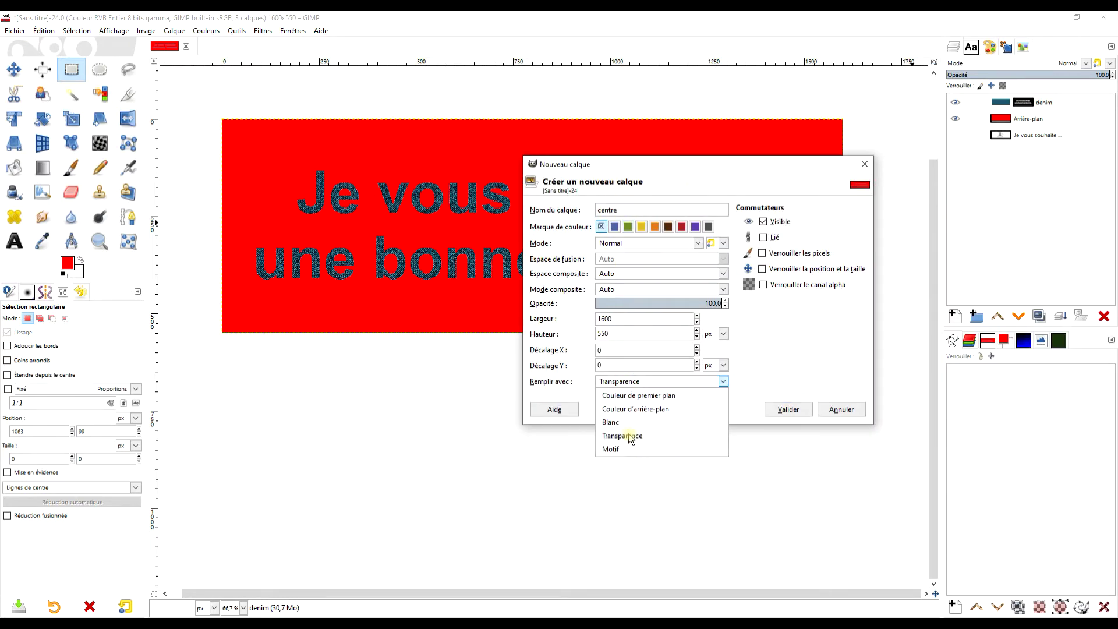
pyautogui.click(624, 436)
pyautogui.doubleClick(635, 211)
pyautogui.write('co')
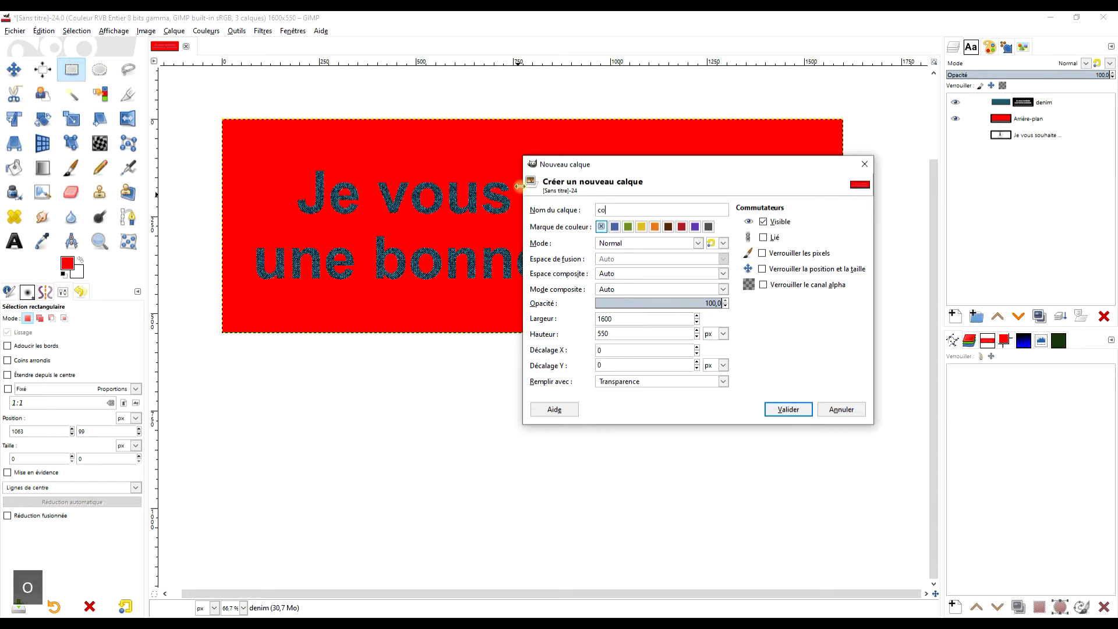
pyautogui.write('uture ')
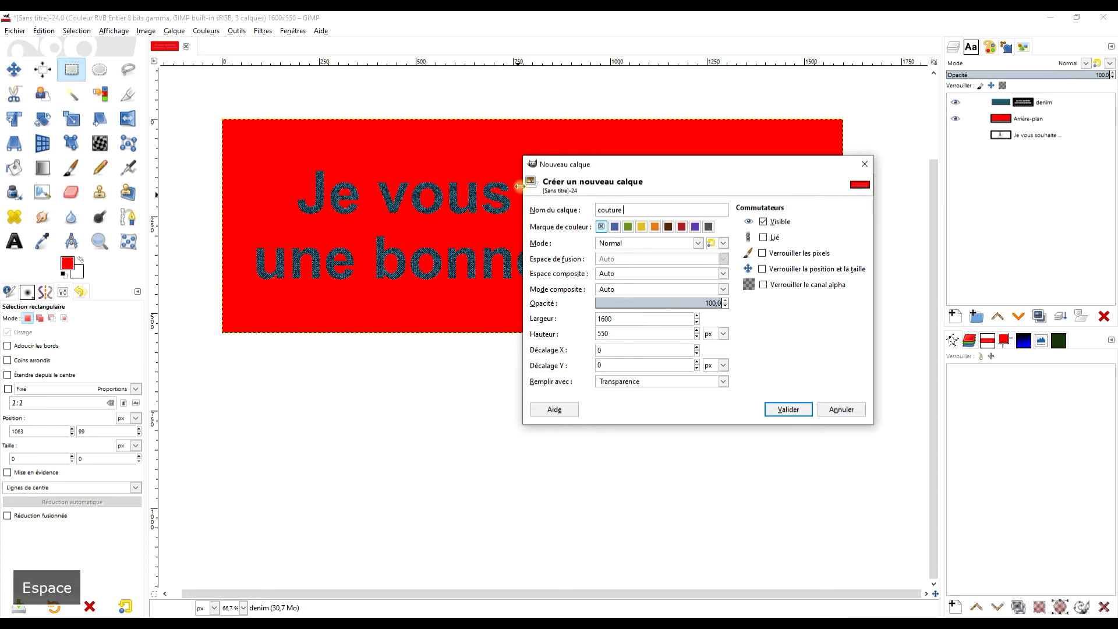
pyautogui.write('#1')
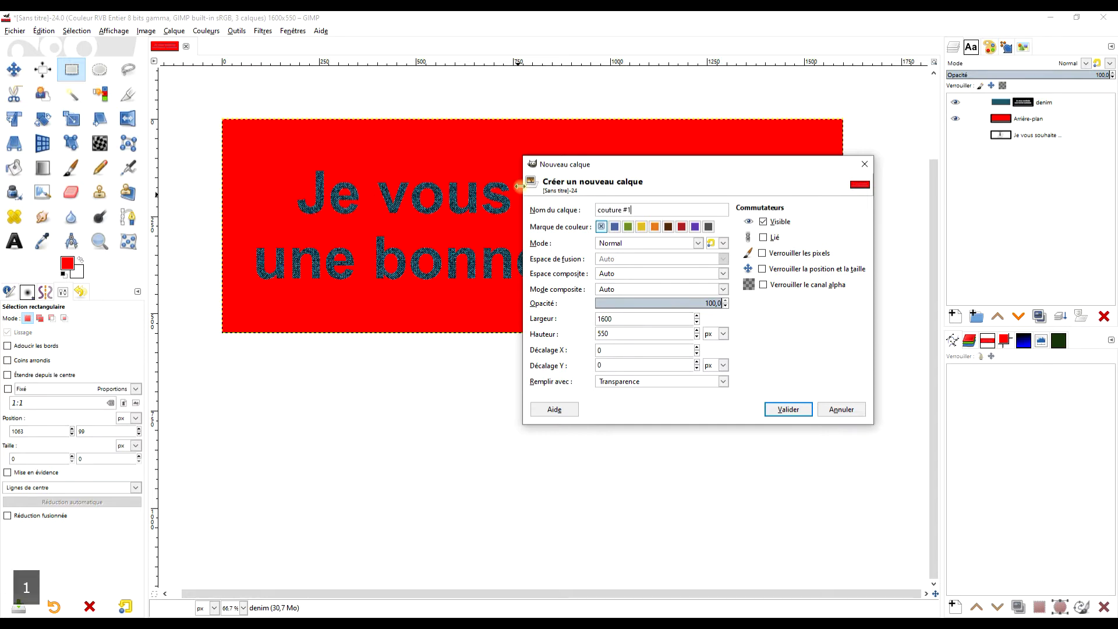
pyautogui.press('Return')
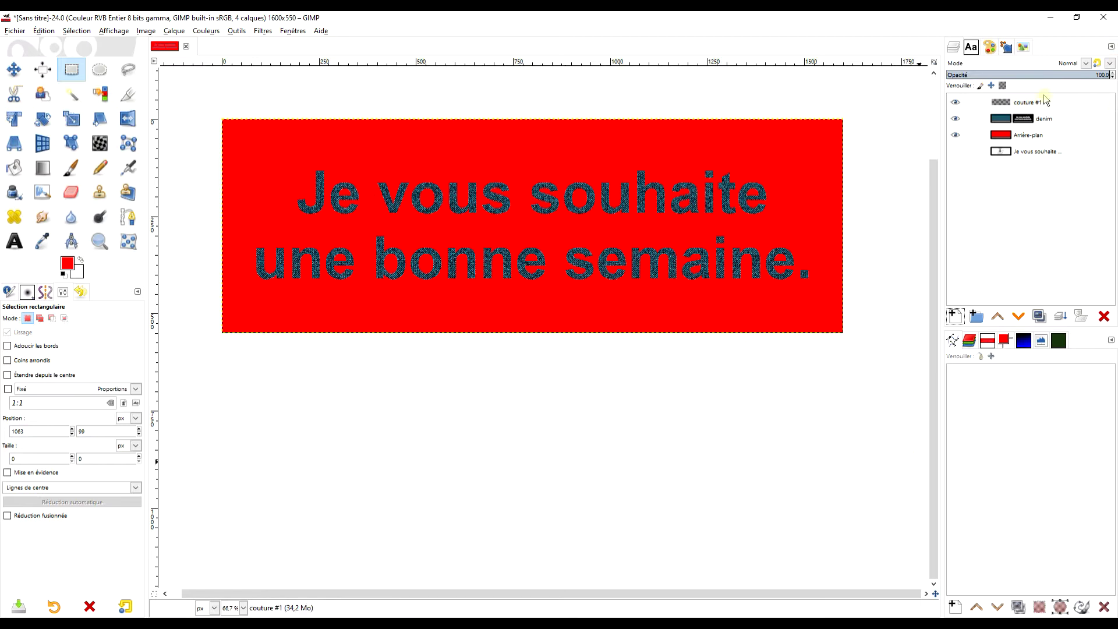
# Step: Turn the text layer's alpha into a selection and make the couture #1 layer active
pyautogui.rightClick(1009, 152)
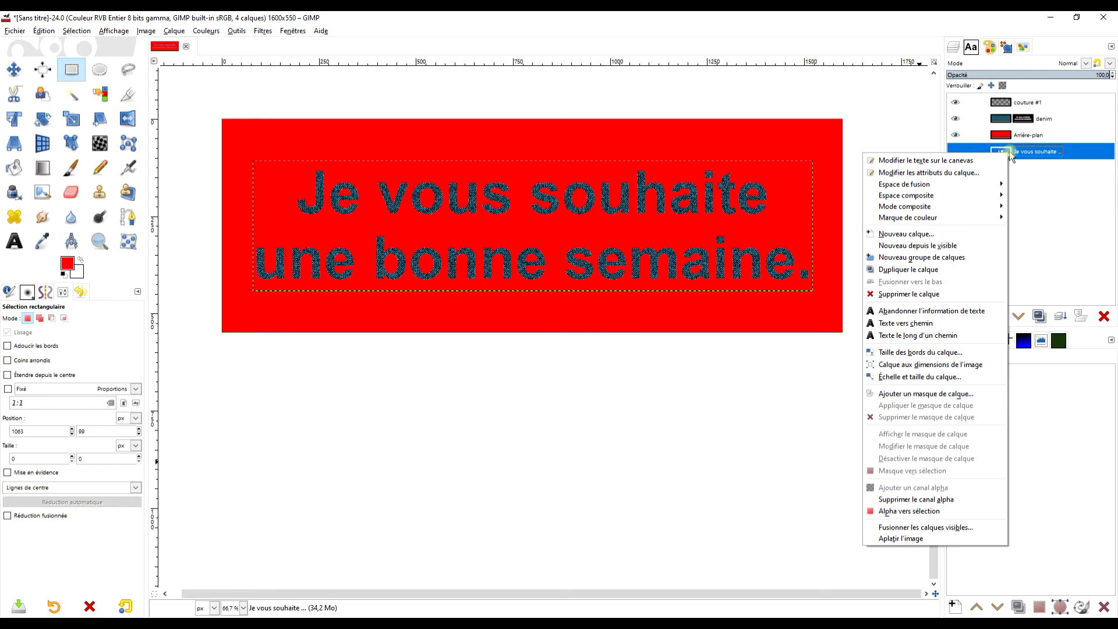
pyautogui.click(919, 515)
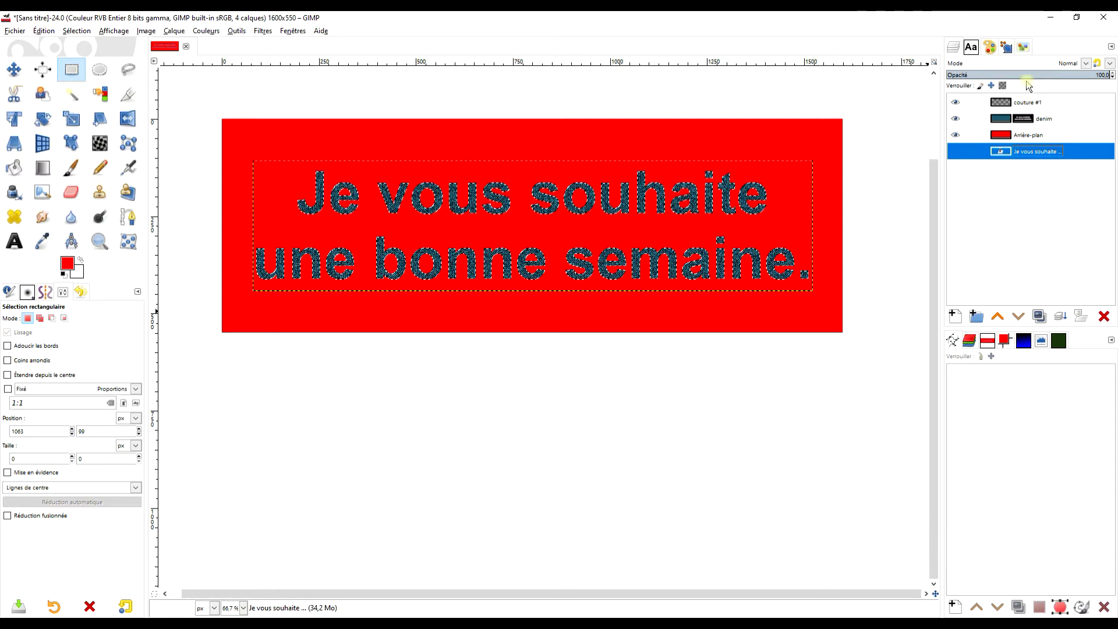
pyautogui.click(1001, 108)
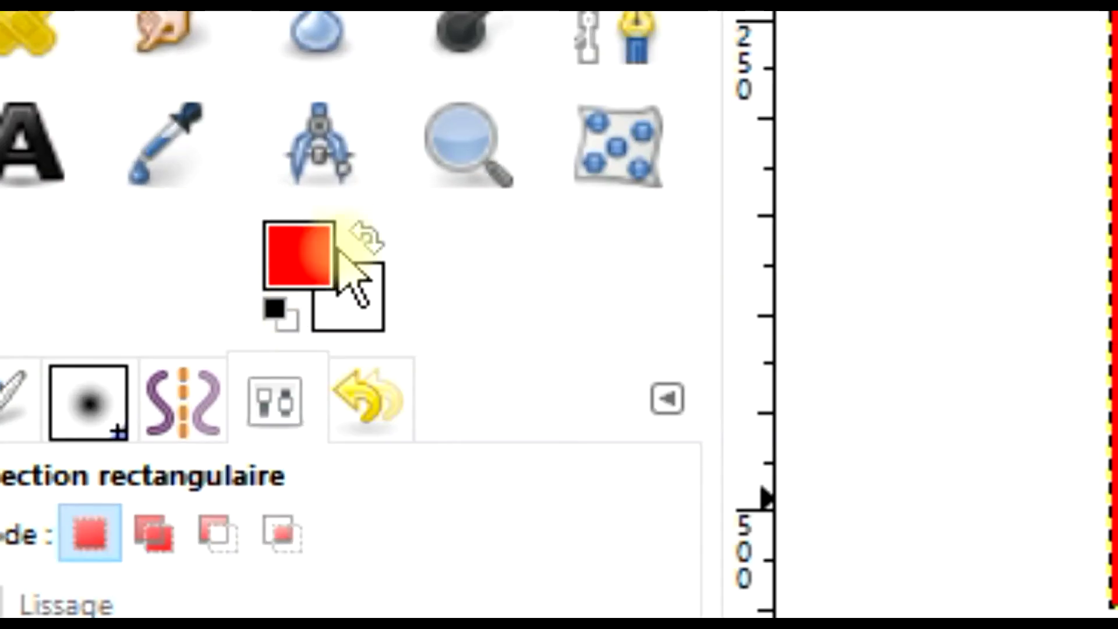
# Step: Stroke the text selection in white on the couture #1 layer with a 4 px solid line using the Ligne dash preset, and clear the selection
pyautogui.click(364, 233)
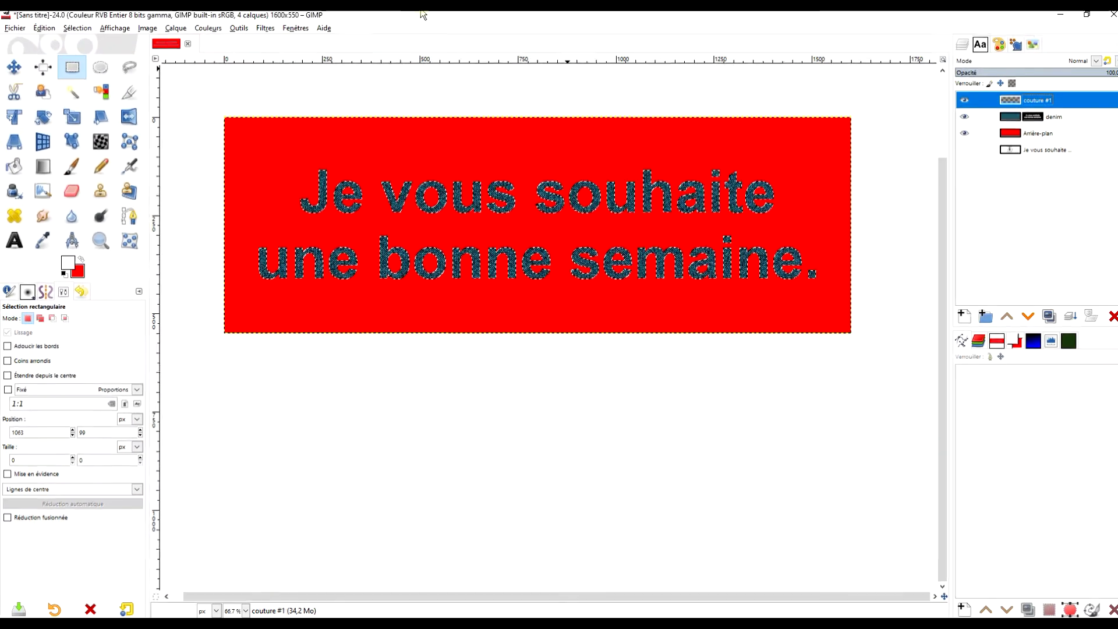
pyautogui.click(44, 31)
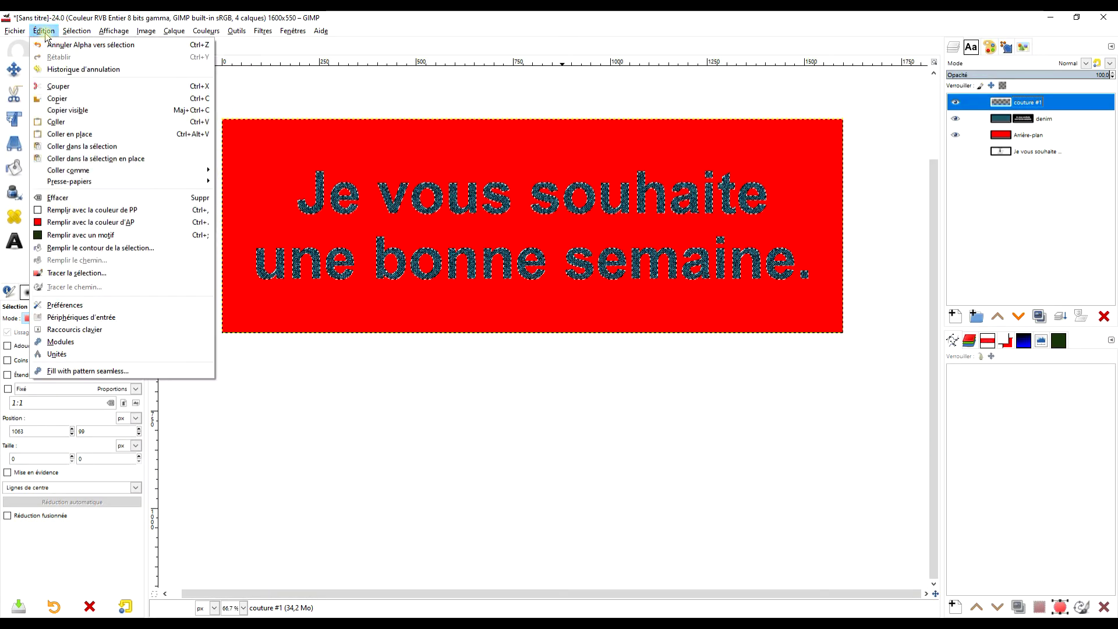
pyautogui.click(107, 276)
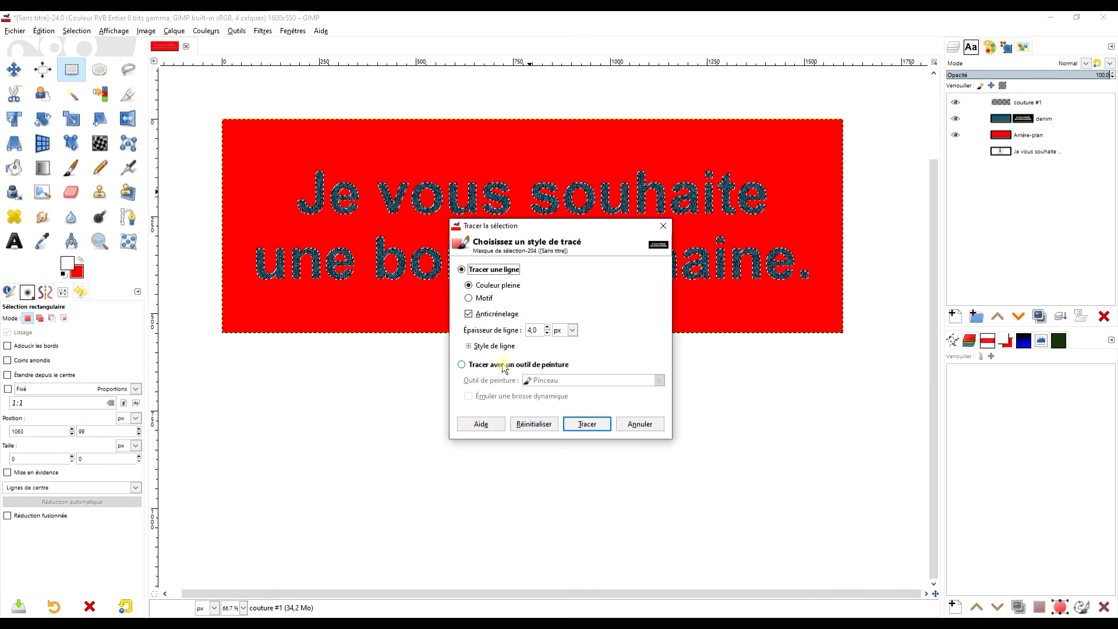
pyautogui.click(470, 346)
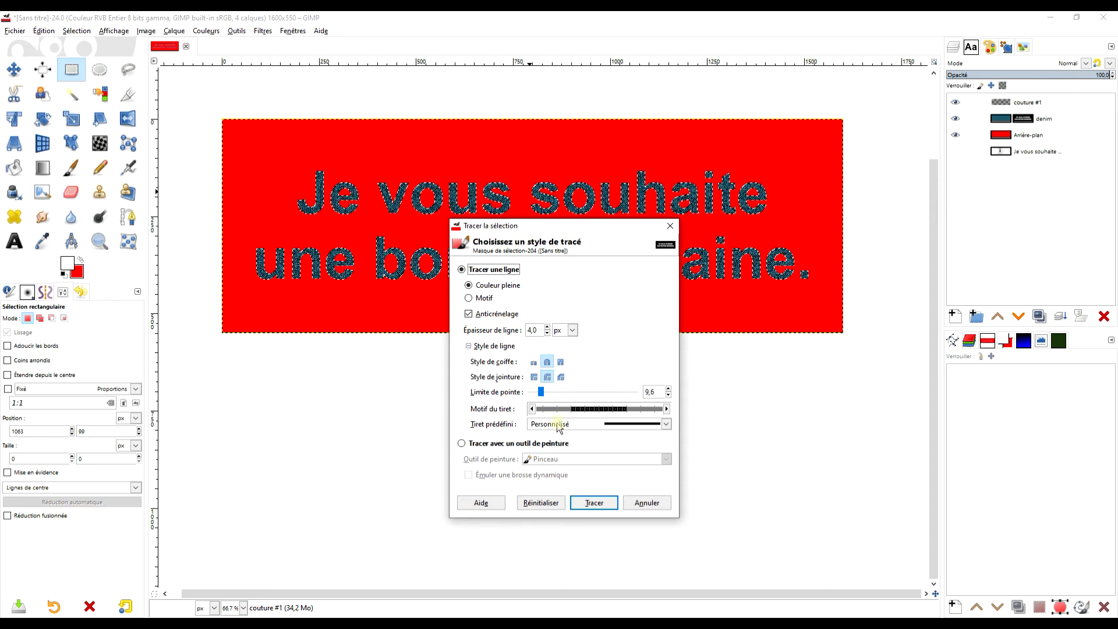
pyautogui.click(593, 424)
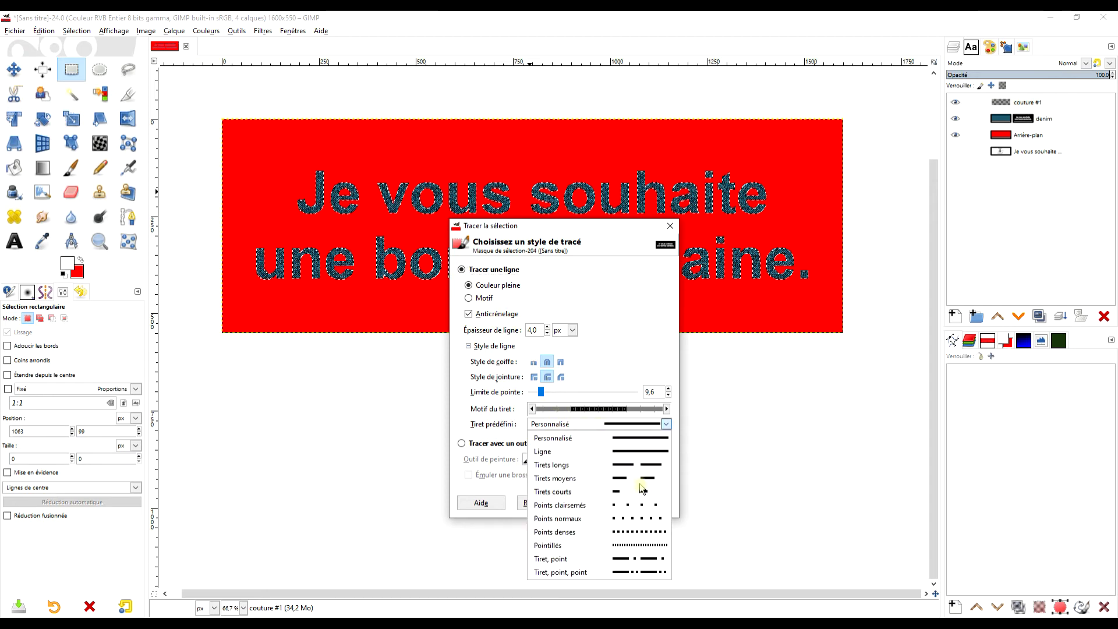
pyautogui.click(644, 452)
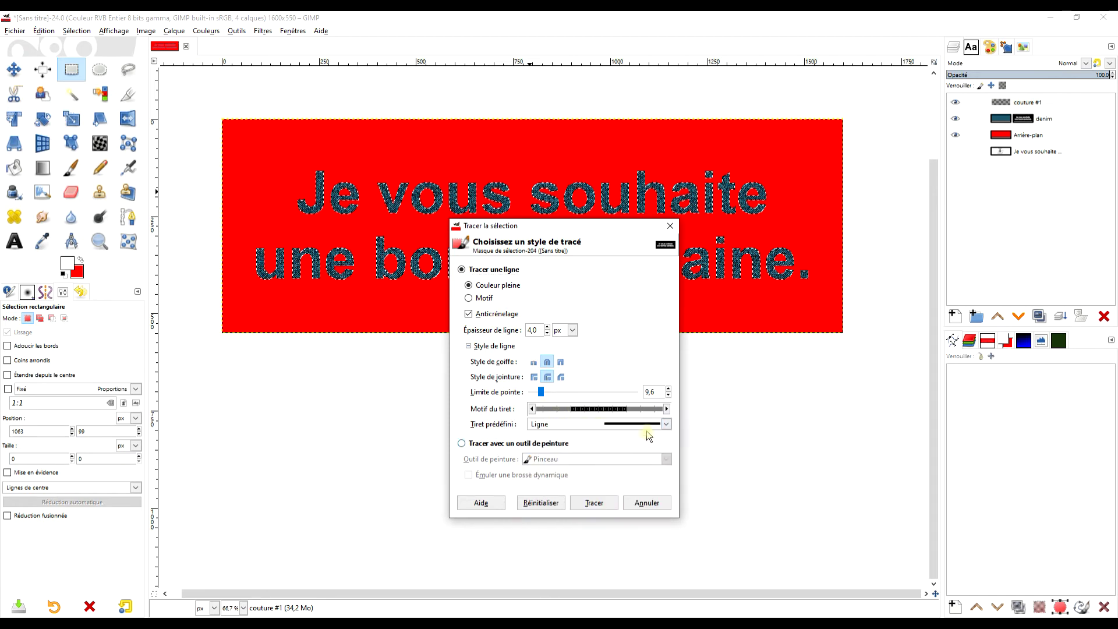
pyautogui.click(593, 501)
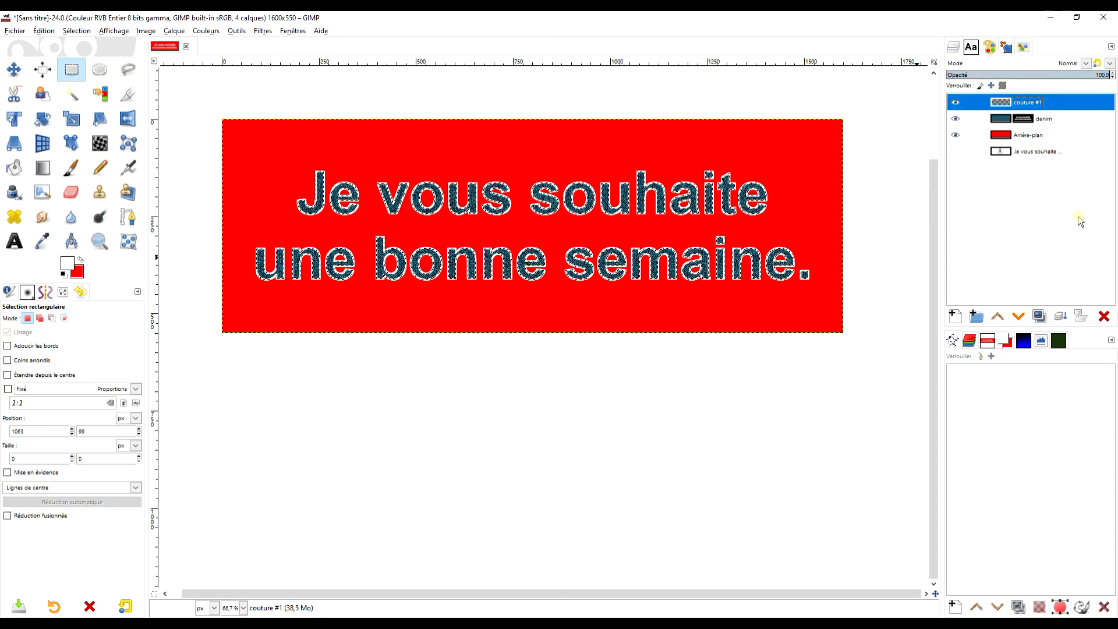
pyautogui.click(77, 31)
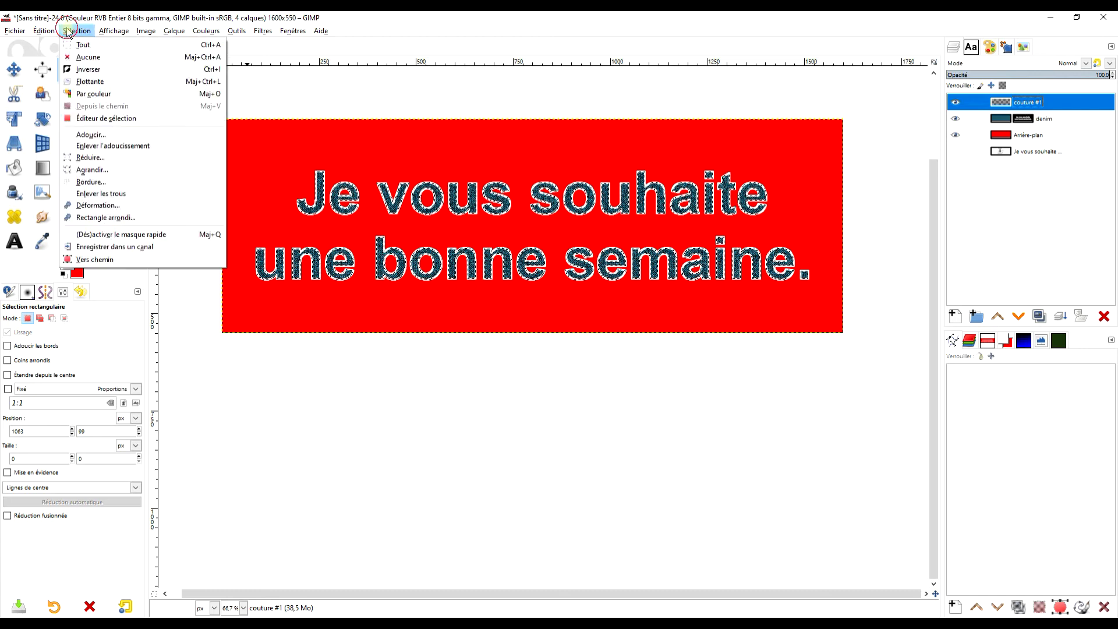
pyautogui.click(84, 58)
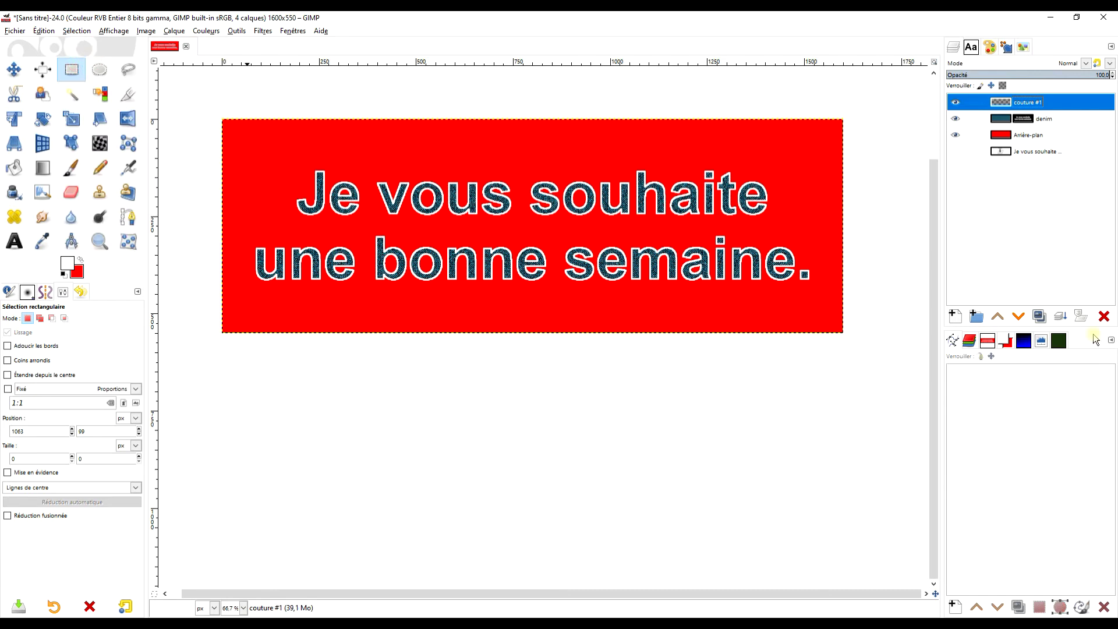
# Step: Duplicate the couture #1 layer and hide the copy
pyautogui.click(1040, 316)
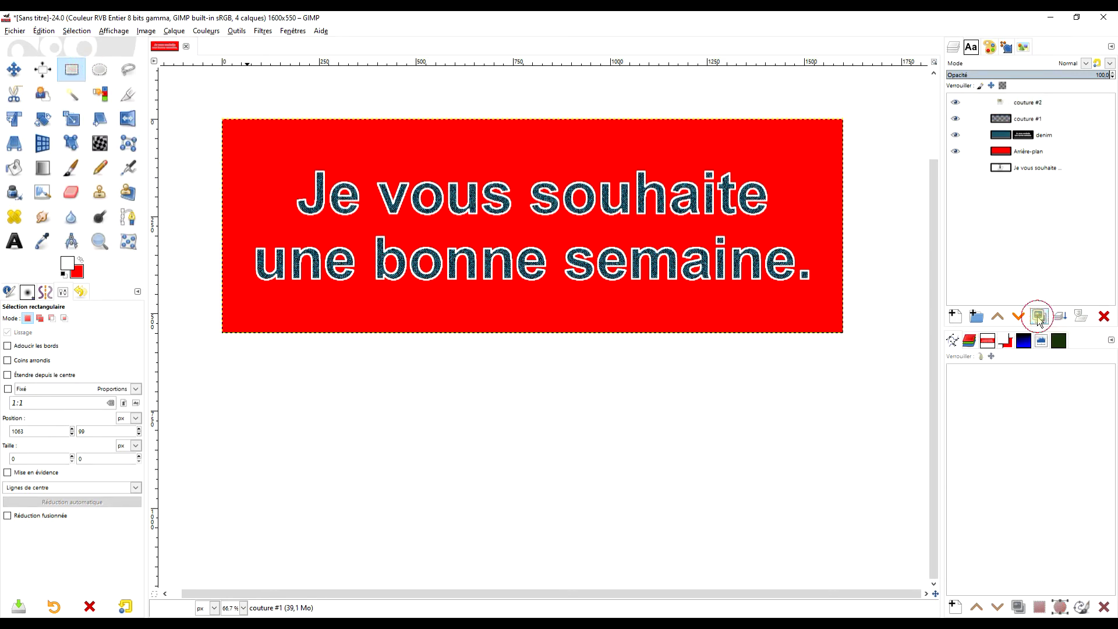
pyautogui.click(962, 104)
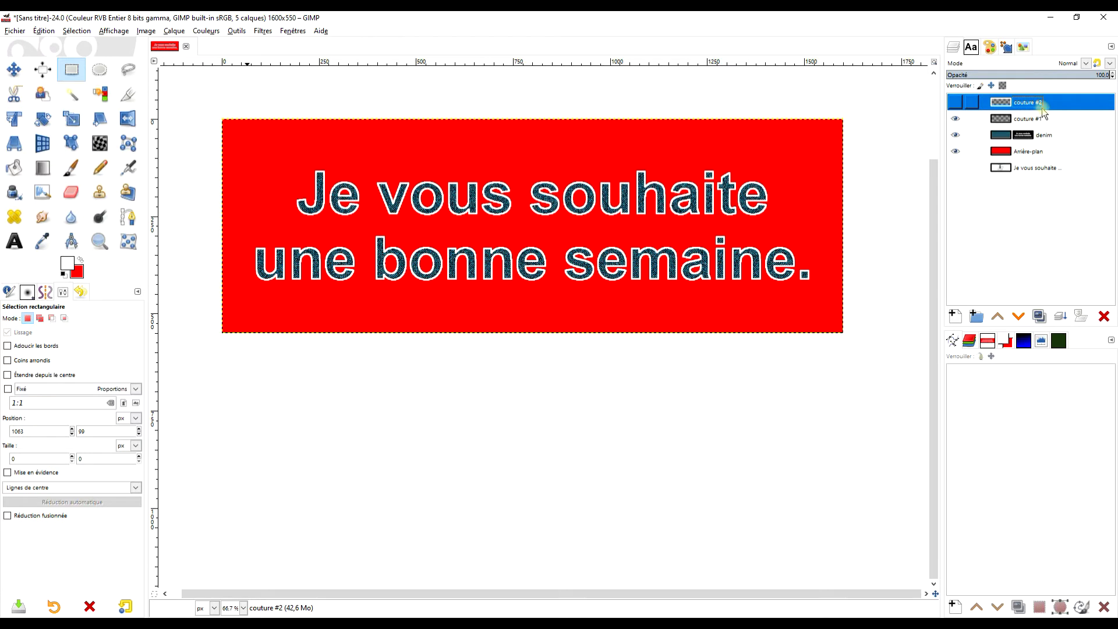
pyautogui.click(1027, 119)
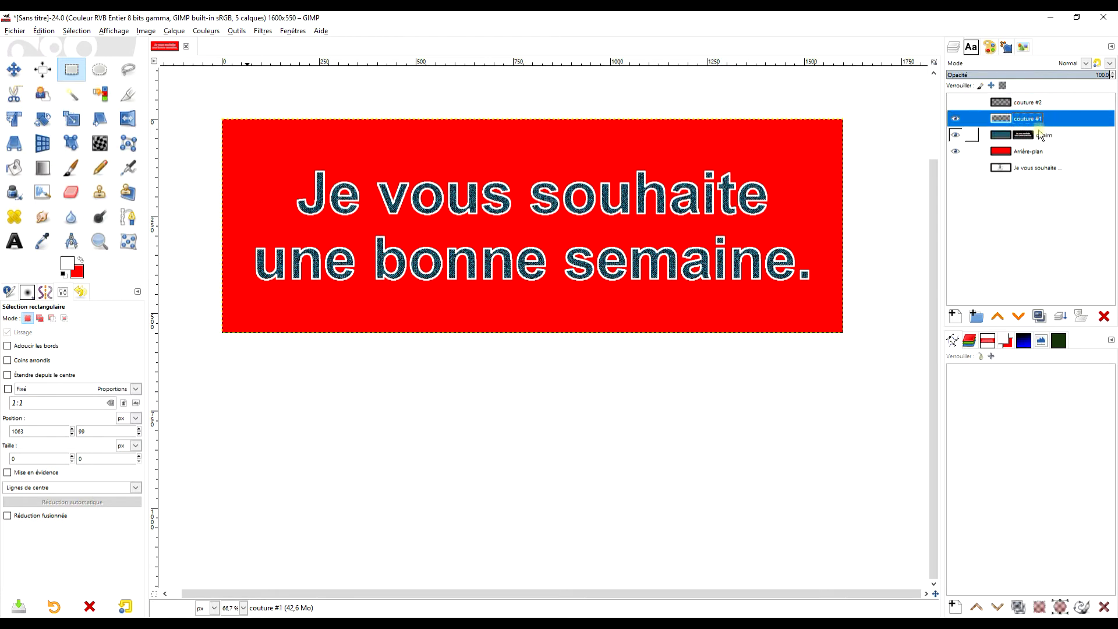
pyautogui.scroll(2, 427, 209)
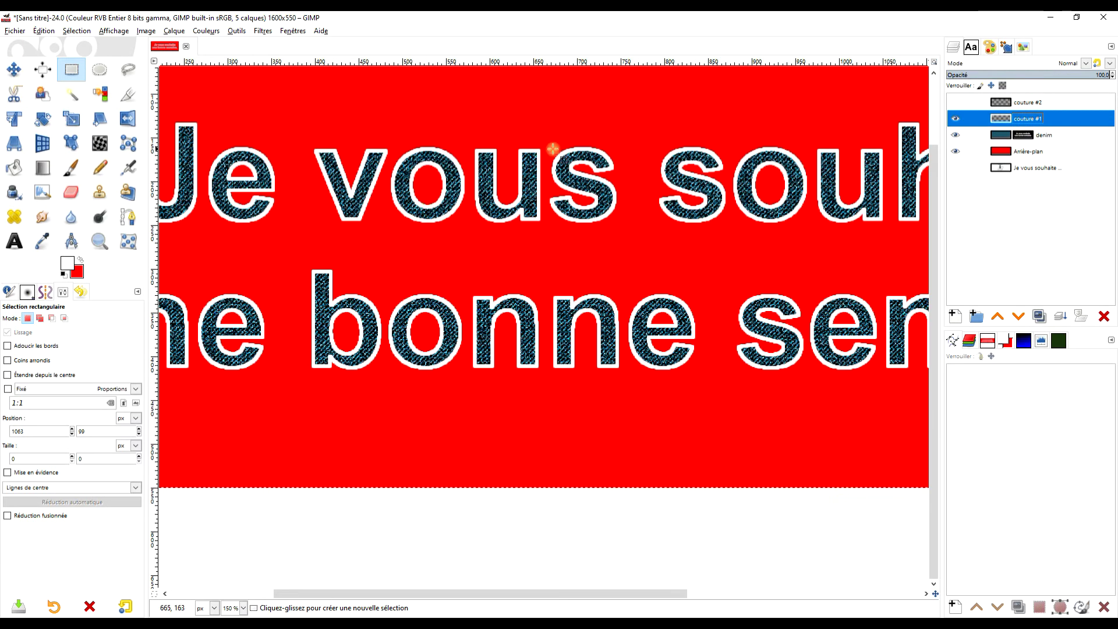
pyautogui.click(256, 33)
pyautogui.moveTo(312, 110)
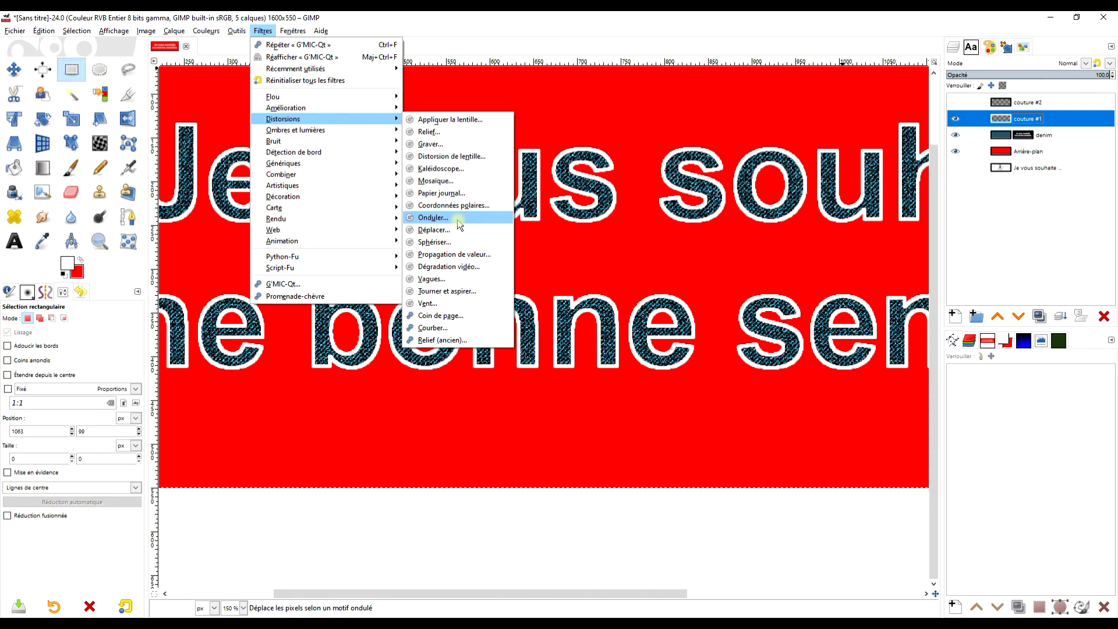
pyautogui.click(459, 224)
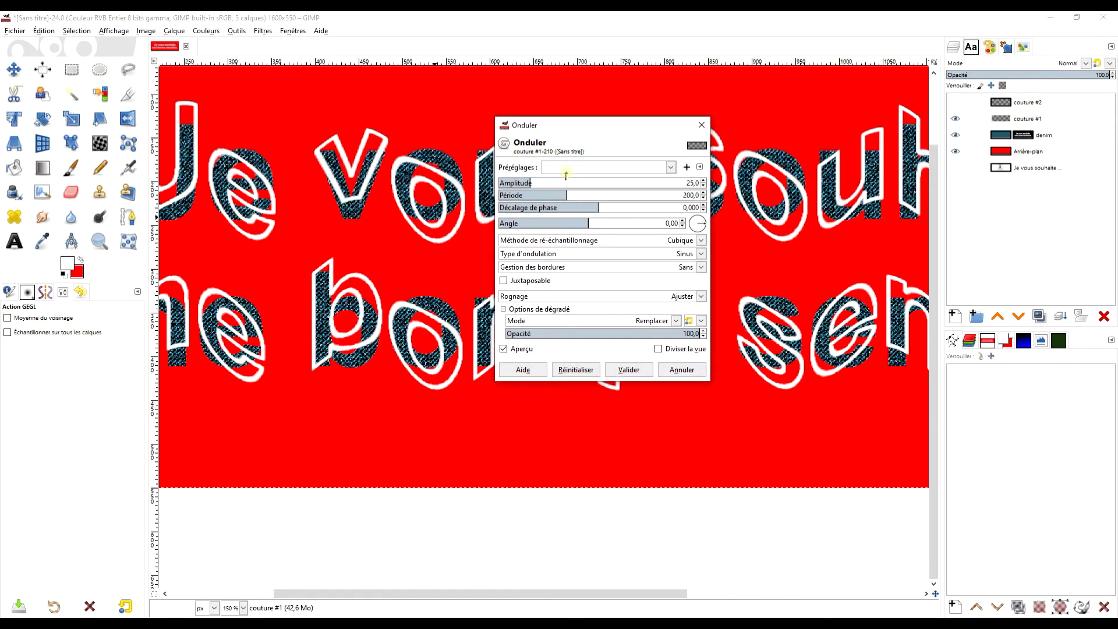
pyautogui.click(670, 169)
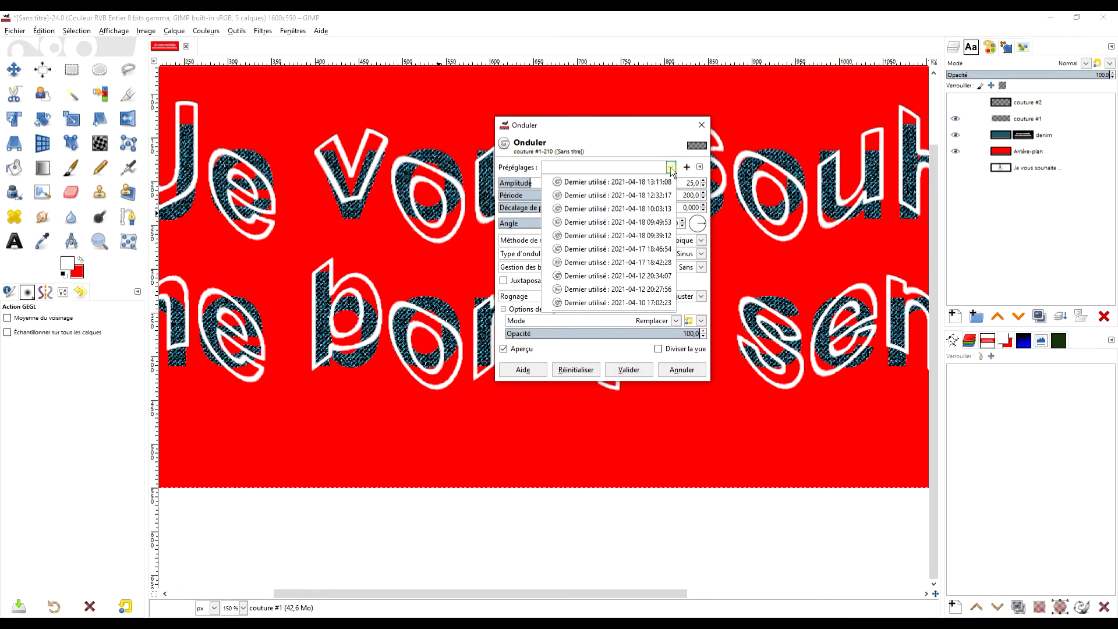
pyautogui.click(649, 182)
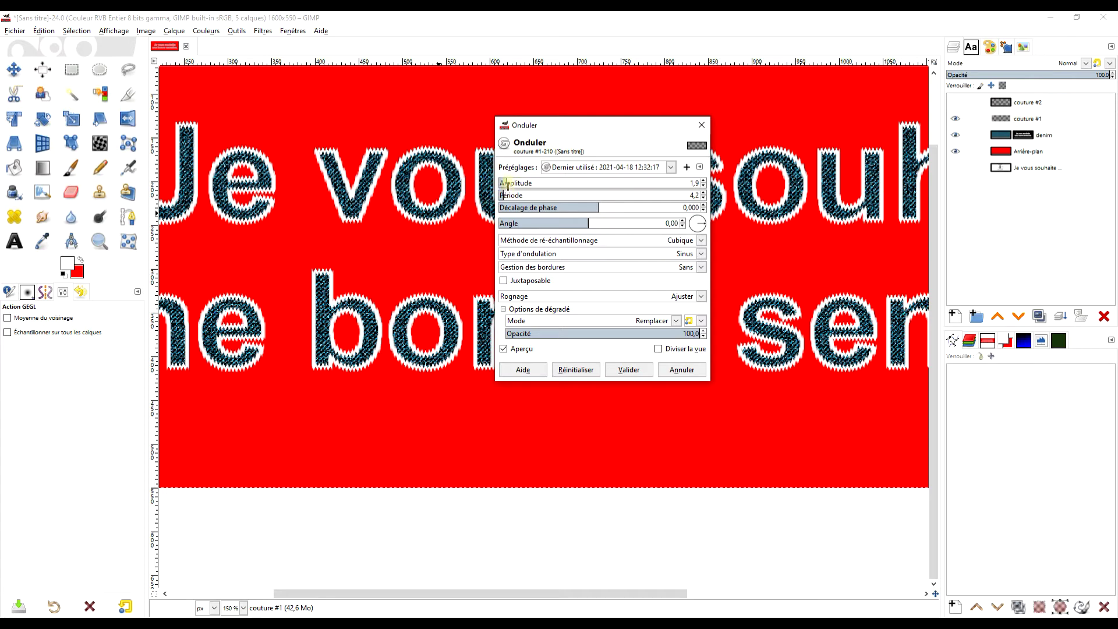
pyautogui.moveTo(534, 128); pyautogui.dragTo(313, 242)
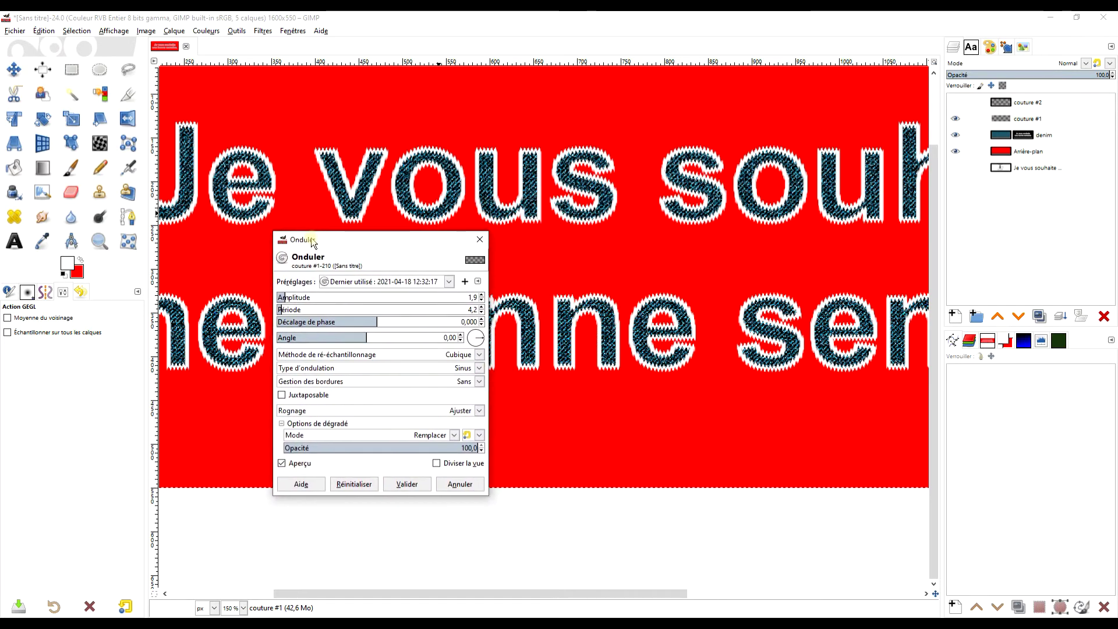
# Step: Try different ripple strengths on the stitching, including amplitude 0.8 with period 2.3 and amplitude 3.7 with period 6.5
pyautogui.moveTo(285, 297); pyautogui.dragTo(395, 296)
pyautogui.click(345, 488)
pyautogui.moveTo(312, 297)
pyautogui.mouseDown()
pyautogui.moveTo(280, 297)
pyautogui.moveTo(280, 310)
pyautogui.mouseUp()
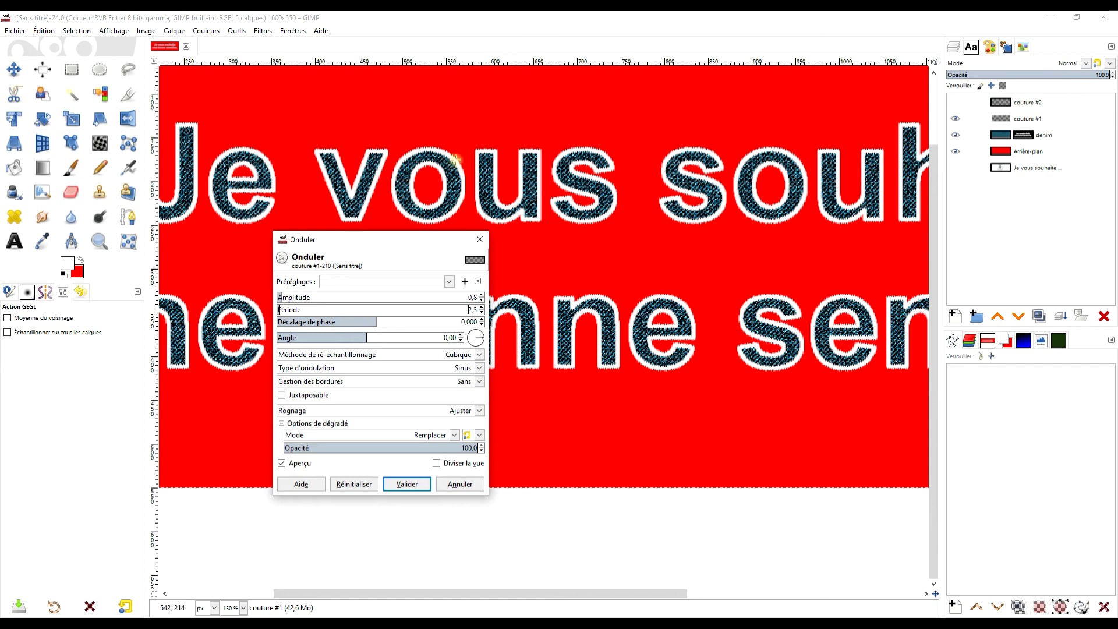
pyautogui.scroll(4, 446, 159)
pyautogui.moveTo(284, 297); pyautogui.dragTo(284, 309)
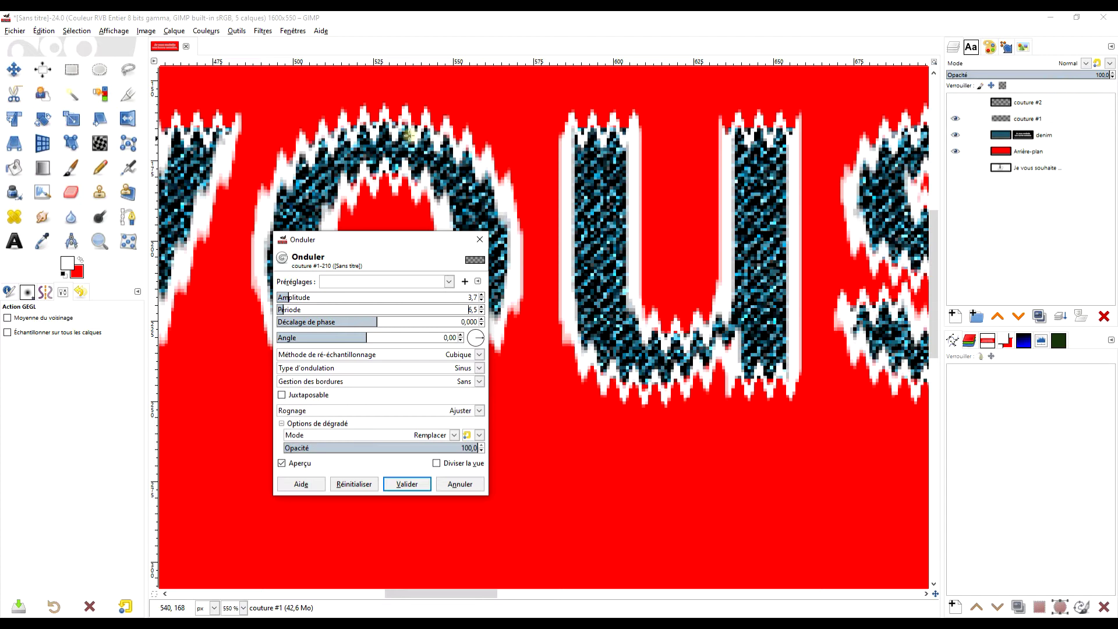
pyautogui.hscroll(3, 619, 187)
pyautogui.hscroll(3, 621, 205)
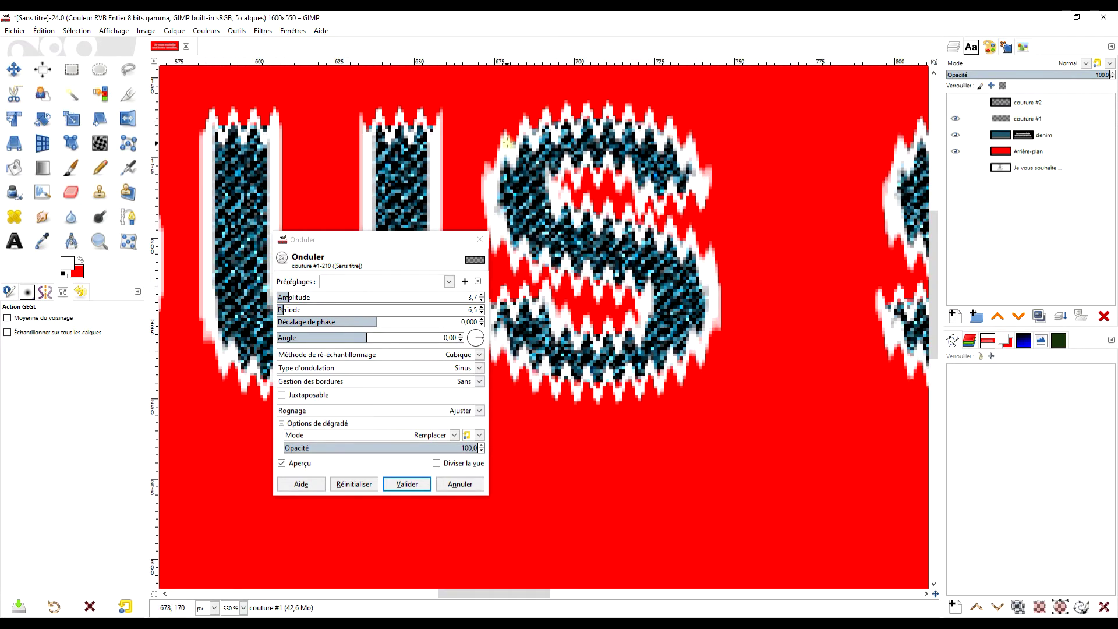
pyautogui.moveTo(697, 183); pyautogui.dragTo(429, 210)
pyautogui.click(449, 281)
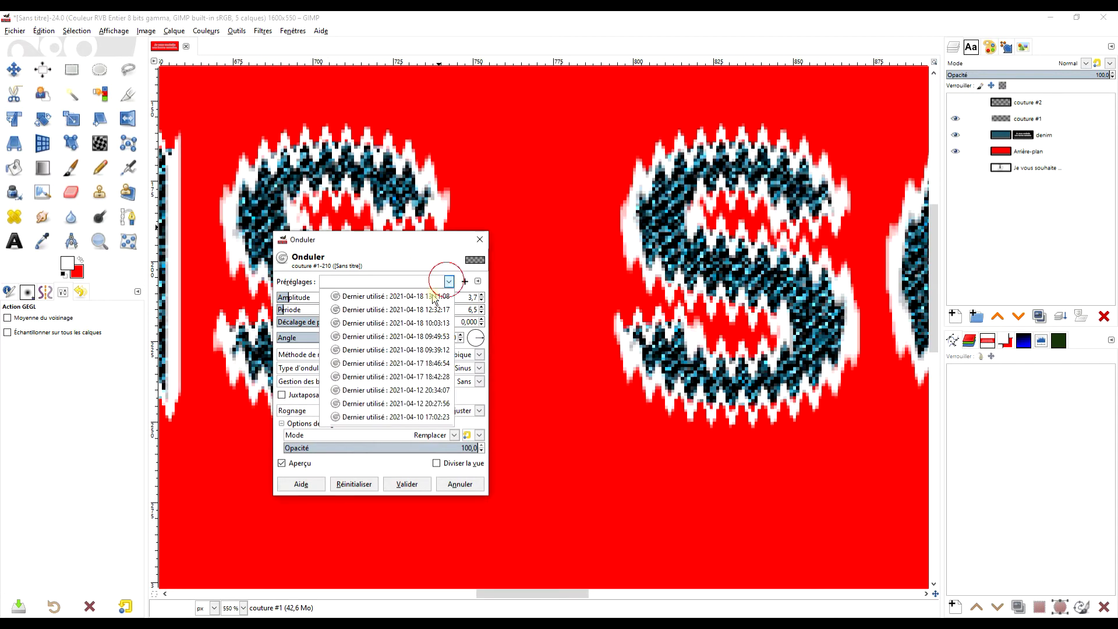
pyautogui.click(383, 298)
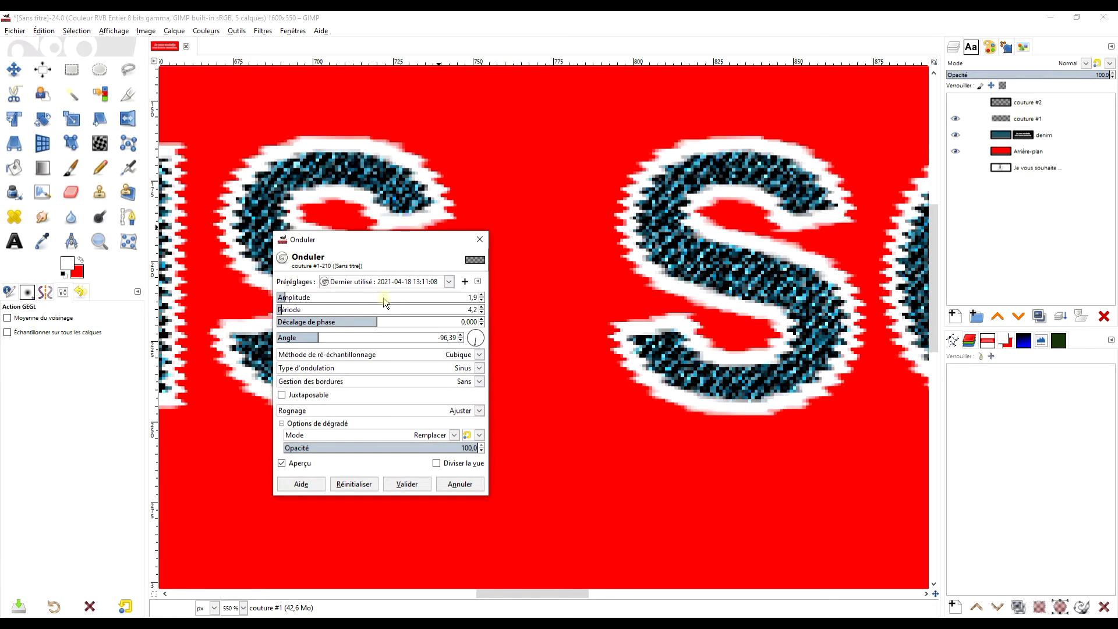
pyautogui.click(449, 282)
pyautogui.click(411, 309)
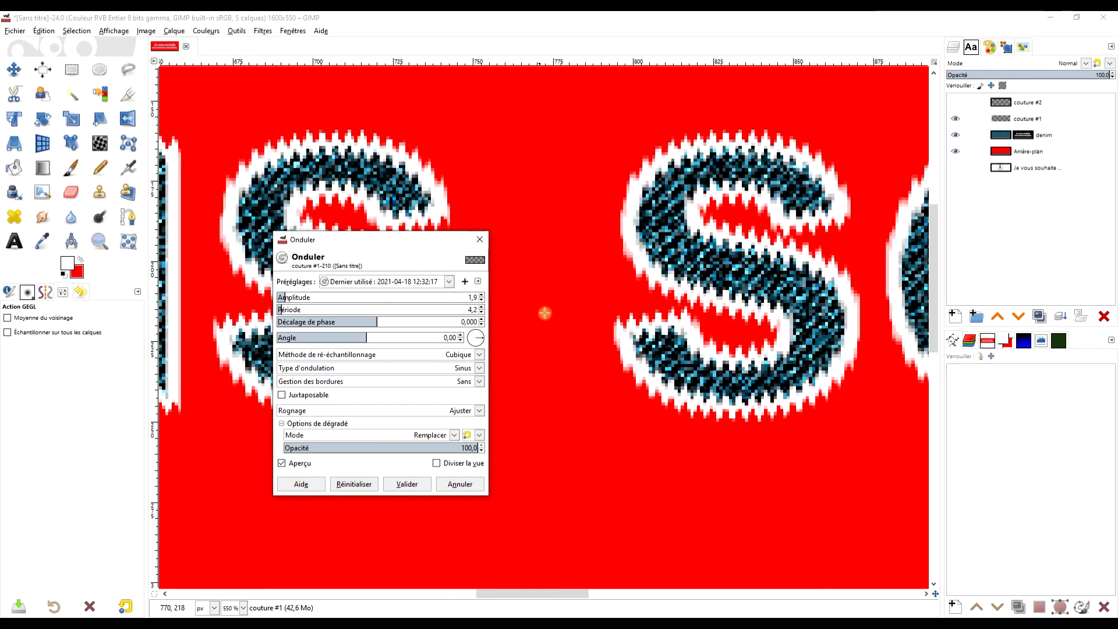
pyautogui.scroll(-3, 542, 317)
pyautogui.hscroll(-3, 542, 321)
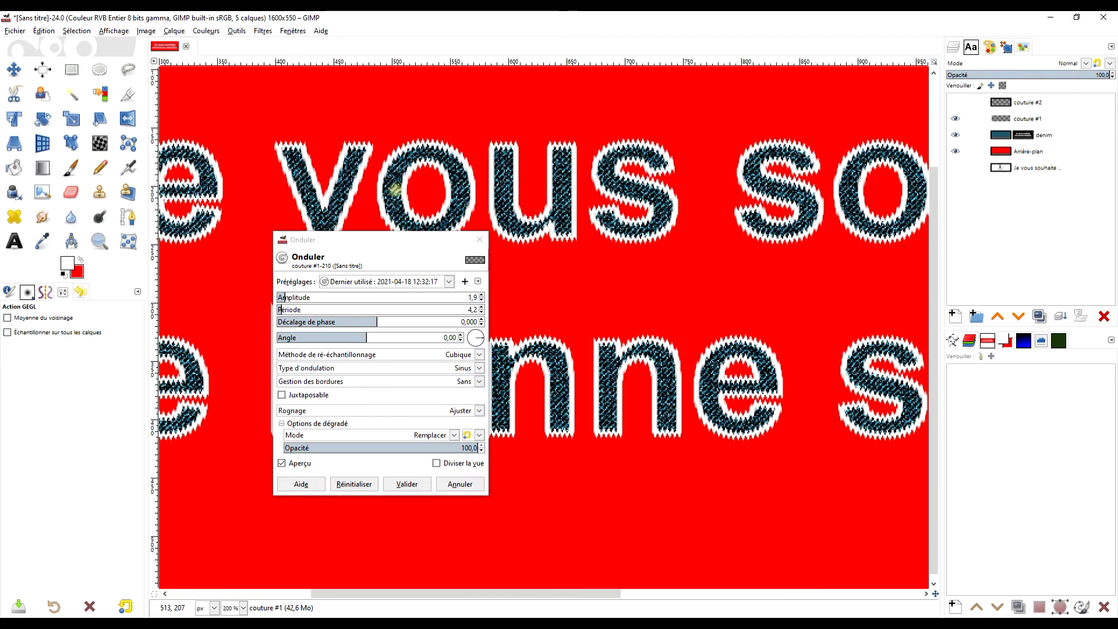
pyautogui.scroll(3, 326, 181)
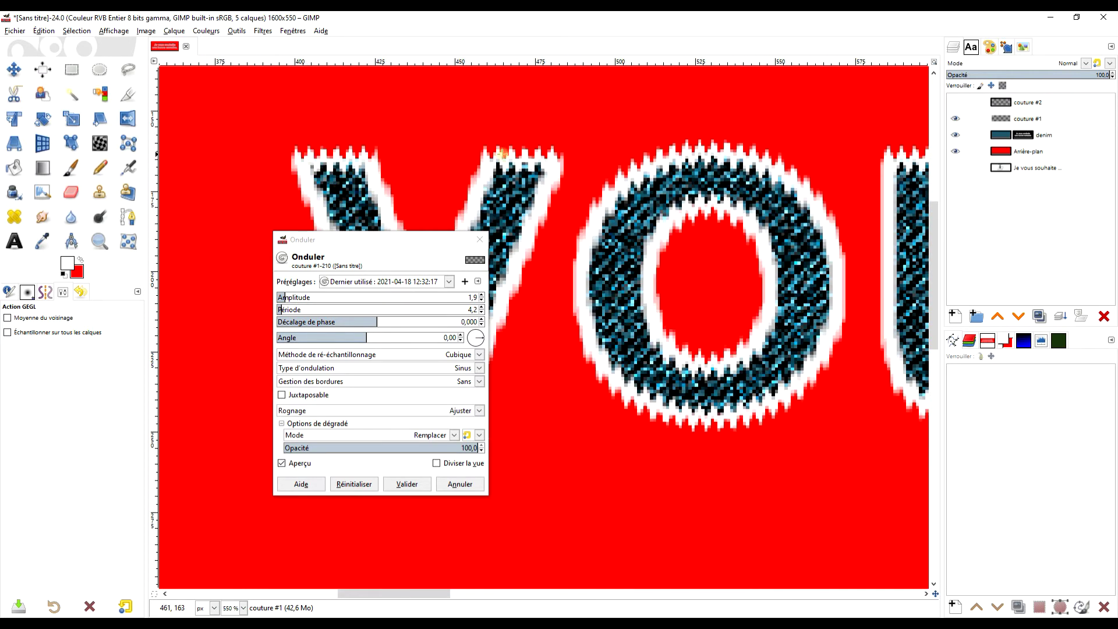
pyautogui.moveTo(556, 162); pyautogui.dragTo(371, 157)
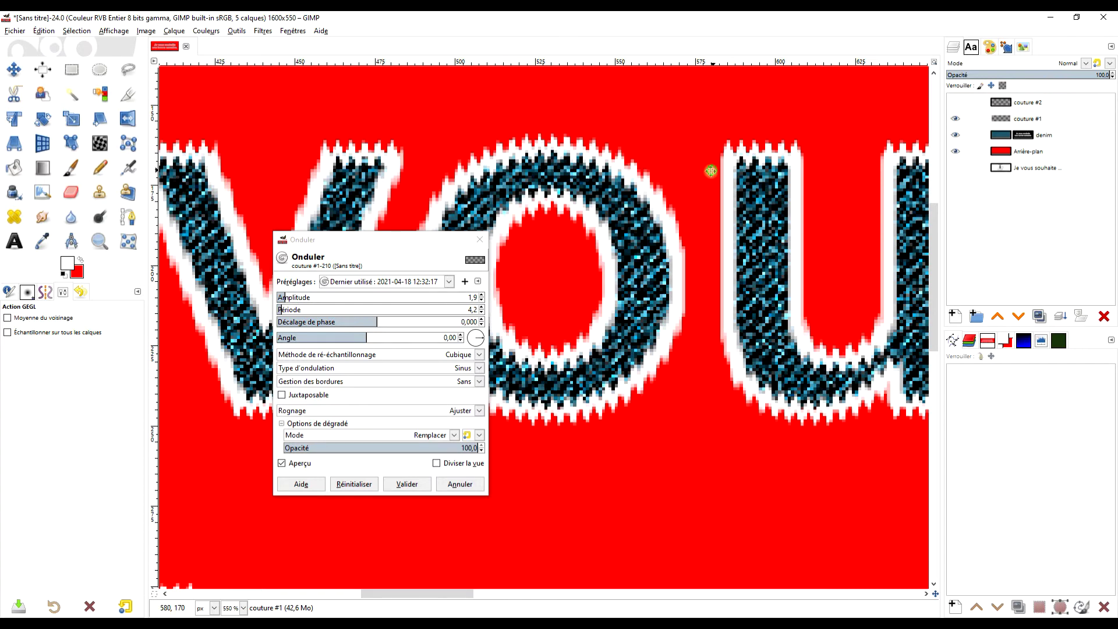
pyautogui.moveTo(711, 171); pyautogui.dragTo(530, 163)
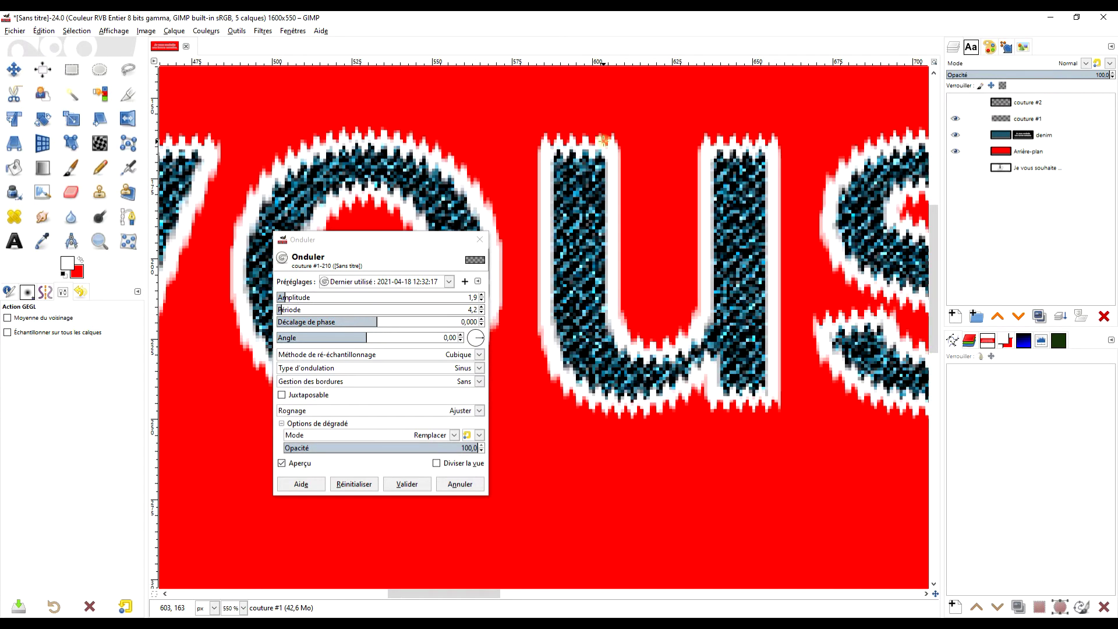
pyautogui.click(373, 285)
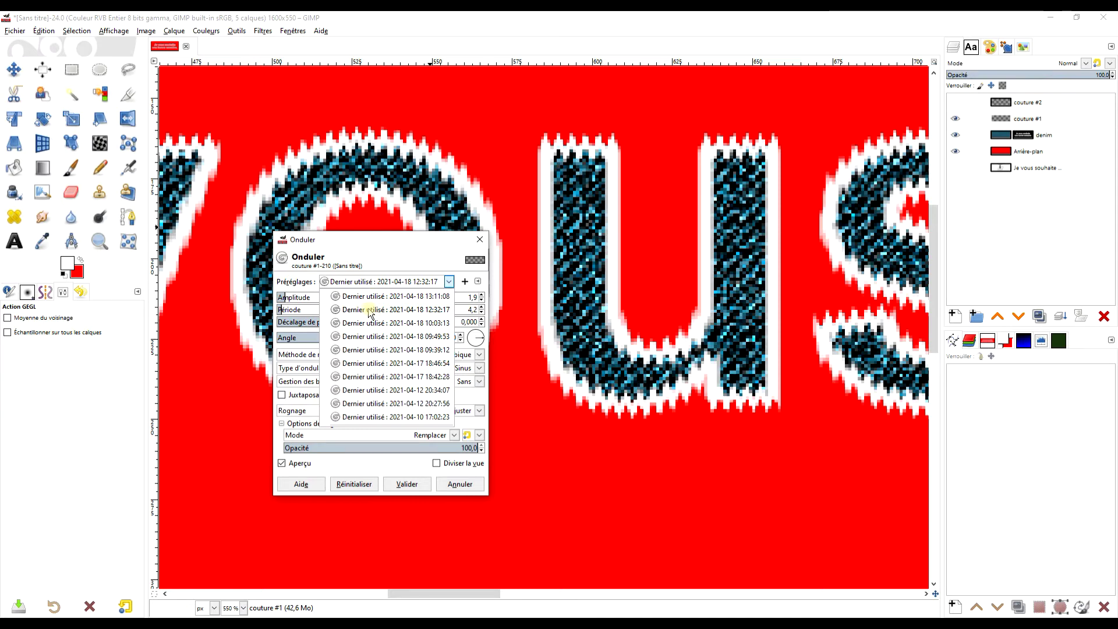
pyautogui.press('Escape')
pyautogui.click(373, 284)
pyautogui.click(368, 296)
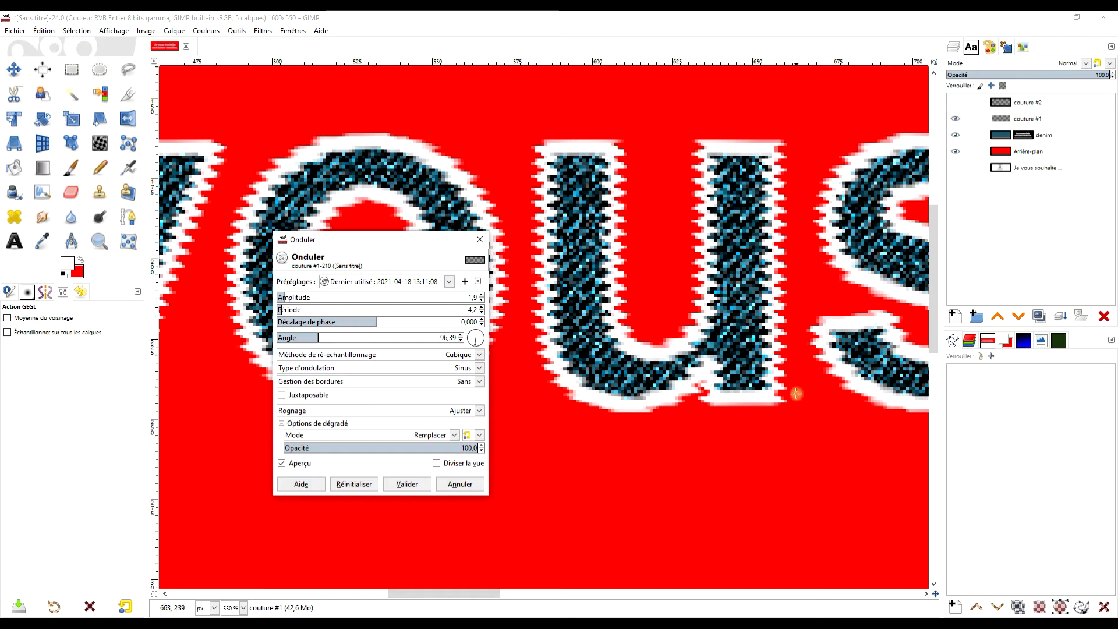
pyautogui.click(407, 484)
# Step: Toggle the couture #1 layer's visibility and examine its rippled outline around the letters of "Je"
pyautogui.click(955, 116)
pyautogui.click(956, 120)
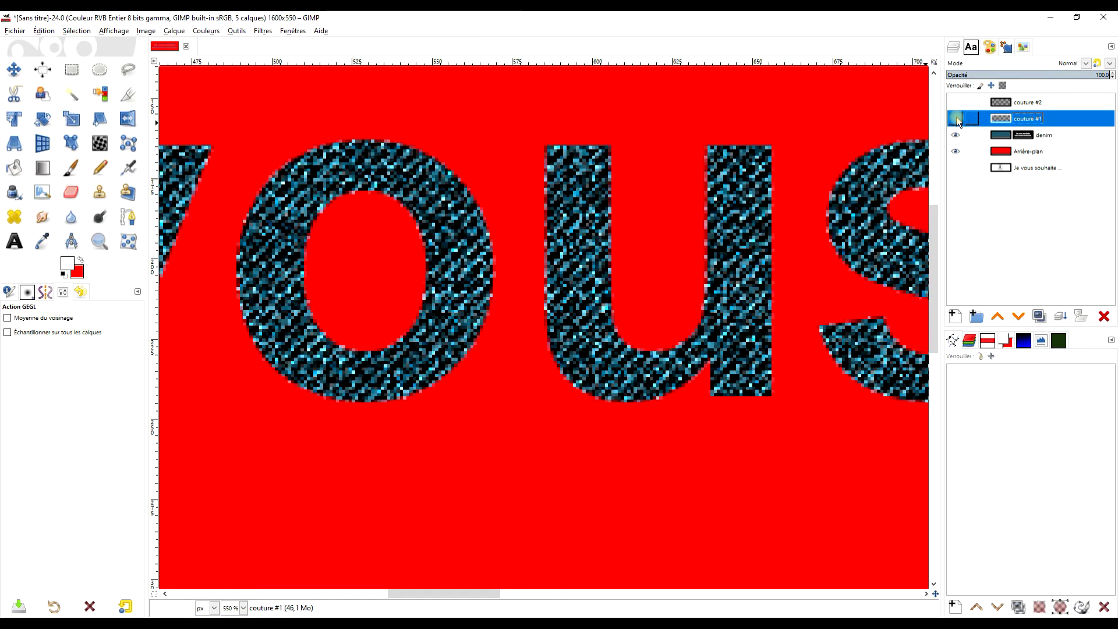
pyautogui.click(955, 120)
pyautogui.scroll(-4, 687, 252)
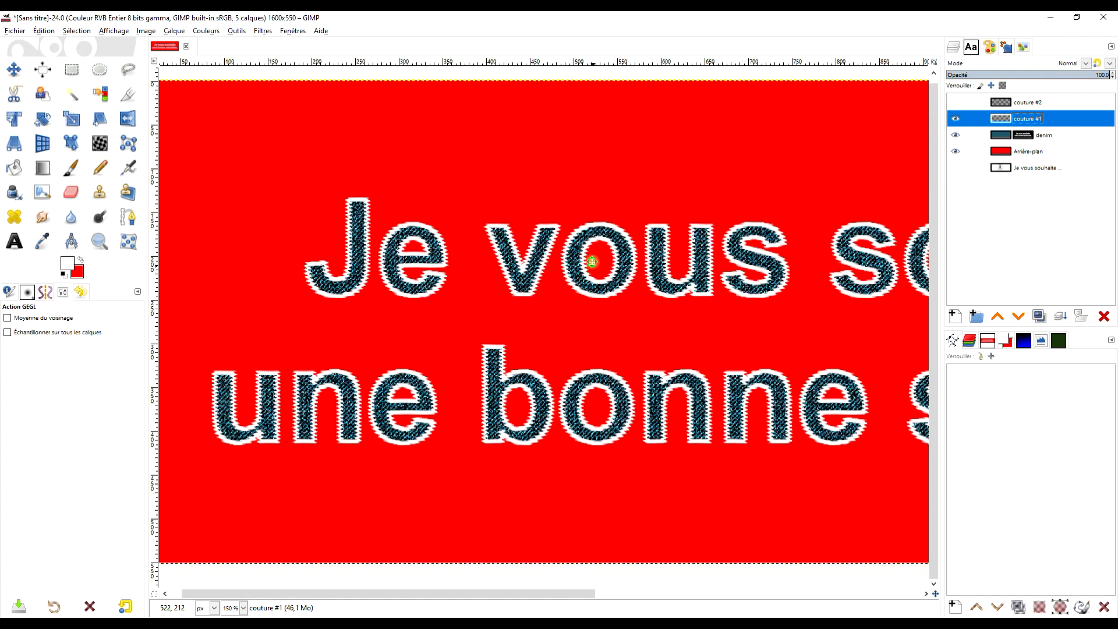
pyautogui.scroll(4, 459, 207)
pyautogui.moveTo(507, 208); pyautogui.dragTo(562, 207)
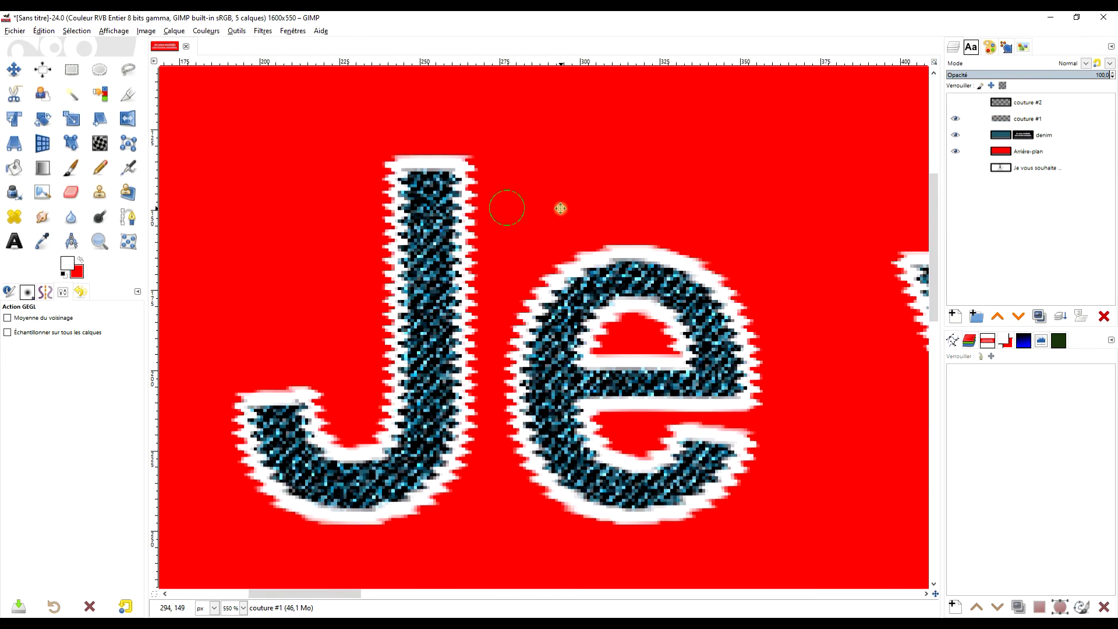
# Step: Make the couture #2 layer visible and active, and hide the couture #1 layer
pyautogui.click(957, 103)
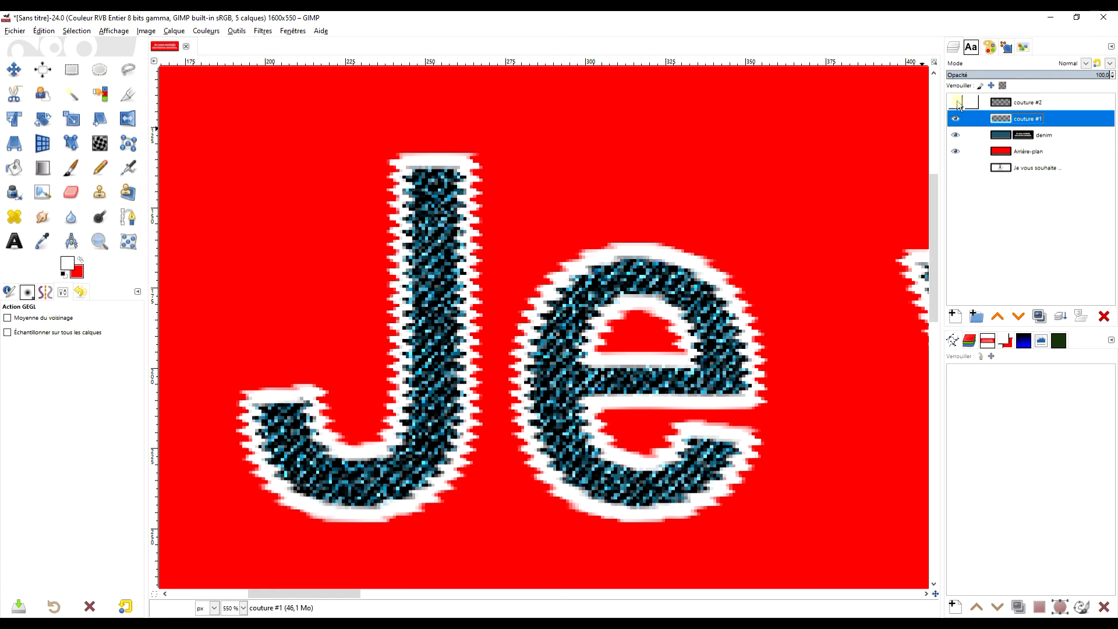
pyautogui.click(1002, 102)
pyautogui.click(955, 102)
pyautogui.click(955, 119)
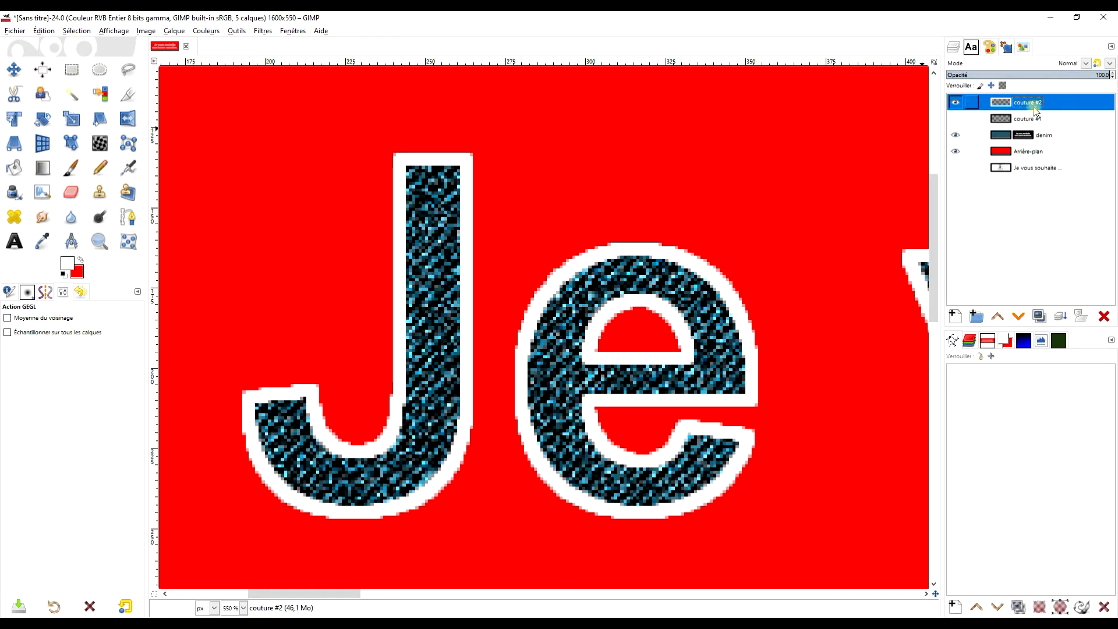
pyautogui.click(955, 106)
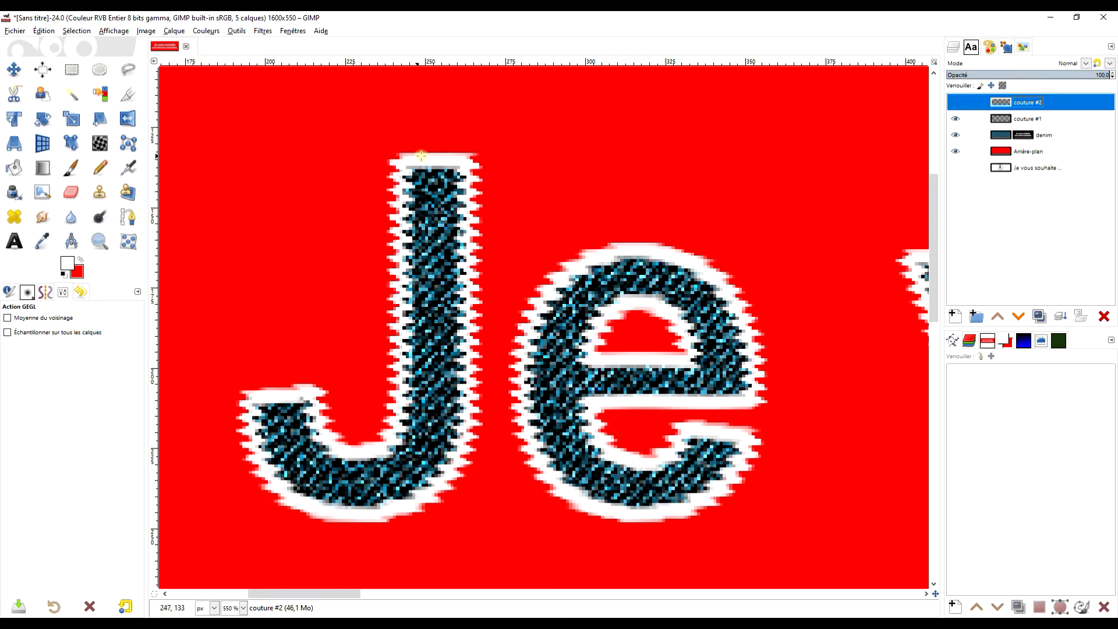
pyautogui.click(955, 102)
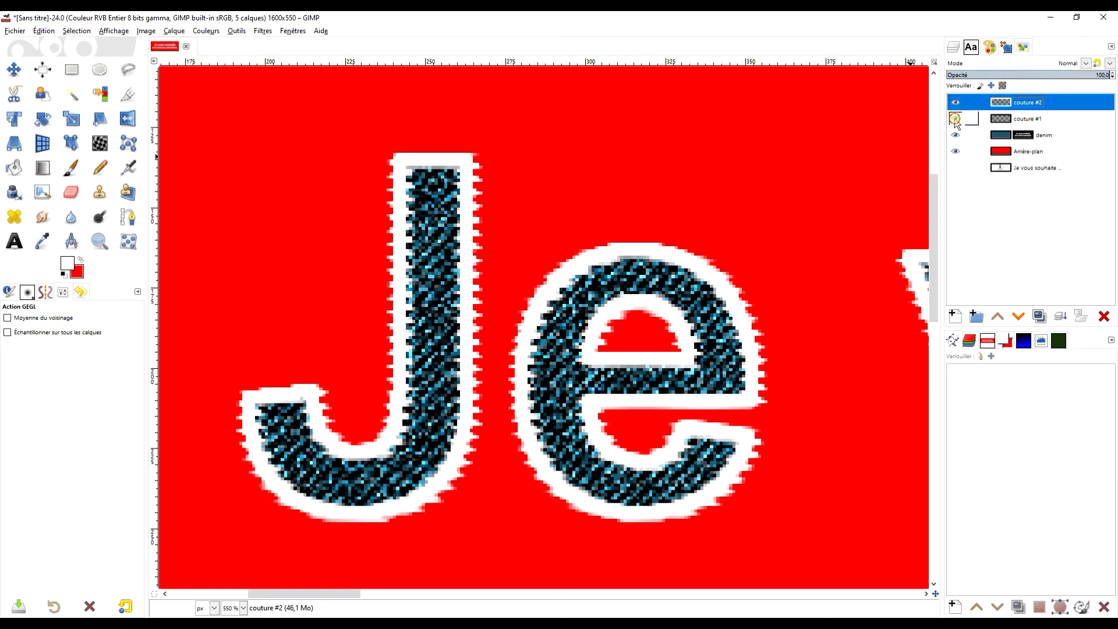
pyautogui.click(955, 118)
pyautogui.click(261, 31)
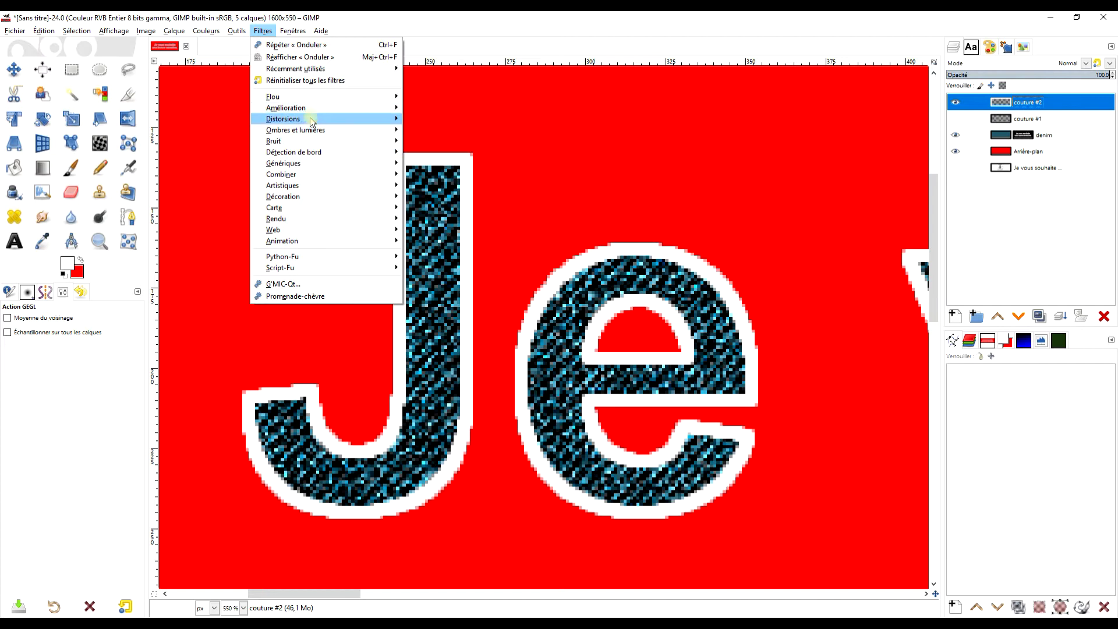
pyautogui.moveTo(341, 119)
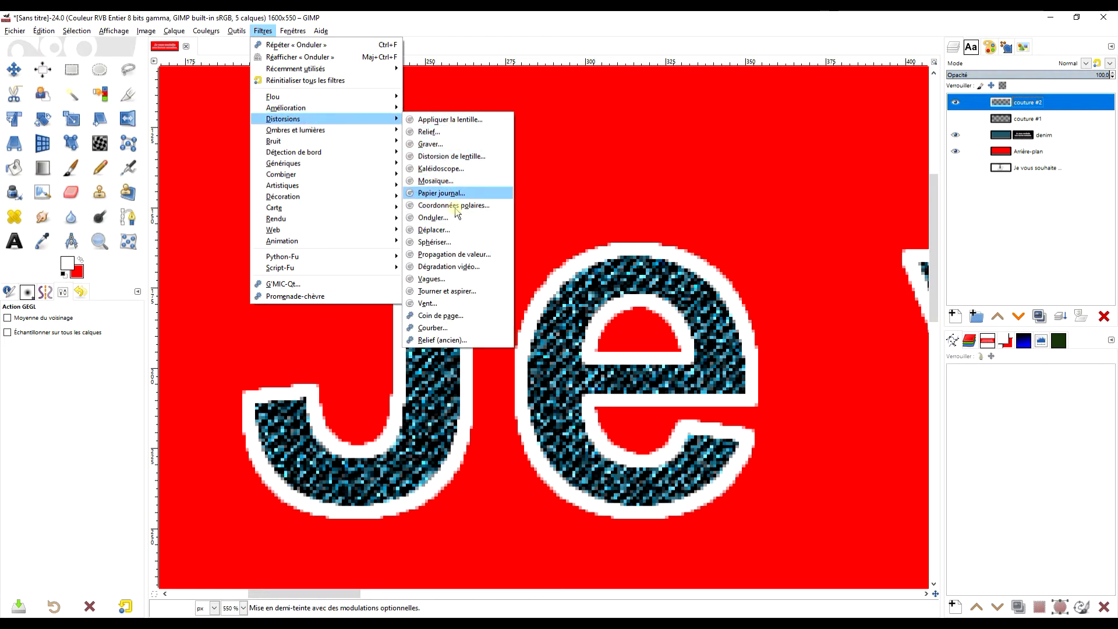
pyautogui.click(433, 217)
pyautogui.click(384, 281)
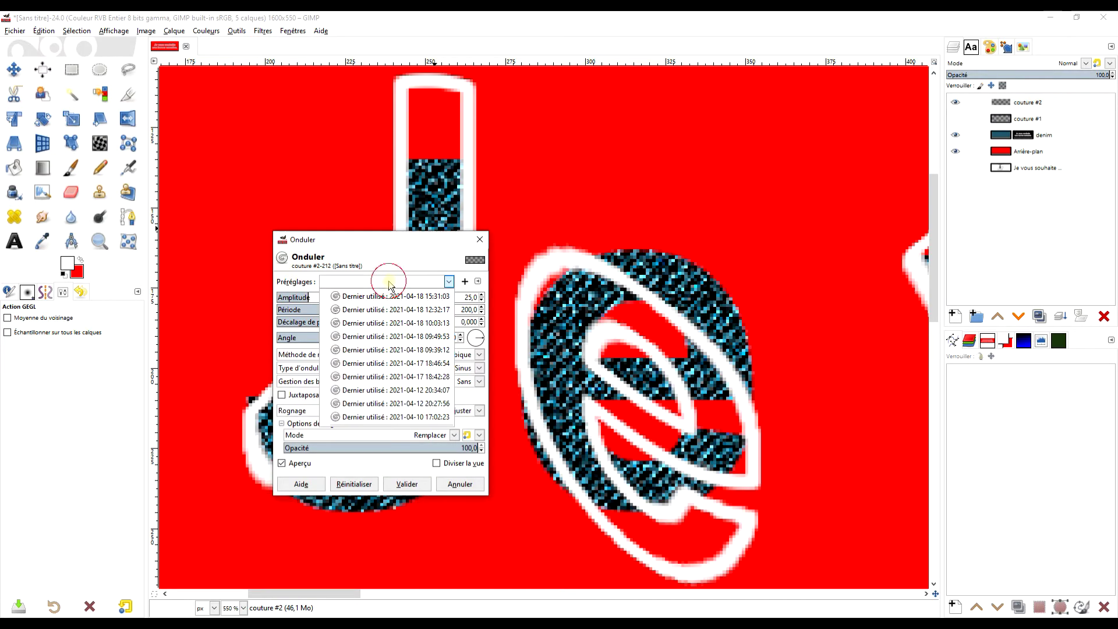
pyautogui.click(411, 309)
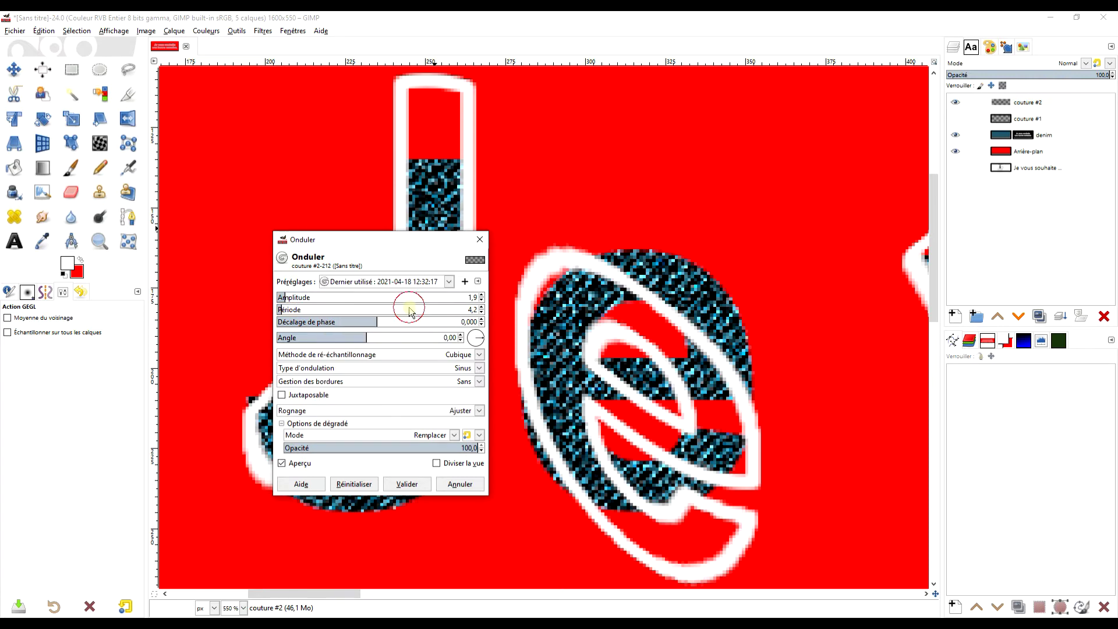
pyautogui.moveTo(423, 249); pyautogui.dragTo(749, 138)
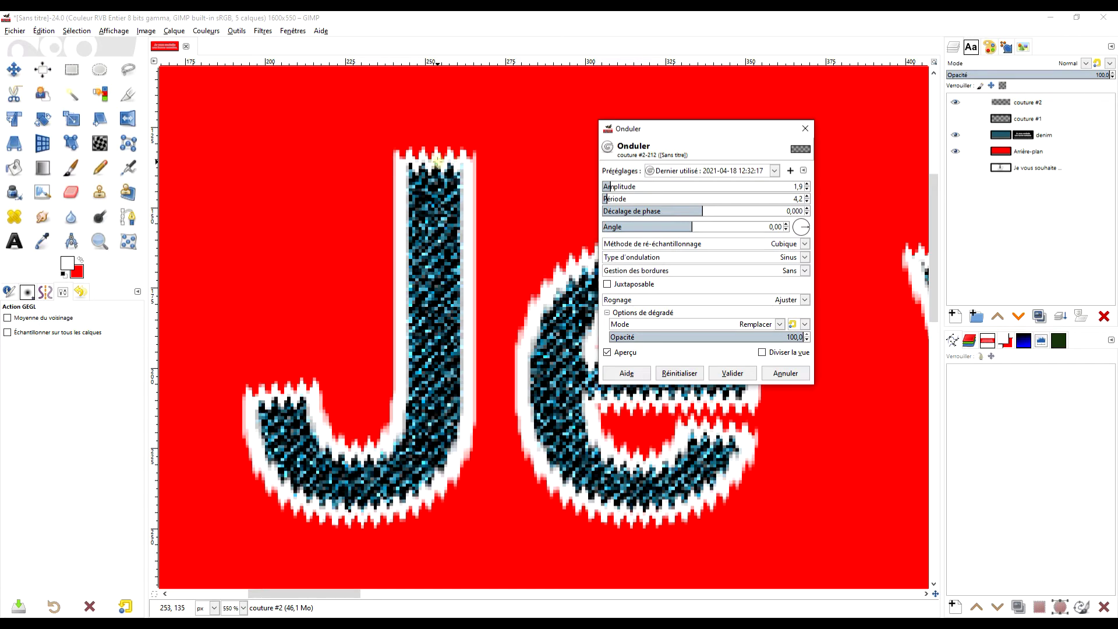
pyautogui.click(733, 374)
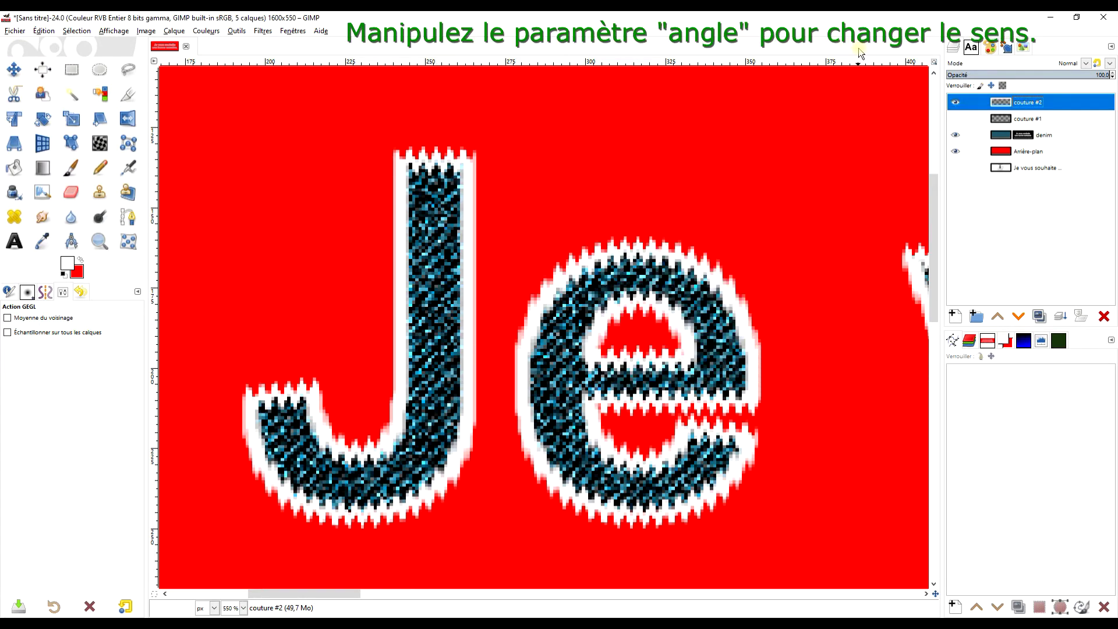
# Step: Compare the two stitch layers together and separately, leaving couture #2 visible and active with couture #1 hidden
pyautogui.click(955, 120)
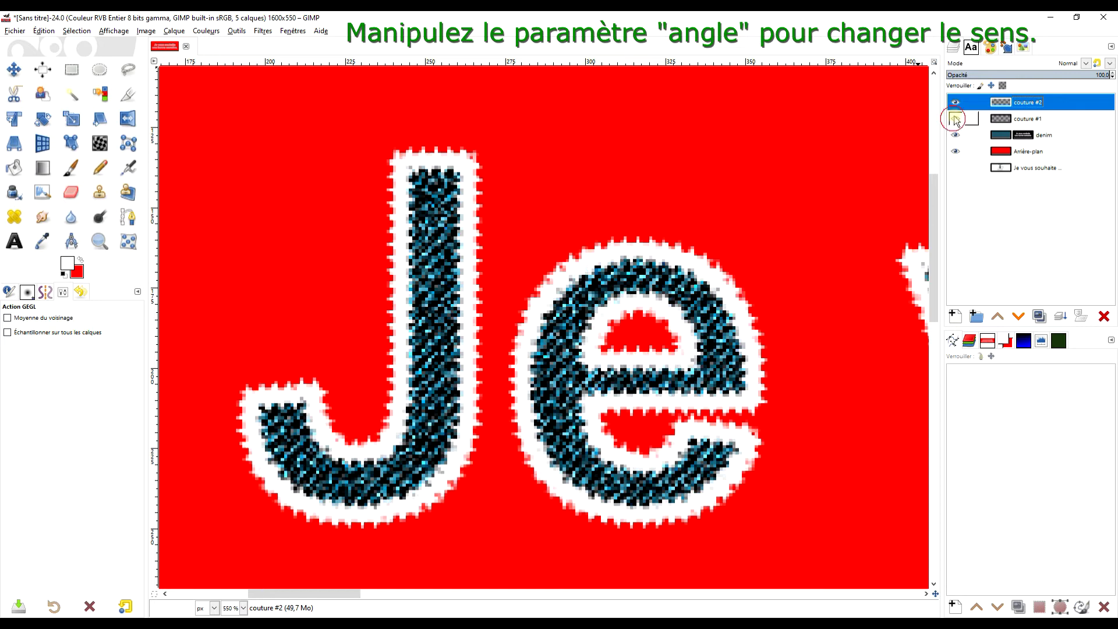
pyautogui.click(1032, 119)
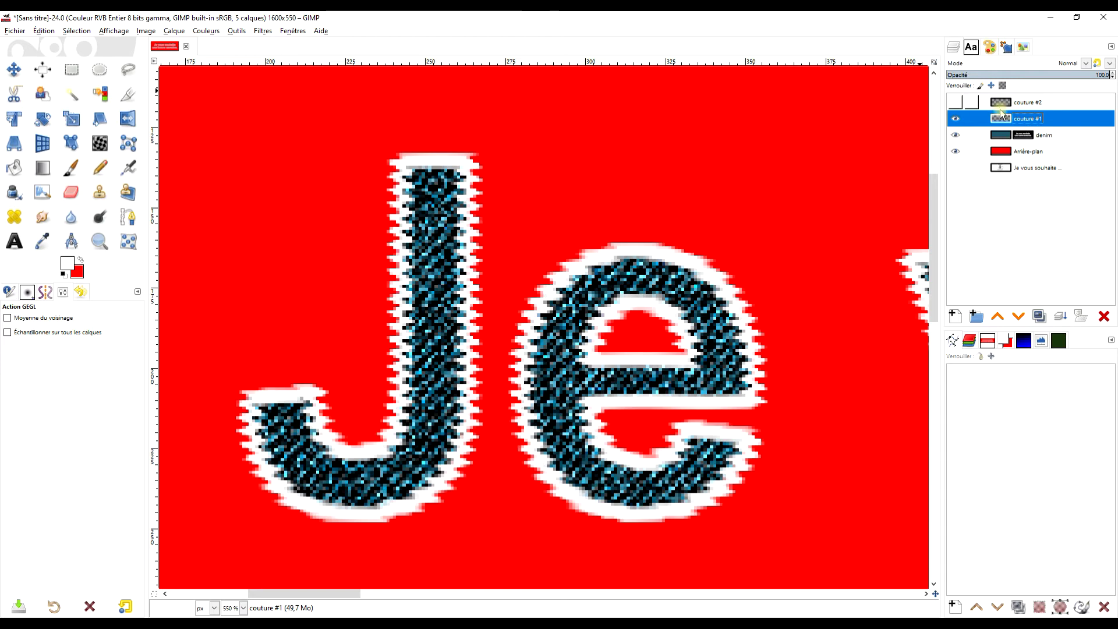
pyautogui.click(956, 102)
pyautogui.click(956, 119)
pyautogui.click(1023, 102)
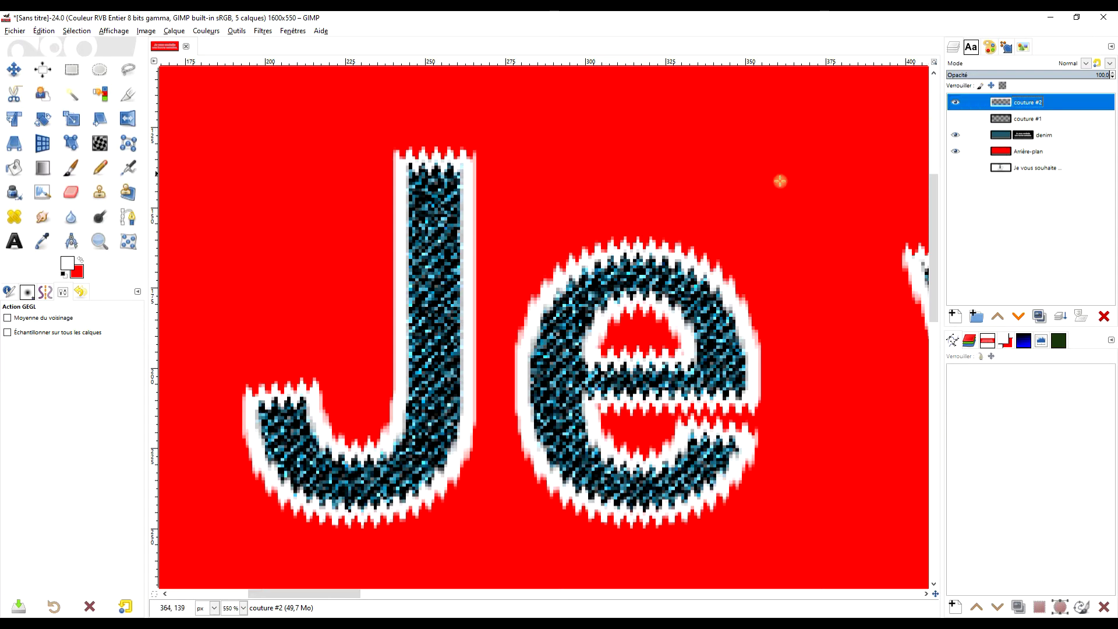
# Step: Set the rectangular selection to add to the current selection, and select the vertical side edges of the "J"
pyautogui.click(72, 70)
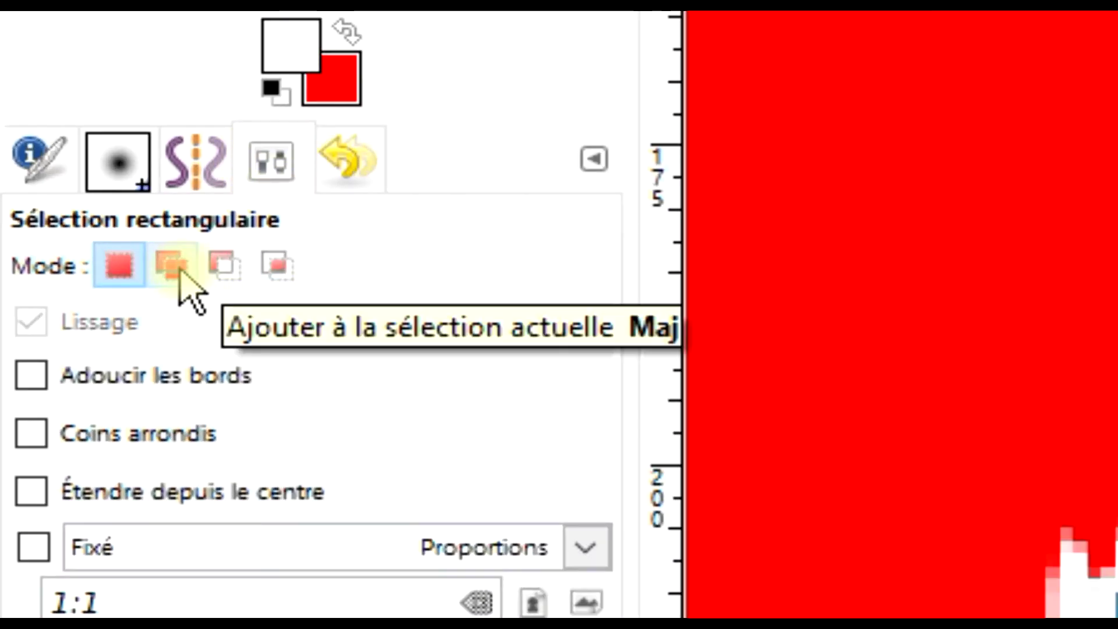
pyautogui.click(175, 268)
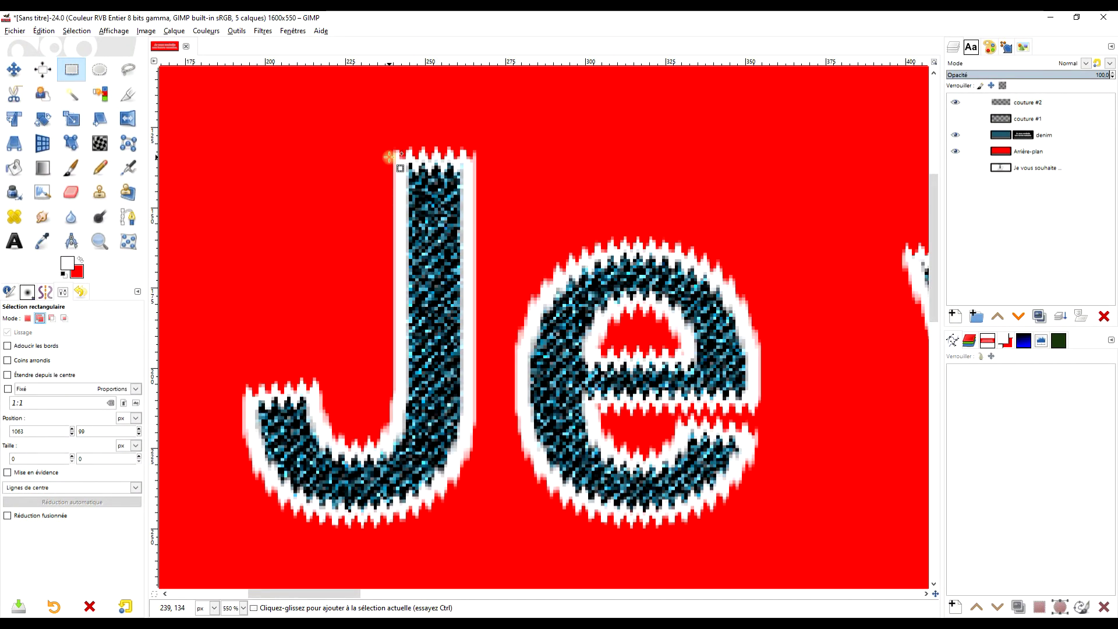
pyautogui.moveTo(386, 150); pyautogui.dragTo(411, 435)
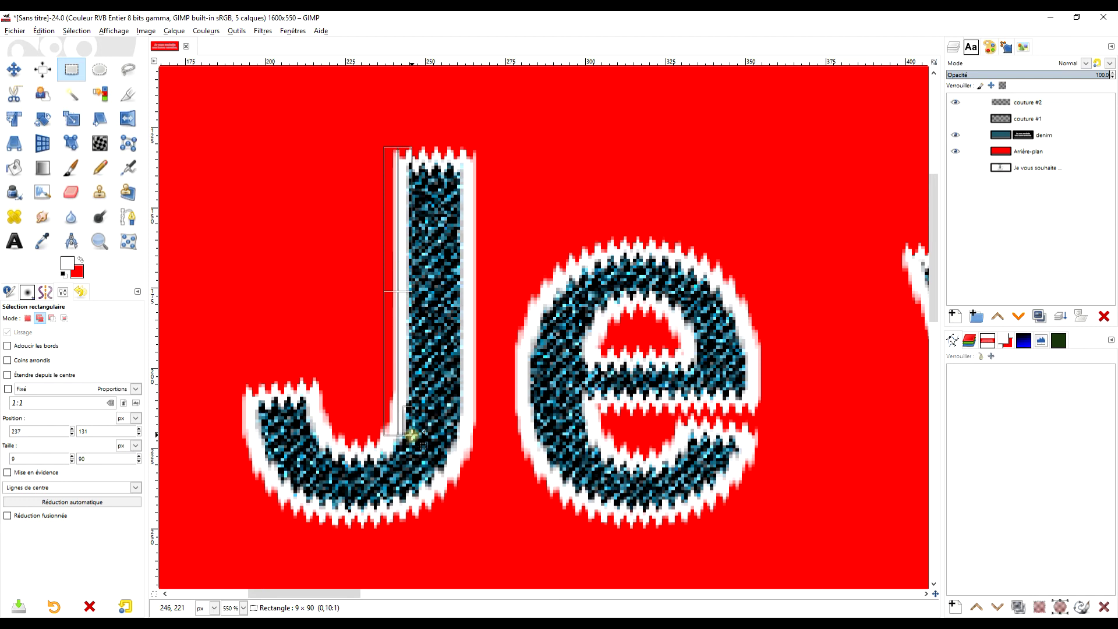
pyautogui.moveTo(492, 150); pyautogui.dragTo(457, 443)
pyautogui.moveTo(550, 271); pyautogui.dragTo(540, 213)
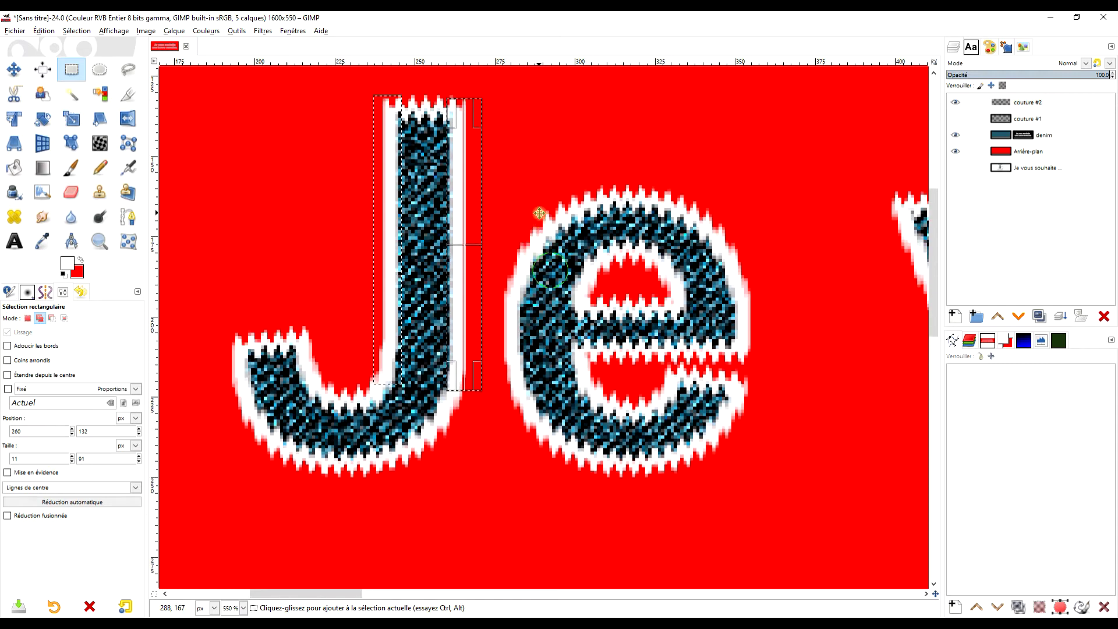
pyautogui.moveTo(213, 327); pyautogui.dragTo(259, 422)
# Step: Add the side edges of the "e" in "Je" to the selection with narrow rectangles
pyautogui.moveTo(503, 265); pyautogui.dragTo(446, 378)
pyautogui.moveTo(657, 315); pyautogui.dragTo(398, 329)
pyautogui.moveTo(430, 229); pyautogui.dragTo(386, 351)
pyautogui.moveTo(512, 325); pyautogui.dragTo(386, 301)
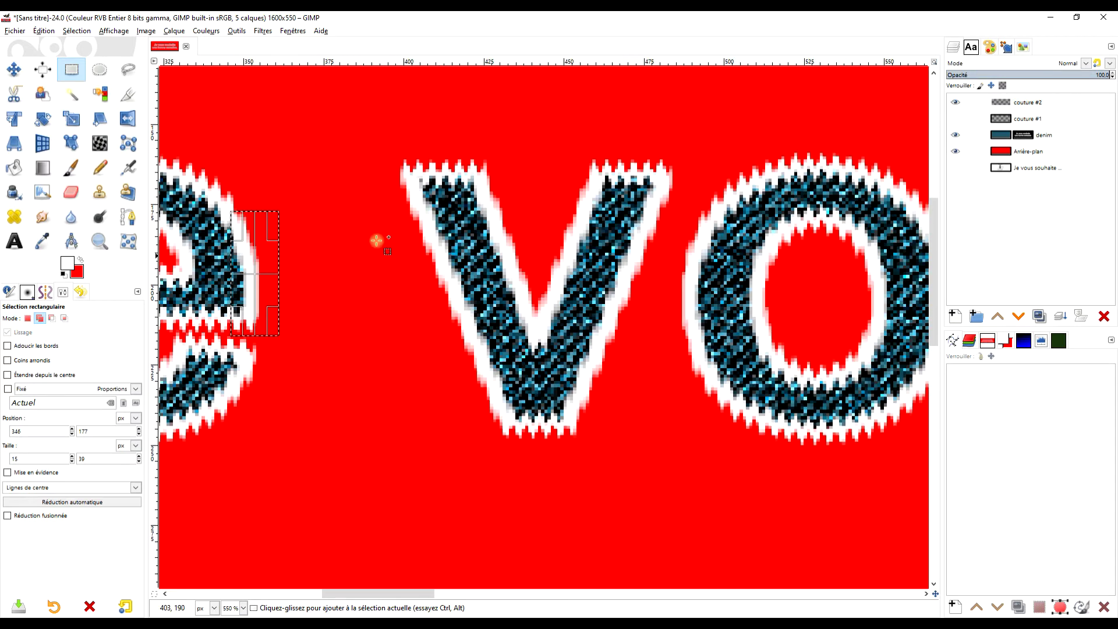
# Step: Add the slanted edges of the "v" in "vous" to the selection, using overlapping rectangles
pyautogui.moveTo(604, 352); pyautogui.dragTo(516, 320)
pyautogui.moveTo(595, 148)
pyautogui.mouseDown()
pyautogui.moveTo(487, 448)
pyautogui.moveTo(481, 440)
pyautogui.mouseUp()
pyautogui.moveTo(304, 145); pyautogui.dragTo(518, 322)
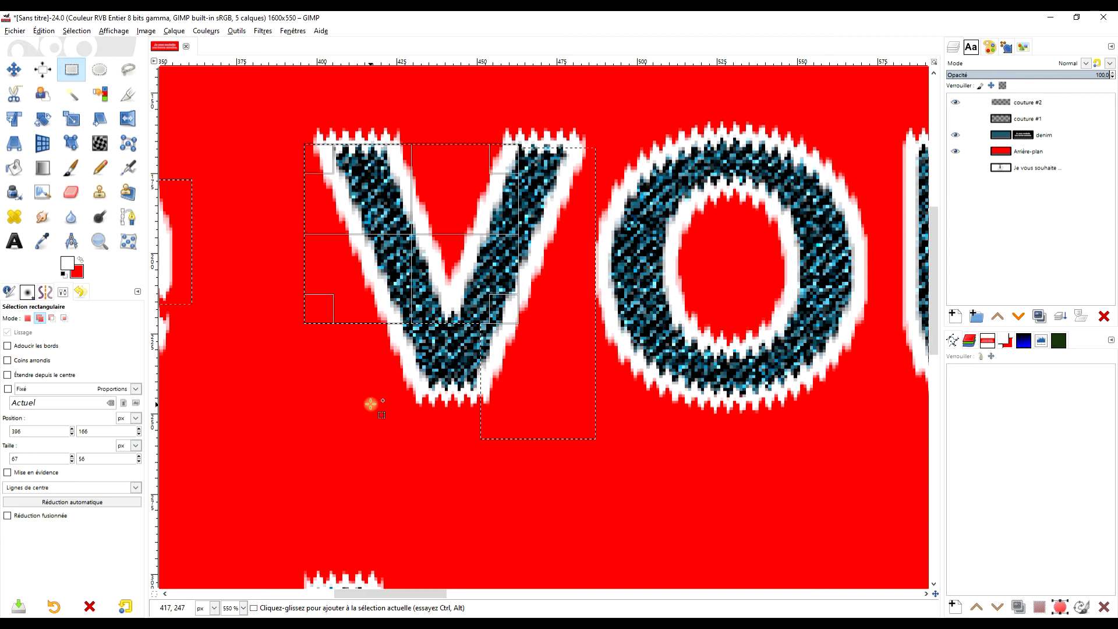
pyautogui.moveTo(336, 442); pyautogui.dragTo(425, 318)
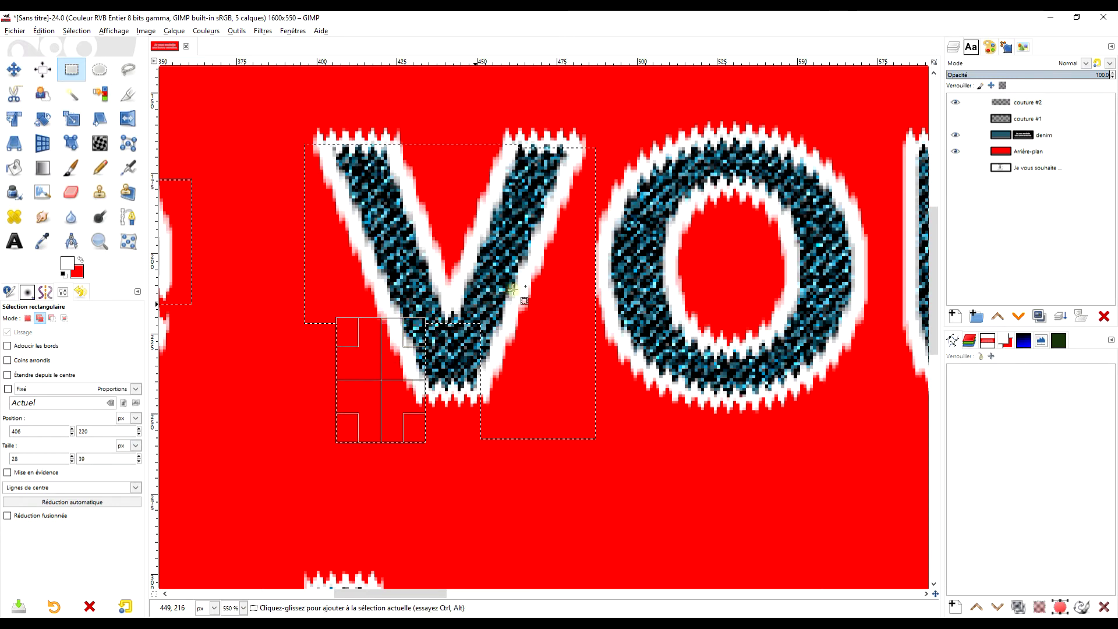
# Step: Add the steep side edges of the letters "ous" in "vous" to the selection
pyautogui.moveTo(668, 255); pyautogui.dragTo(560, 232)
pyautogui.moveTo(523, 173); pyautogui.dragTo(457, 344)
pyautogui.moveTo(711, 289); pyautogui.dragTo(471, 311)
pyautogui.moveTo(311, 214); pyautogui.dragTo(473, 309)
pyautogui.moveTo(546, 233); pyautogui.dragTo(374, 219)
pyautogui.moveTo(374, 122); pyautogui.dragTo(655, 294)
pyautogui.moveTo(622, 267); pyautogui.dragTo(664, 389)
pyautogui.moveTo(810, 259); pyautogui.dragTo(536, 262)
pyautogui.moveTo(908, 250); pyautogui.dragTo(459, 242)
pyautogui.moveTo(548, 114); pyautogui.dragTo(838, 275)
pyautogui.moveTo(788, 258); pyautogui.dragTo(847, 389)
# Step: Add the vertical side edges of the letters in "souhaite" to the selection, including the dot of the "i"
pyautogui.moveTo(920, 225); pyautogui.dragTo(456, 354)
pyautogui.moveTo(491, 301); pyautogui.dragTo(446, 546)
pyautogui.moveTo(451, 284); pyautogui.dragTo(400, 424)
pyautogui.moveTo(392, 152); pyautogui.dragTo(182, 170)
pyautogui.moveTo(413, 196); pyautogui.dragTo(574, 419)
pyautogui.moveTo(469, 170); pyautogui.dragTo(578, 206)
pyautogui.moveTo(554, 151); pyautogui.dragTo(524, 277)
pyautogui.moveTo(543, 175); pyautogui.dragTo(524, 277)
pyautogui.scroll(-3, 411, 199)
pyautogui.hscroll(3, 411, 200)
pyautogui.moveTo(417, 185); pyautogui.dragTo(443, 223)
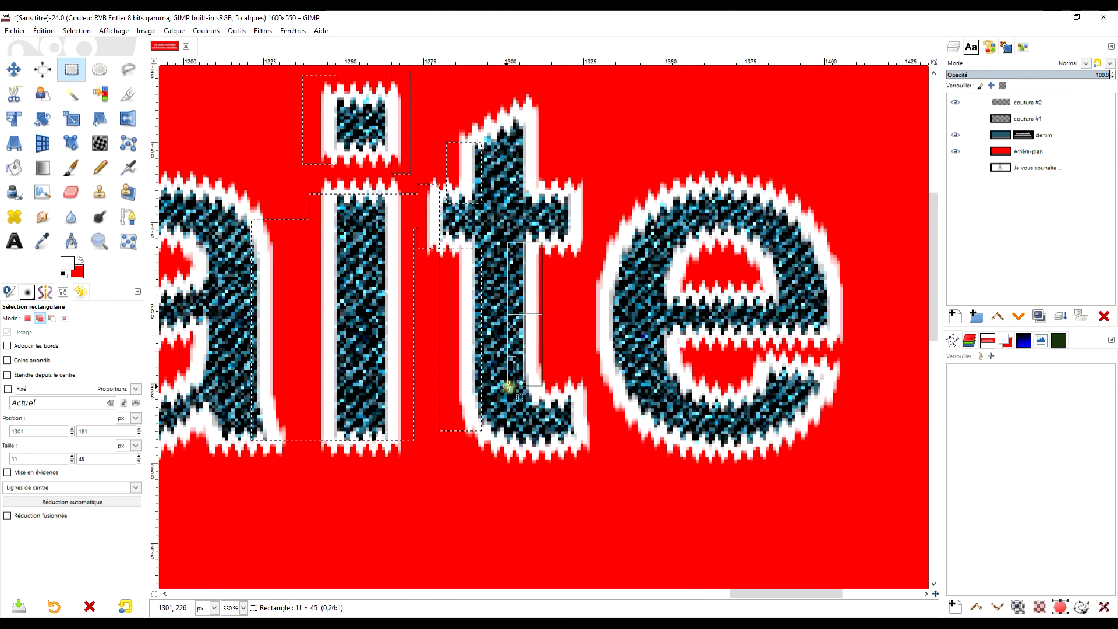
pyautogui.moveTo(545, 98); pyautogui.dragTo(520, 167)
pyautogui.hscroll(3, 524, 233)
pyautogui.moveTo(564, 156); pyautogui.dragTo(529, 306)
pyautogui.moveTo(621, 155); pyautogui.dragTo(564, 250)
# Step: Add the vertical side edges of the letters in "une" and of the "b" in "bonne" to the selection
pyautogui.scroll(-2, 616, 251)
pyautogui.hscroll(-10, 801, 307)
pyautogui.moveTo(664, 151); pyautogui.dragTo(693, 342)
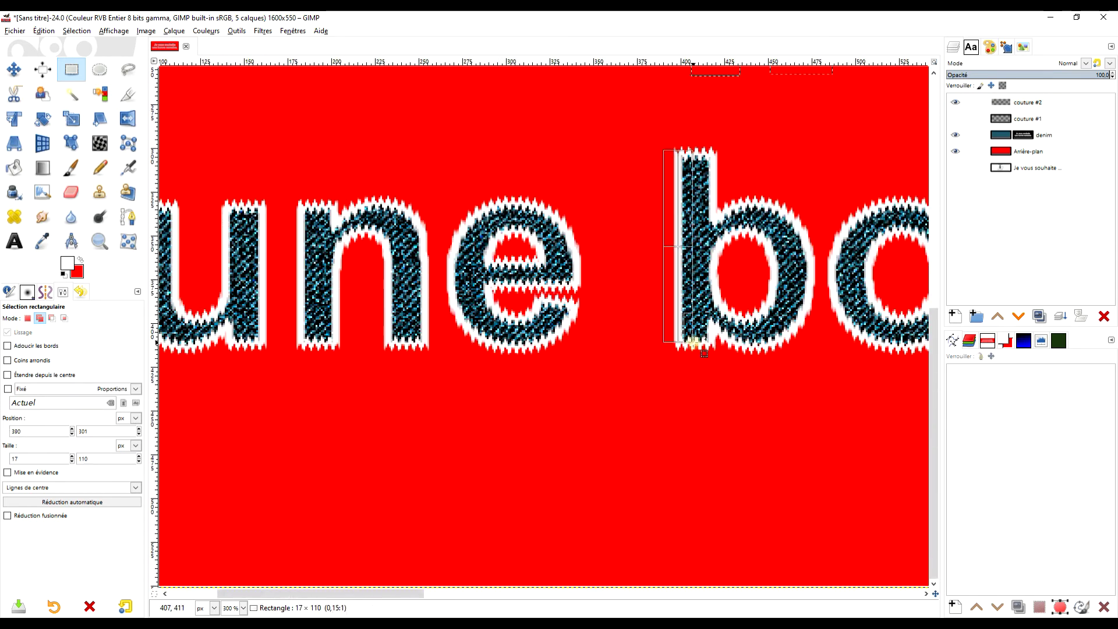
pyautogui.scroll(2, 693, 342)
pyautogui.moveTo(369, 180); pyautogui.dragTo(416, 407)
pyautogui.moveTo(455, 177); pyautogui.dragTo(407, 474)
pyautogui.moveTo(399, 133); pyautogui.dragTo(434, 415)
pyautogui.moveTo(476, 412); pyautogui.dragTo(594, 421)
pyautogui.moveTo(665, 119); pyautogui.dragTo(627, 380)
# Step: Add the vertical side edges of the remaining letters in "bonne" to the selection
pyautogui.hscroll(3, 596, 335)
pyautogui.hscroll(6, 597, 336)
pyautogui.moveTo(324, 289); pyautogui.dragTo(479, 371)
pyautogui.moveTo(554, 227); pyautogui.dragTo(504, 401)
pyautogui.moveTo(563, 201); pyautogui.dragTo(588, 469)
pyautogui.moveTo(669, 281); pyautogui.dragTo(636, 469)
pyautogui.hscroll(3, 637, 408)
pyautogui.moveTo(604, 217); pyautogui.dragTo(557, 534)
pyautogui.hscroll(3, 654, 408)
pyautogui.moveTo(508, 309); pyautogui.dragTo(472, 492)
pyautogui.moveTo(544, 236); pyautogui.dragTo(503, 480)
pyautogui.moveTo(606, 234); pyautogui.dragTo(566, 374)
# Step: Add the vertical side edges of the letters "sem" in "semaine" to the selection
pyautogui.hscroll(5, 799, 274)
pyautogui.moveTo(523, 301); pyautogui.dragTo(481, 400)
pyautogui.moveTo(272, 284); pyautogui.dragTo(303, 539)
pyautogui.moveTo(534, 312); pyautogui.dragTo(499, 421)
pyautogui.moveTo(507, 267); pyautogui.dragTo(473, 347)
pyautogui.moveTo(540, 249); pyautogui.dragTo(572, 543)
pyautogui.moveTo(649, 329); pyautogui.dragTo(611, 534)
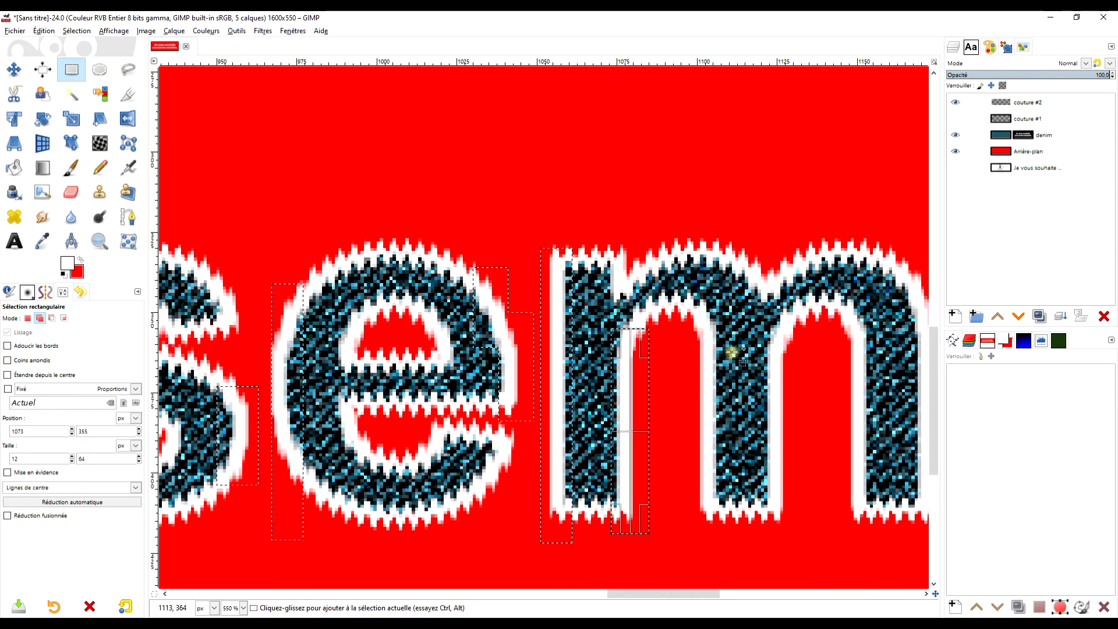
pyautogui.hscroll(5, 732, 352)
pyautogui.moveTo(577, 319); pyautogui.dragTo(474, 501)
# Step: Add the side edges of the letters "aine" and a rectangle of about 38 x 21 px across the final period to the selection
pyautogui.hscroll(4, 583, 349)
pyautogui.moveTo(609, 198); pyautogui.dragTo(565, 407)
pyautogui.moveTo(633, 158); pyautogui.dragTo(660, 418)
pyautogui.moveTo(741, 165); pyautogui.dragTo(697, 415)
pyautogui.moveTo(534, 225); pyautogui.dragTo(639, 282)
pyautogui.moveTo(529, 210); pyautogui.dragTo(563, 447)
pyautogui.hscroll(6, 563, 407)
pyautogui.moveTo(635, 299); pyautogui.dragTo(515, 363)
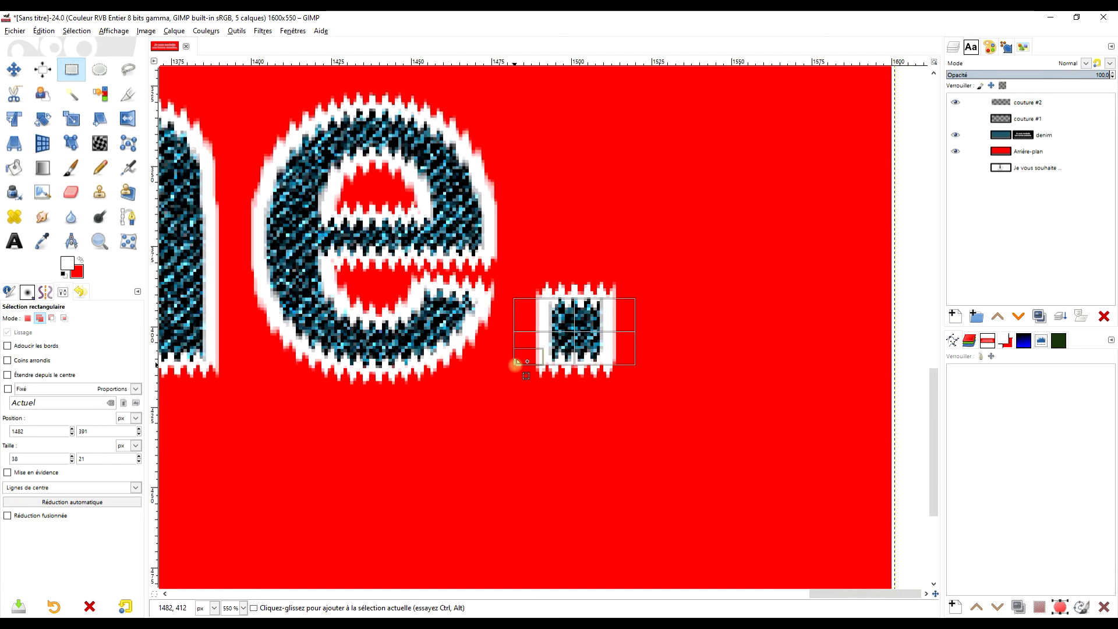
pyautogui.scroll(-8, 651, 326)
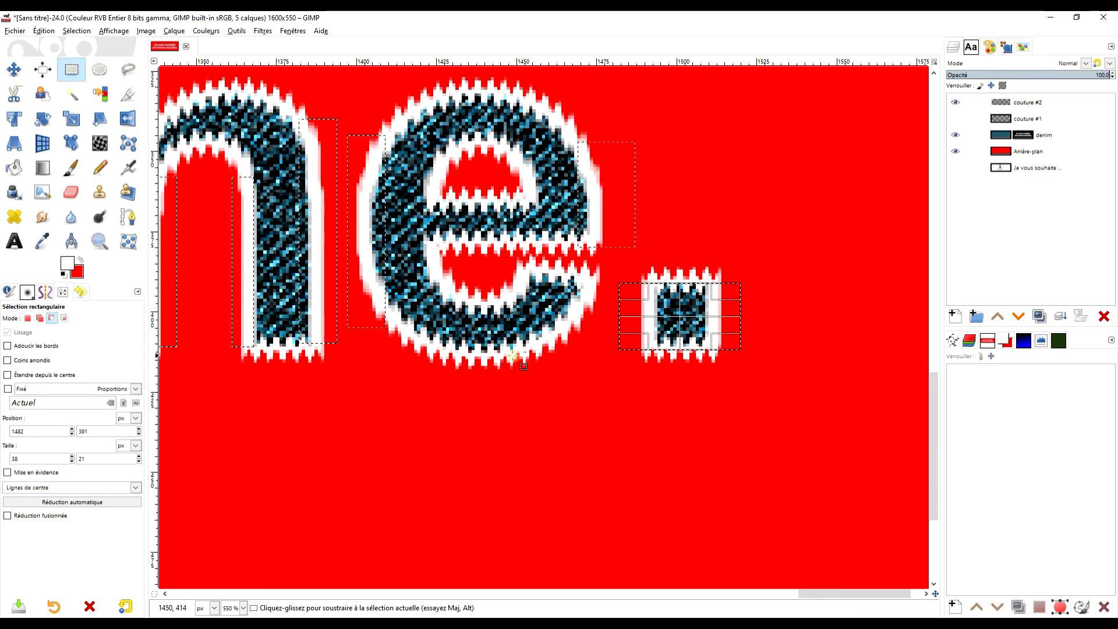
pyautogui.scroll(-1, 429, 295)
pyautogui.scroll(3, 416, 309)
pyautogui.scroll(-1, 425, 313)
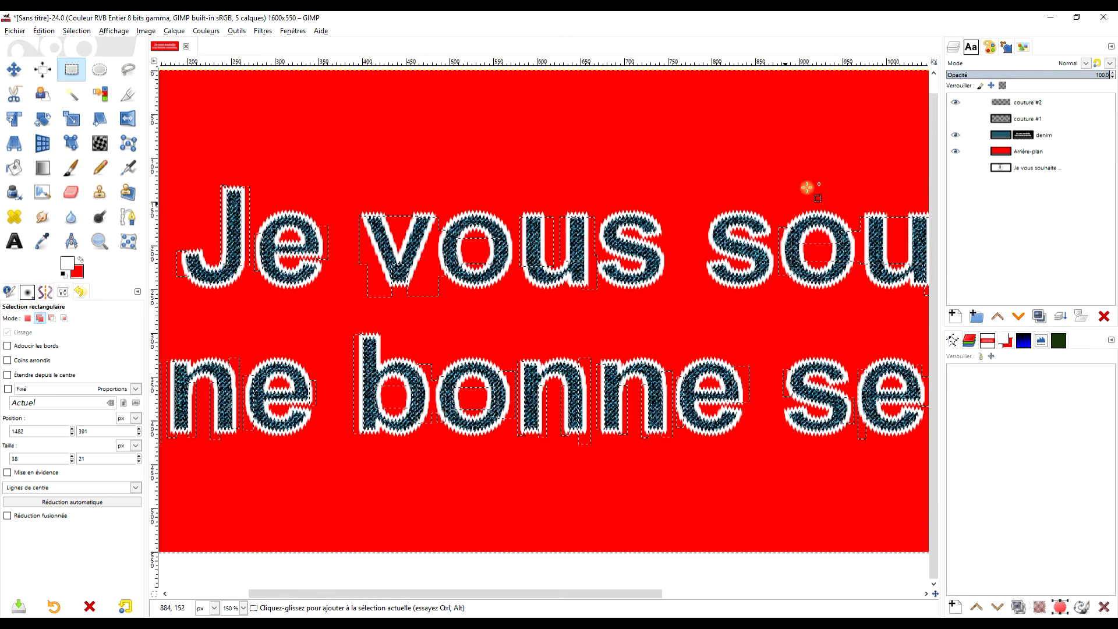
# Step: Make the couture #1 layer visible and active, and hide the couture #2 layer
pyautogui.click(1007, 108)
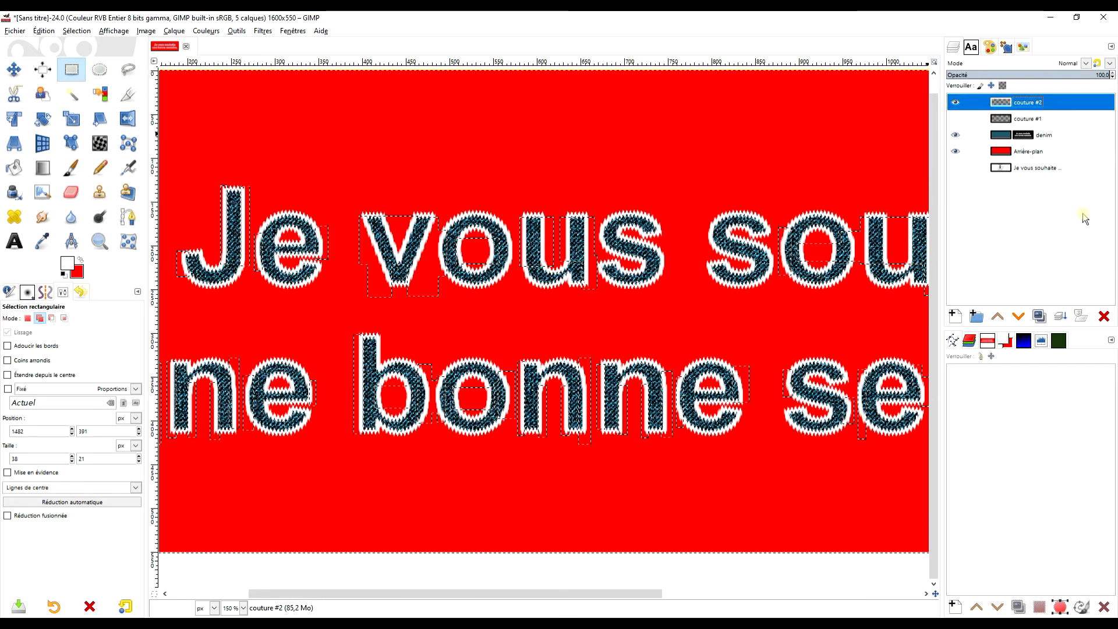
pyautogui.click(954, 118)
pyautogui.click(956, 103)
pyautogui.click(1006, 120)
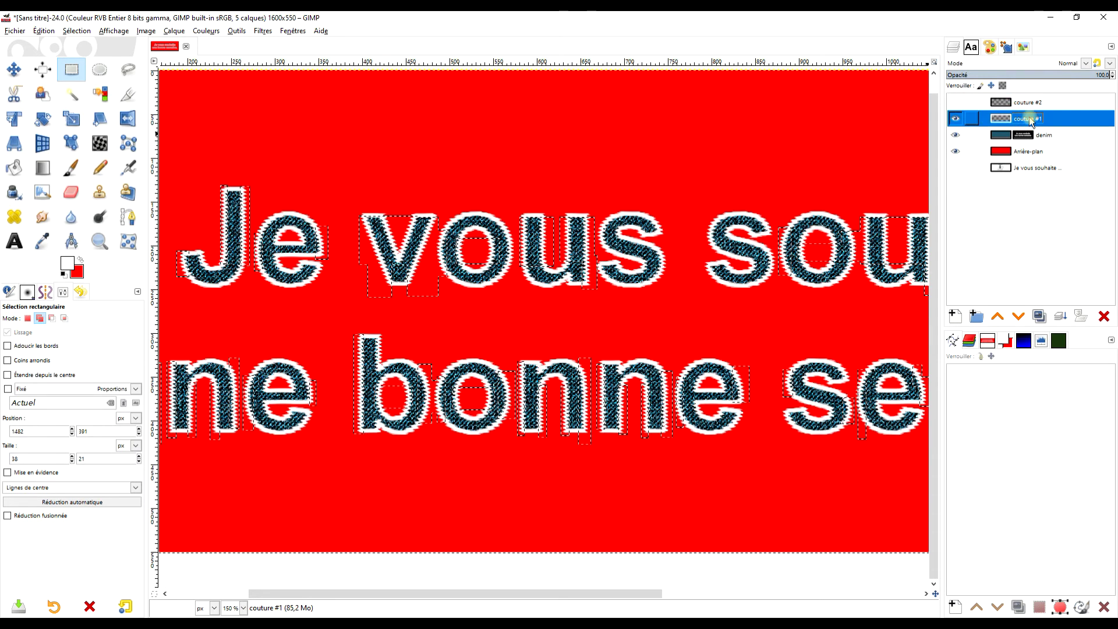
# Step: Add a layer mask initialized to Sélection to couture #1, and show the couture #2 layer again
pyautogui.rightClick(1007, 121)
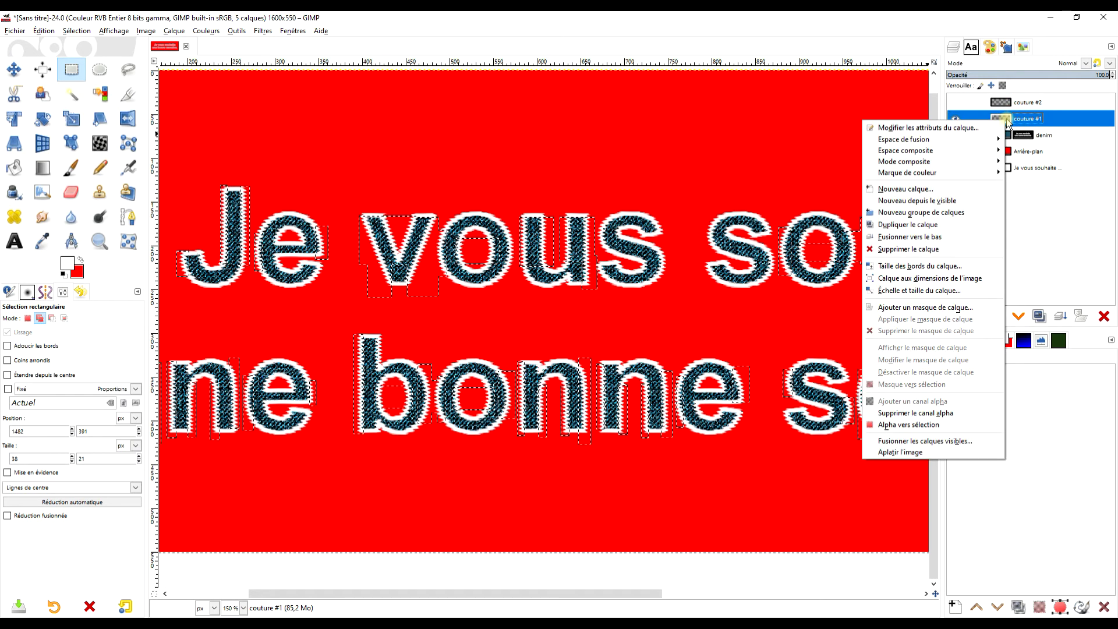
pyautogui.click(982, 307)
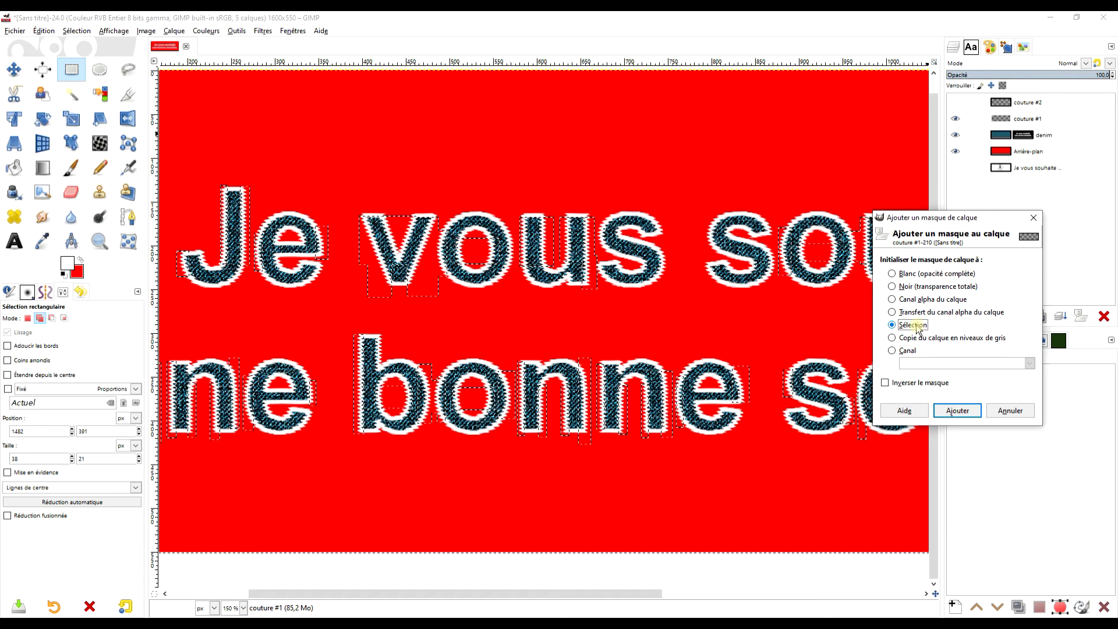
pyautogui.click(958, 410)
pyautogui.click(956, 103)
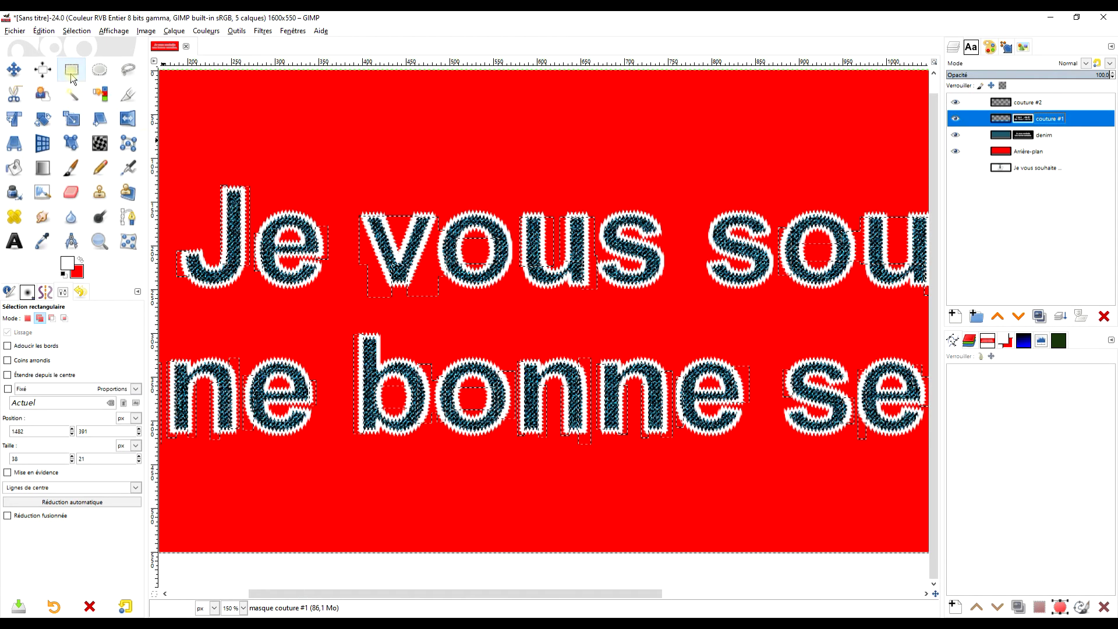
# Step: Switch the rectangular selection to replace mode and clear the current selection
pyautogui.click(553, 169)
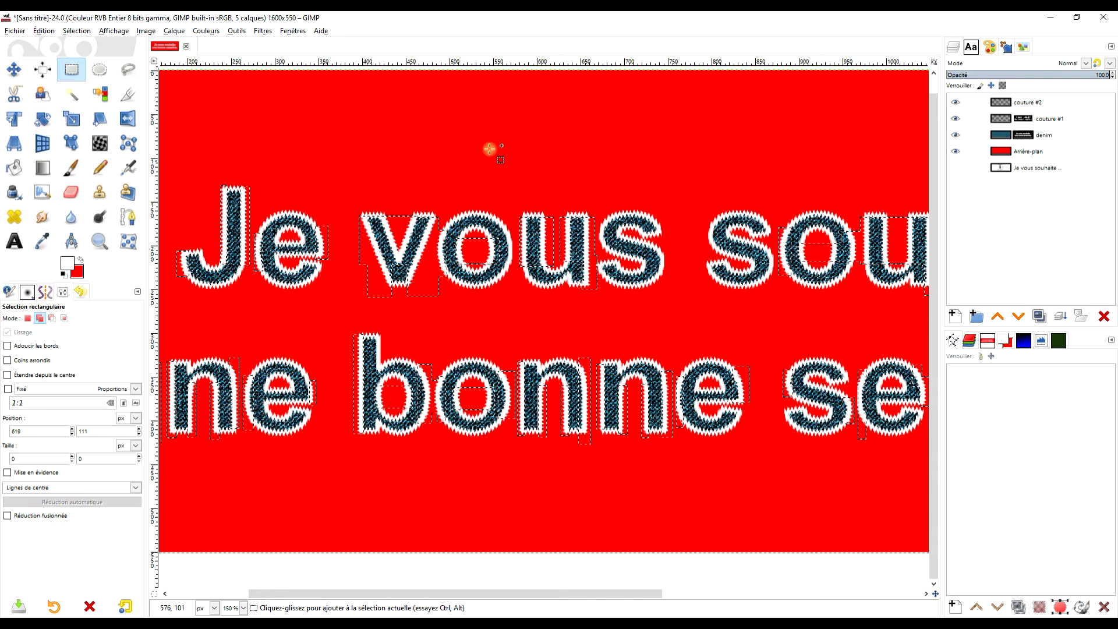
pyautogui.click(27, 319)
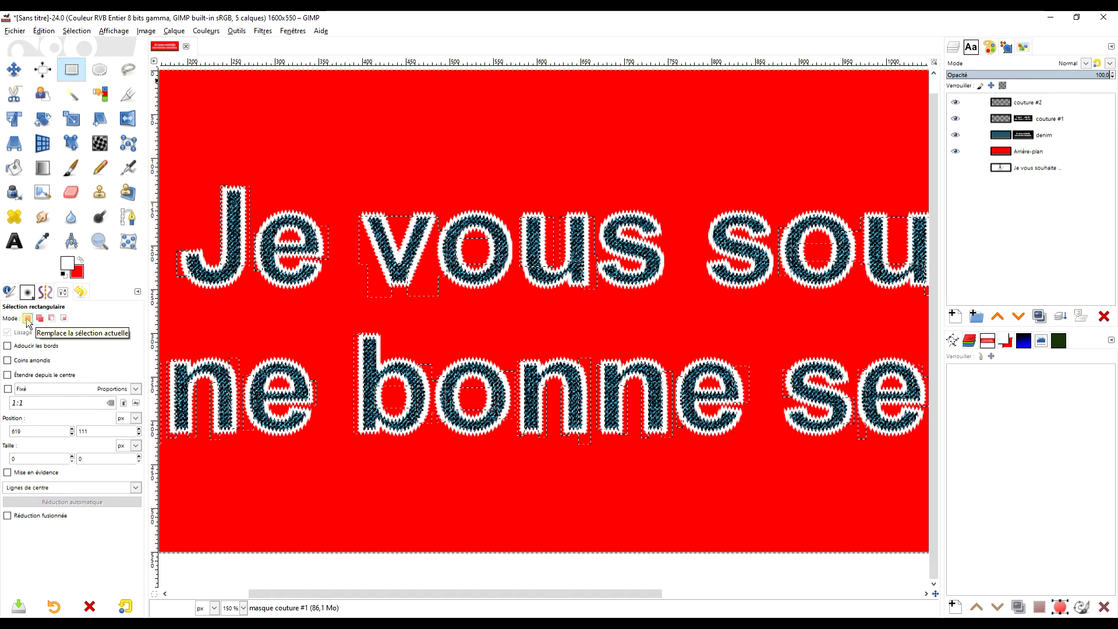
pyautogui.click(272, 133)
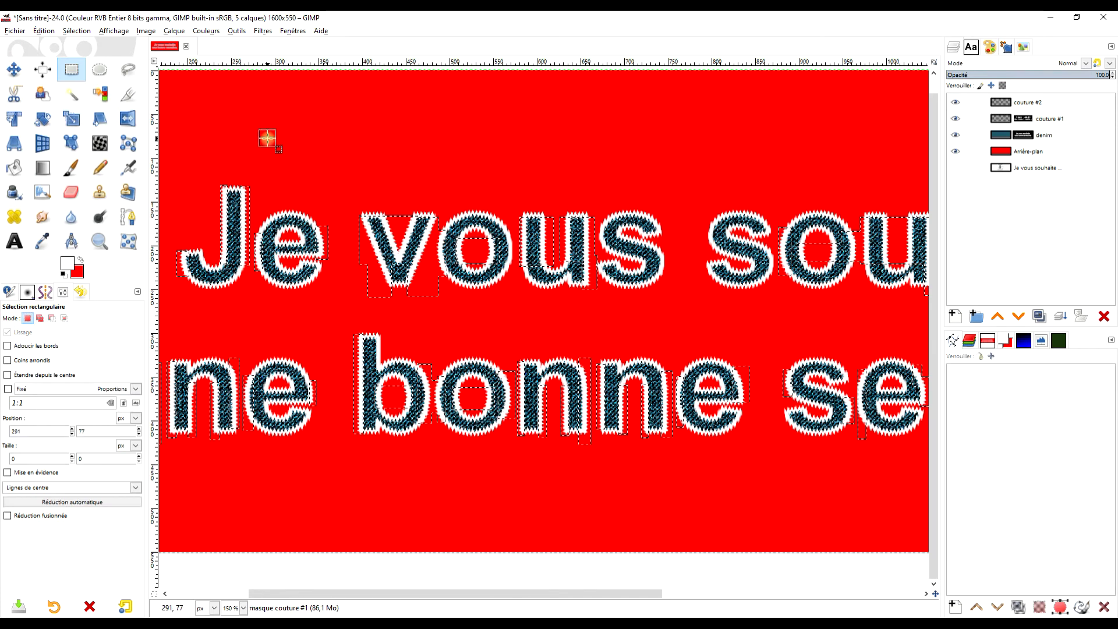
pyautogui.click(68, 32)
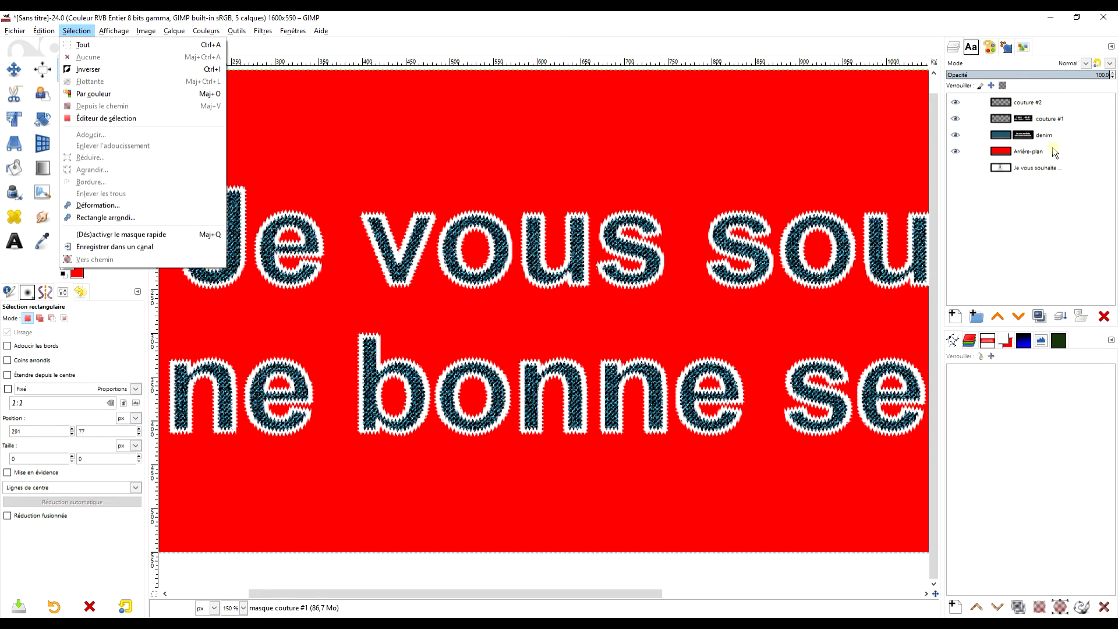
# Step: Add a layer mask initialized to Blanc (opacité complète) to the couture #2 layer
pyautogui.click(1030, 106)
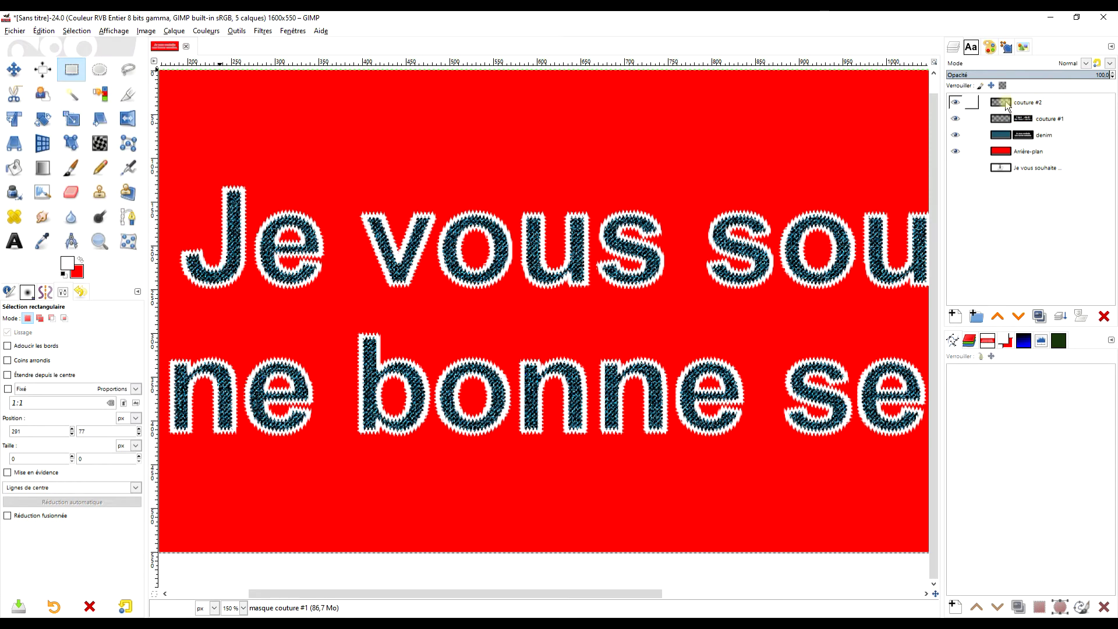
pyautogui.rightClick(1007, 107)
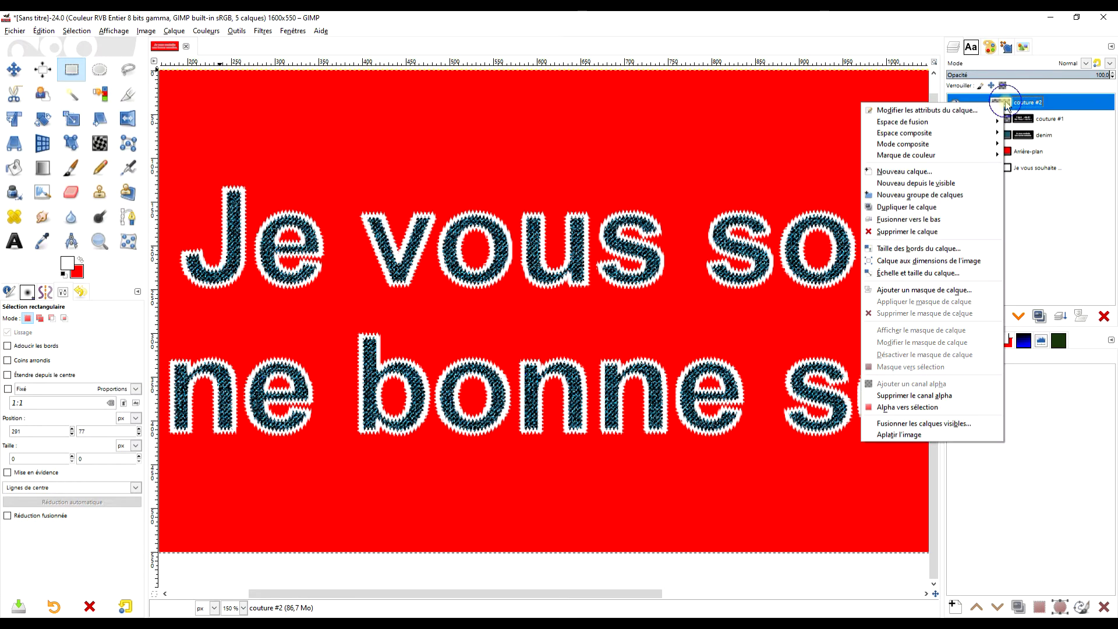
pyautogui.click(946, 290)
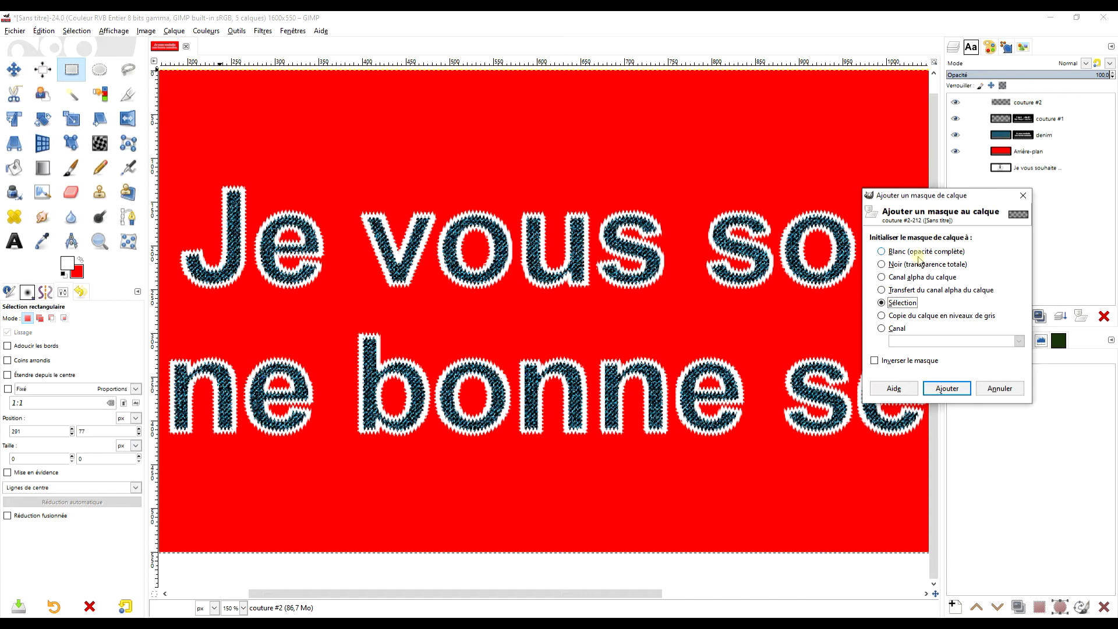
pyautogui.click(947, 388)
# Step: Copy the couture #1 layer mask, paste it into the couture #2 mask and anchor the floating selection
pyautogui.click(1025, 119)
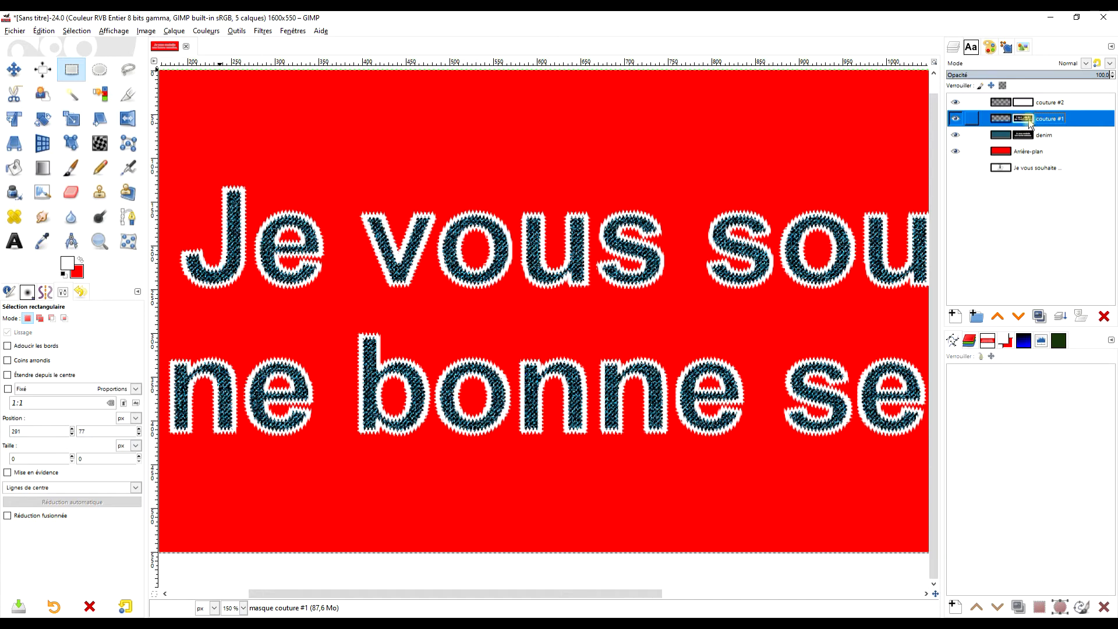
pyautogui.hotkey('ctrl', 'c')
pyautogui.click(1024, 105)
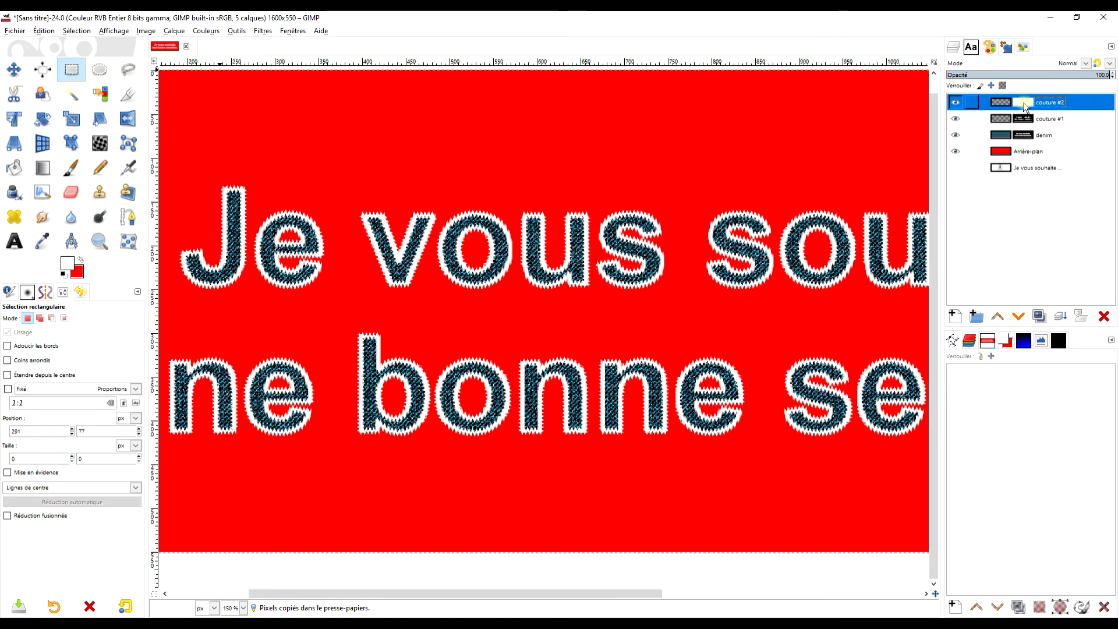
pyautogui.hotkey('ctrl', 'v')
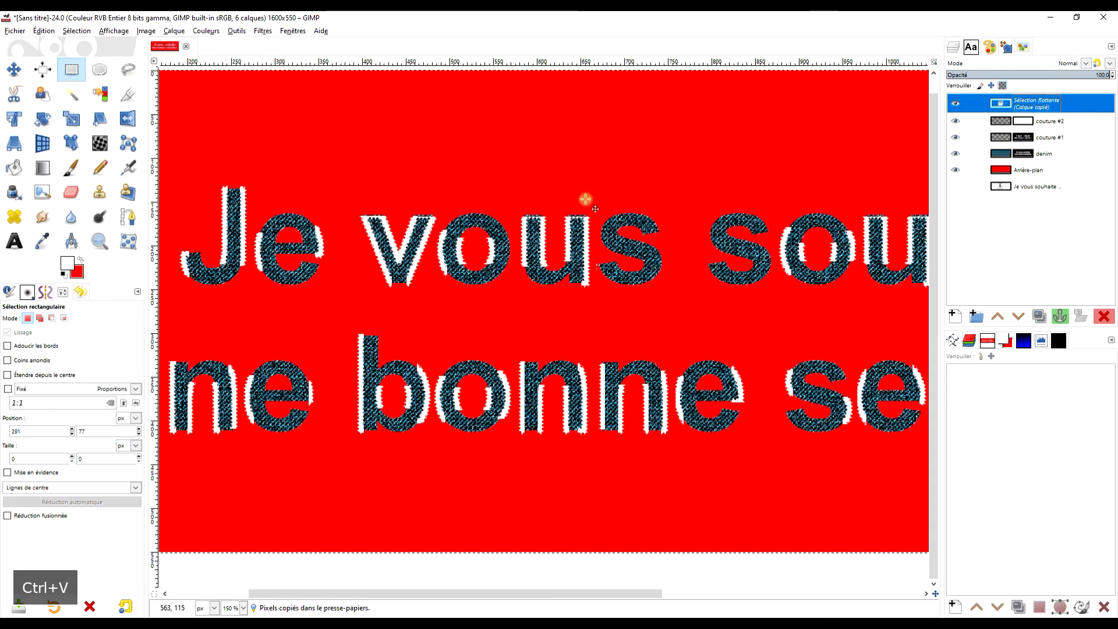
pyautogui.click(1060, 316)
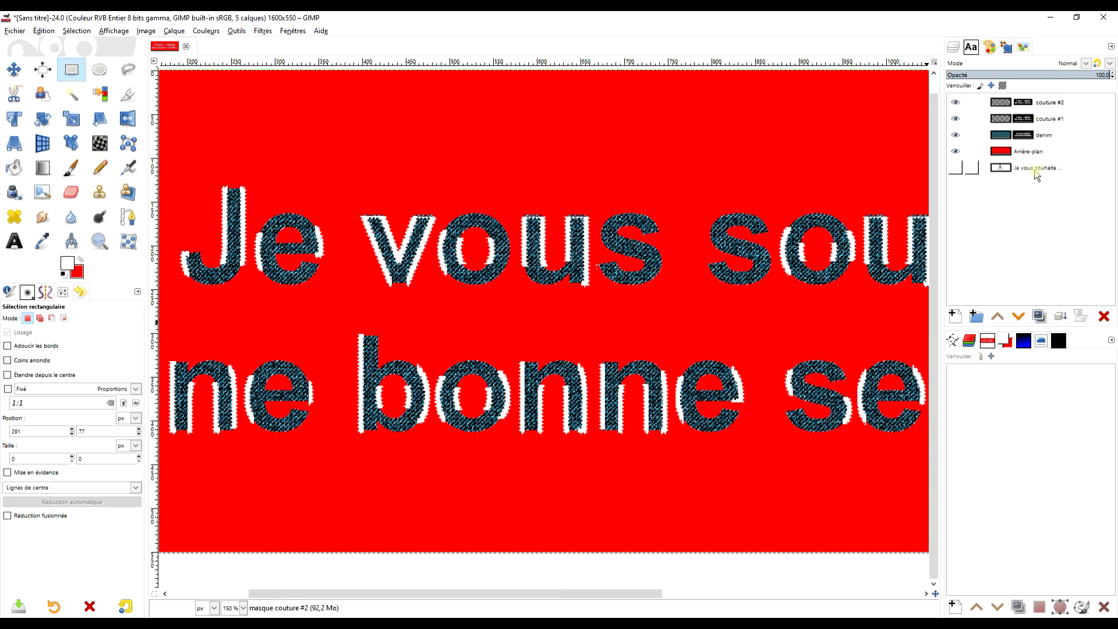
# Step: Invert the colours of the couture #2 layer mask and examine the stitching around the letters
pyautogui.click(1026, 103)
pyautogui.click(205, 31)
pyautogui.moveTo(208, 35)
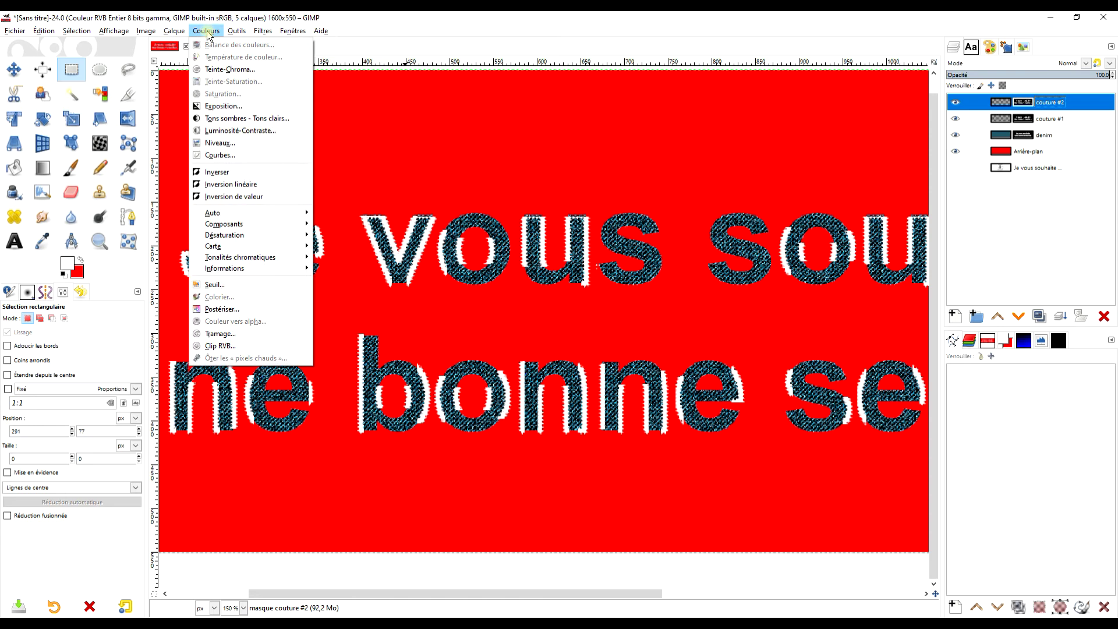
pyautogui.click(237, 171)
pyautogui.moveTo(765, 263); pyautogui.dragTo(786, 220)
pyautogui.scroll(3, 179, 205)
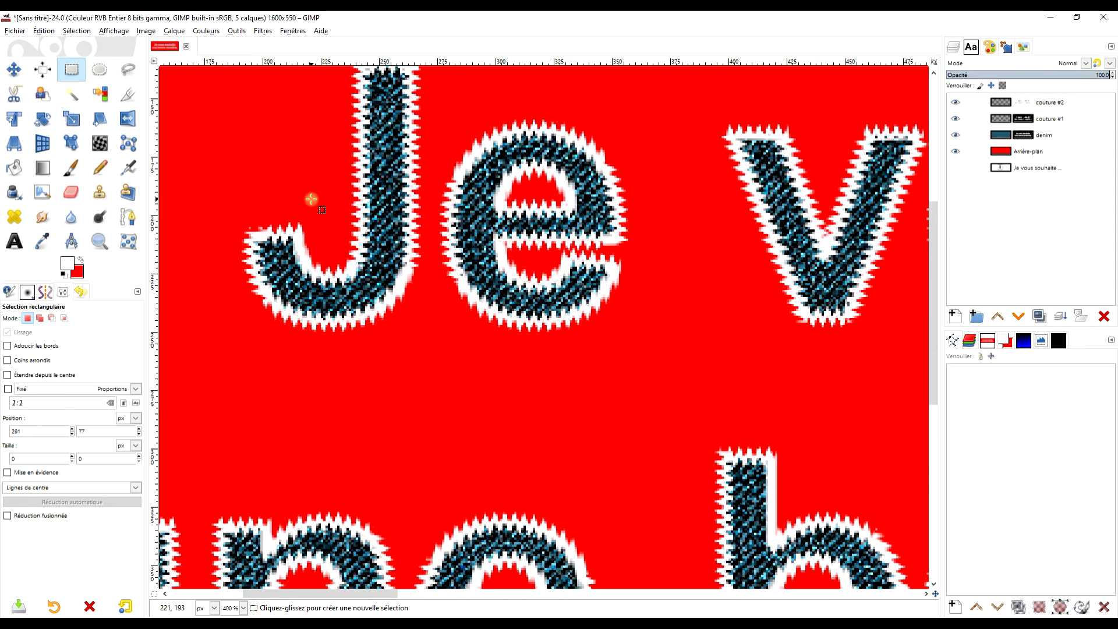
pyautogui.scroll(-2, 312, 199)
pyautogui.scroll(-1, 311, 200)
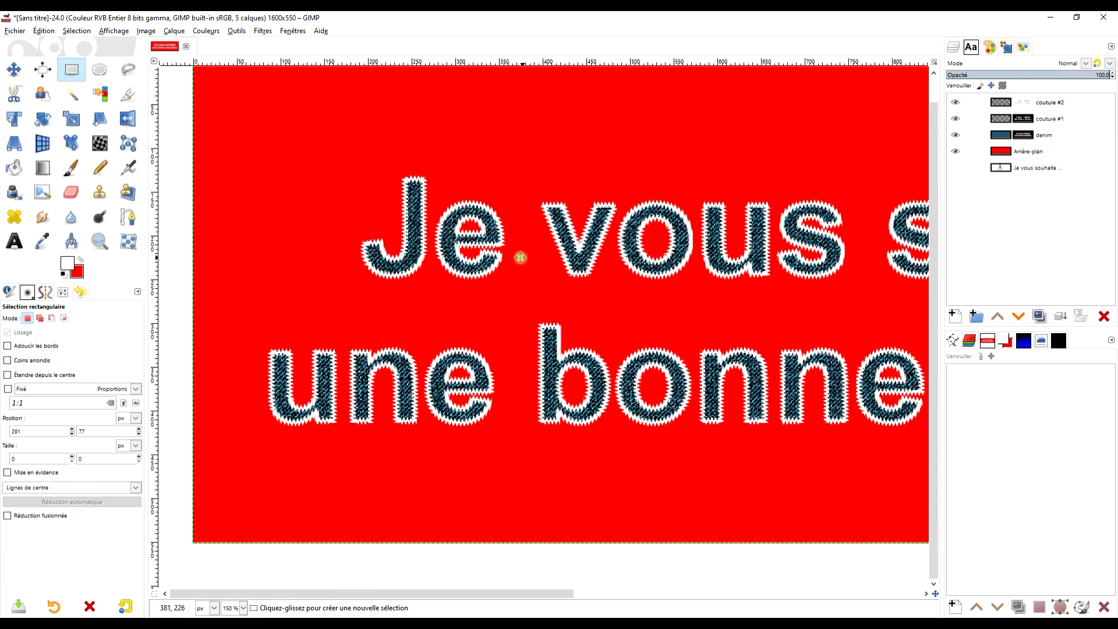
pyautogui.scroll(2, 412, 352)
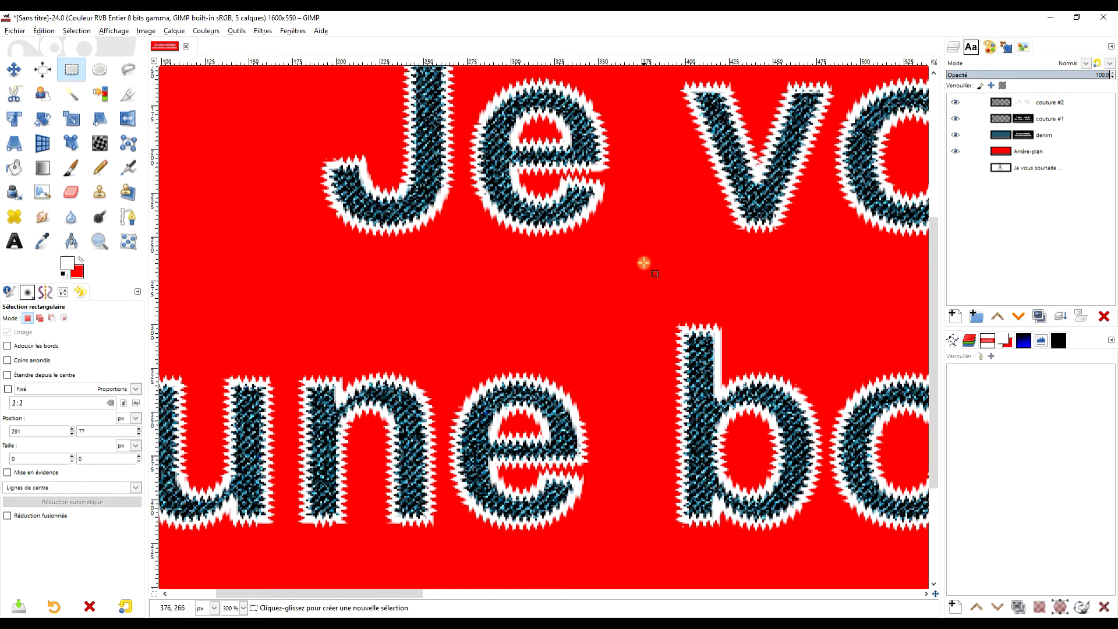
pyautogui.scroll(-1, 644, 262)
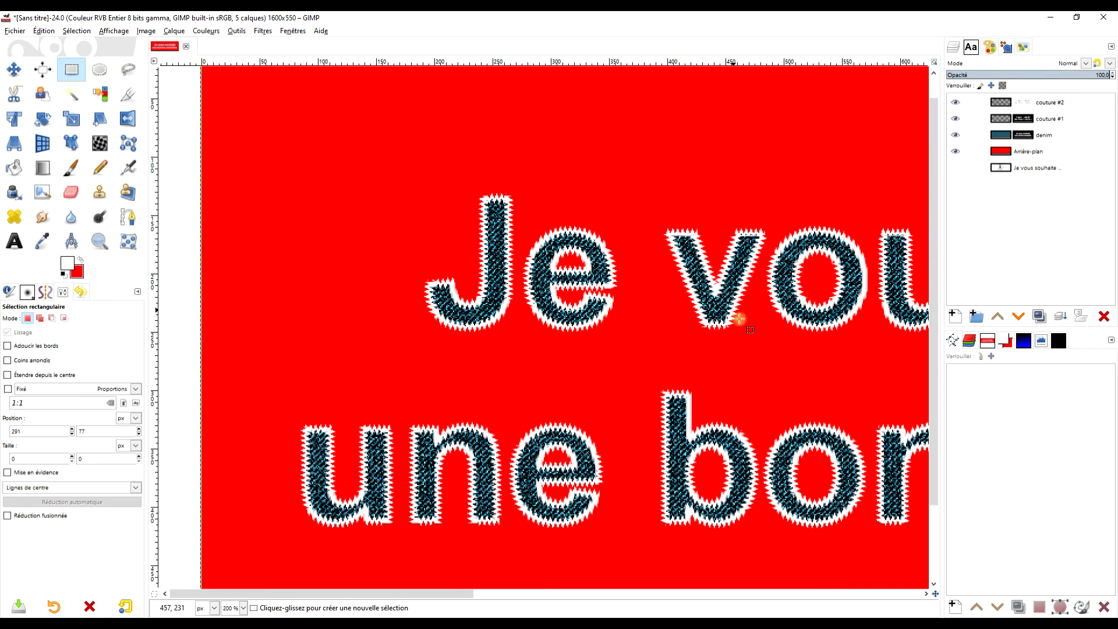
# Step: Apply the Tisser filter with its default settings to the Arrière-plan layer
pyautogui.click(1026, 153)
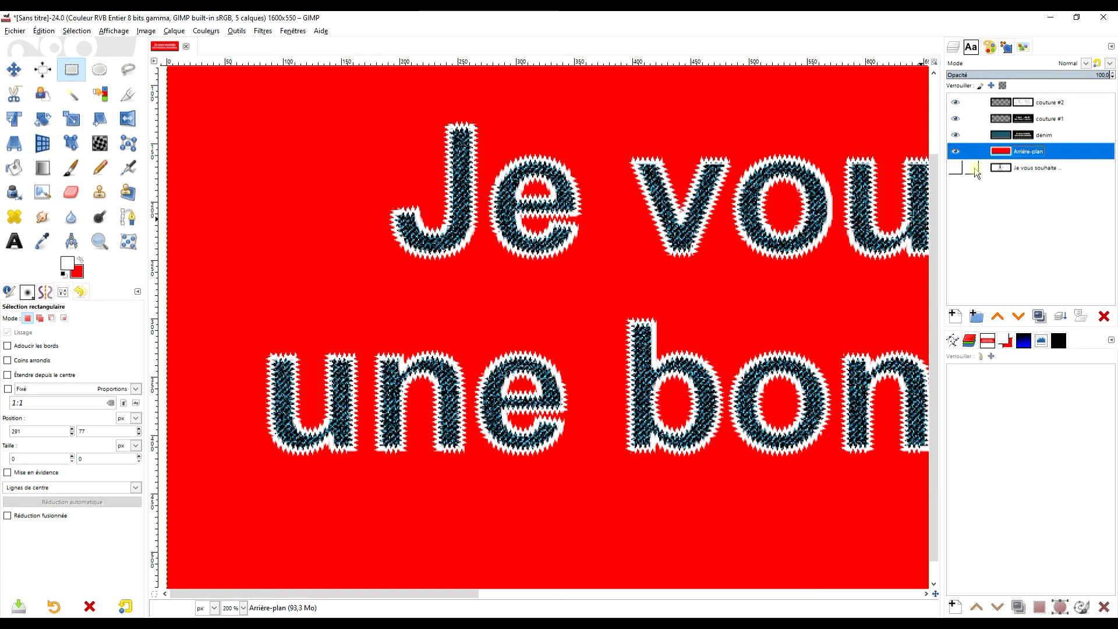
pyautogui.click(263, 31)
pyautogui.moveTo(337, 194)
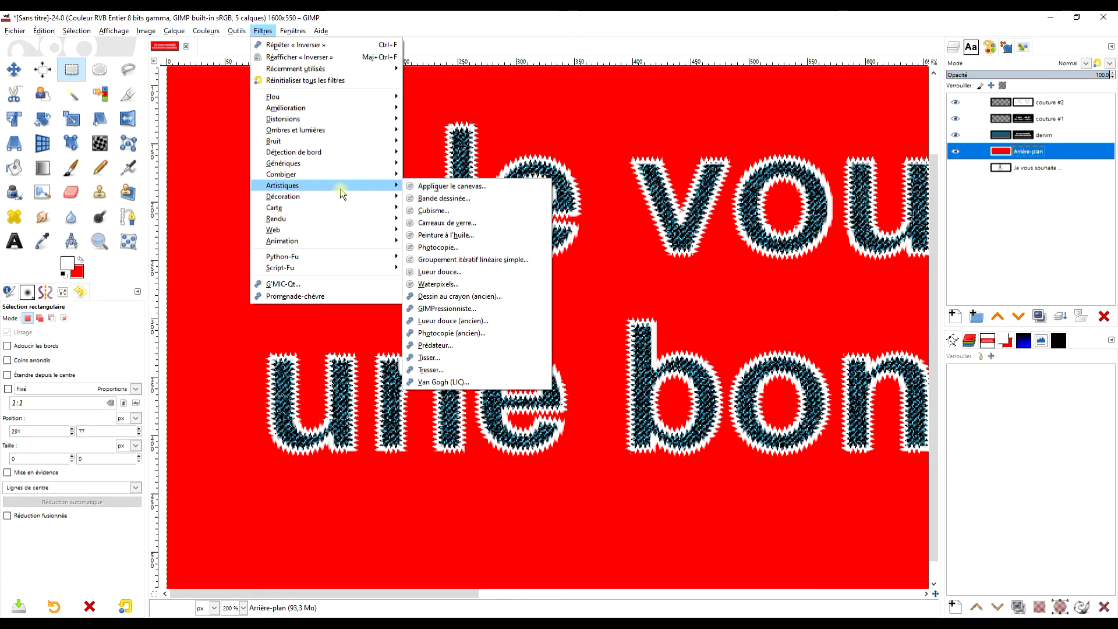
pyautogui.click(427, 357)
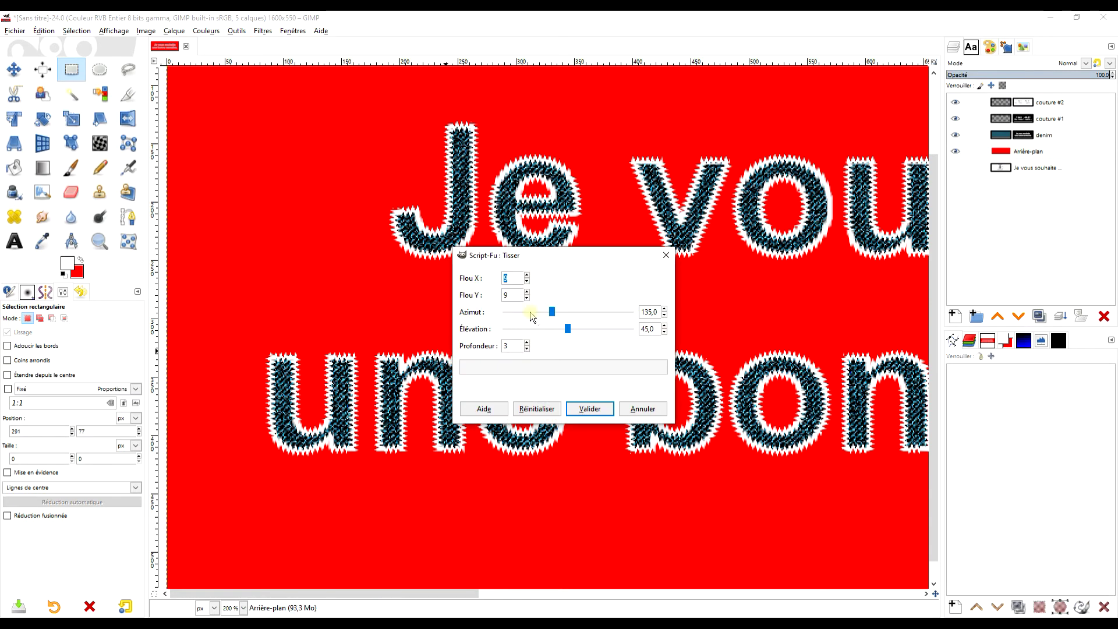
pyautogui.click(536, 409)
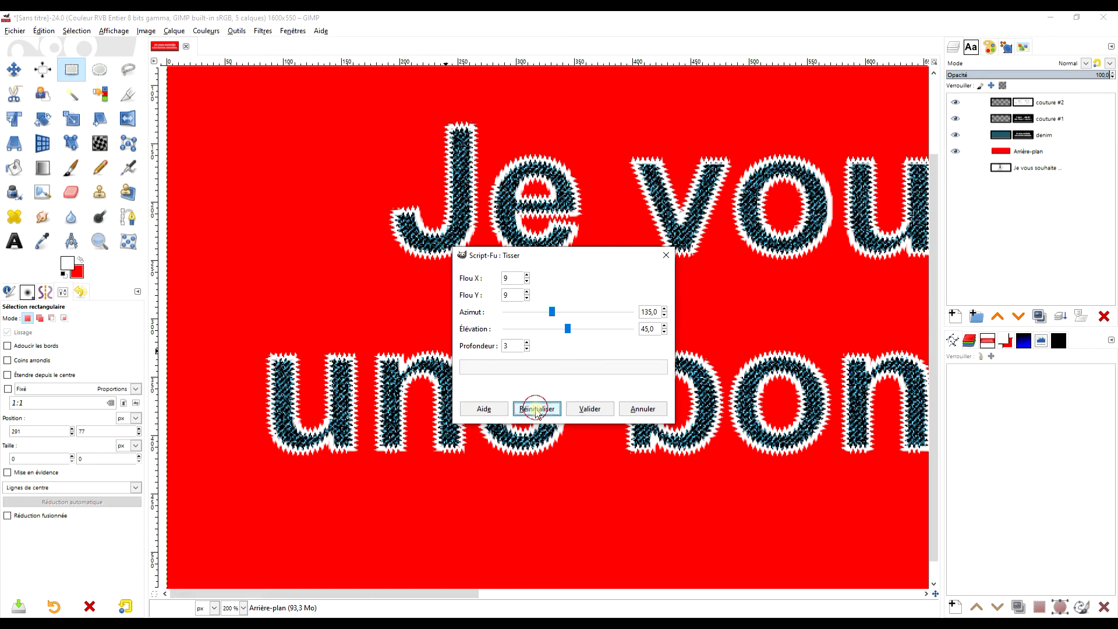
pyautogui.click(587, 410)
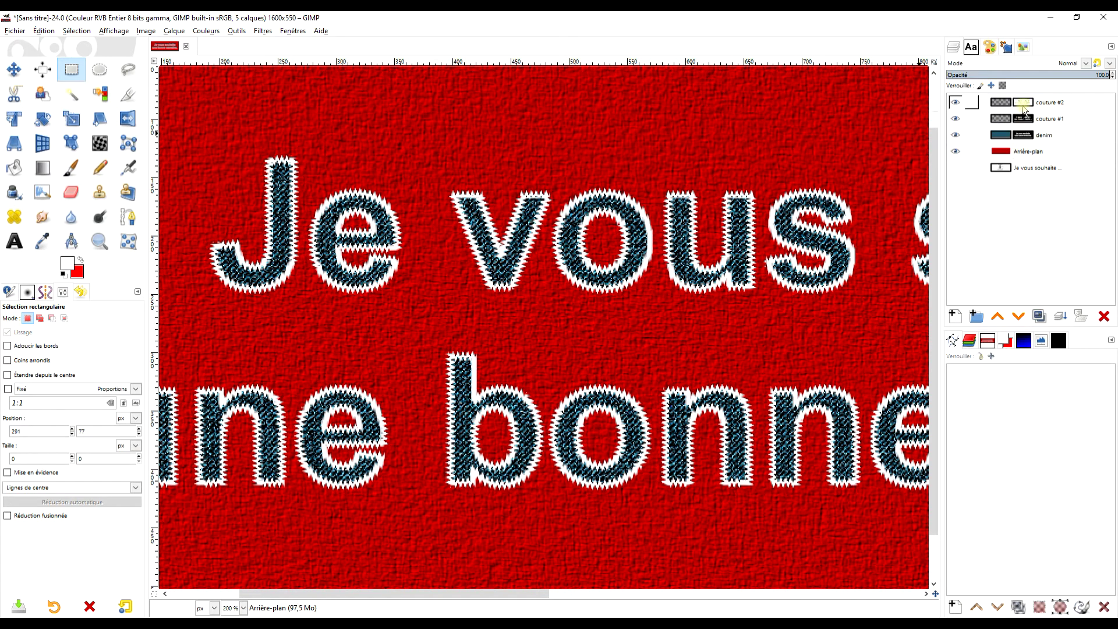
# Step: Activate the couture #2 layer mask and choose the Paintbrush with default black foreground and white background for retouching the "u" of "vous"
pyautogui.click(1023, 105)
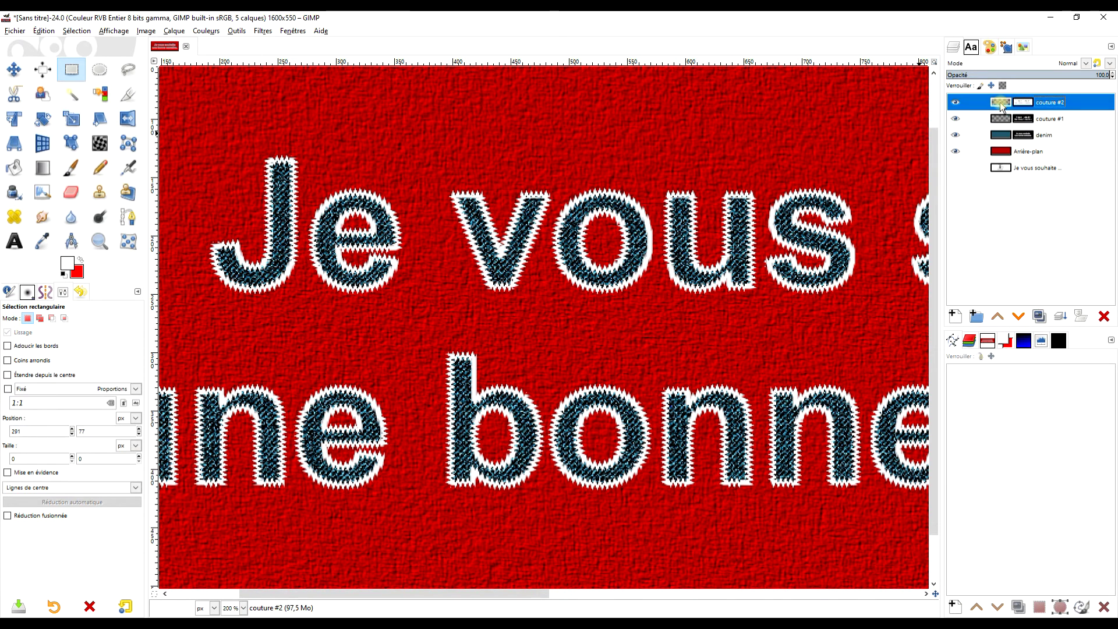
pyautogui.moveTo(709, 290); pyautogui.dragTo(574, 297)
pyautogui.scroll(5, 668, 271)
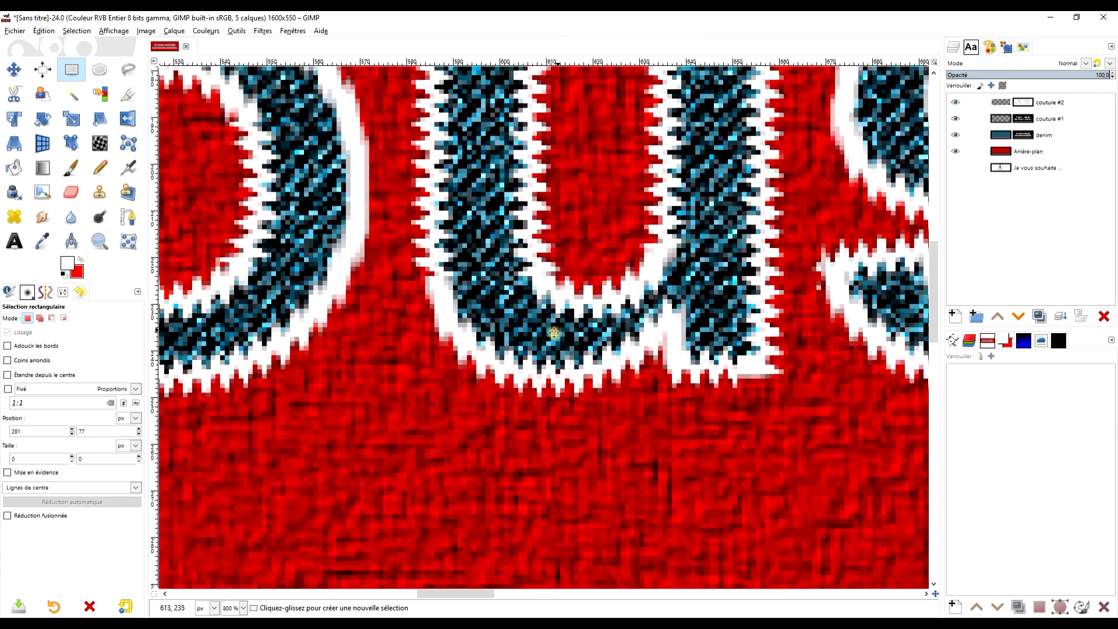
pyautogui.moveTo(554, 332); pyautogui.dragTo(531, 340)
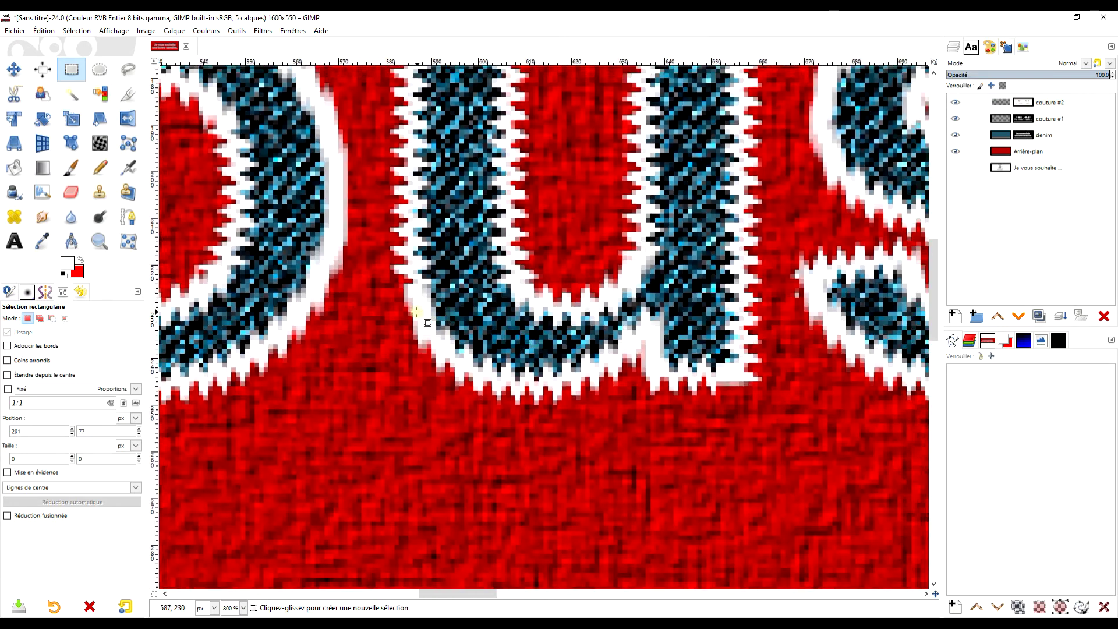
pyautogui.click(1029, 107)
pyautogui.click(954, 103)
pyautogui.click(954, 103)
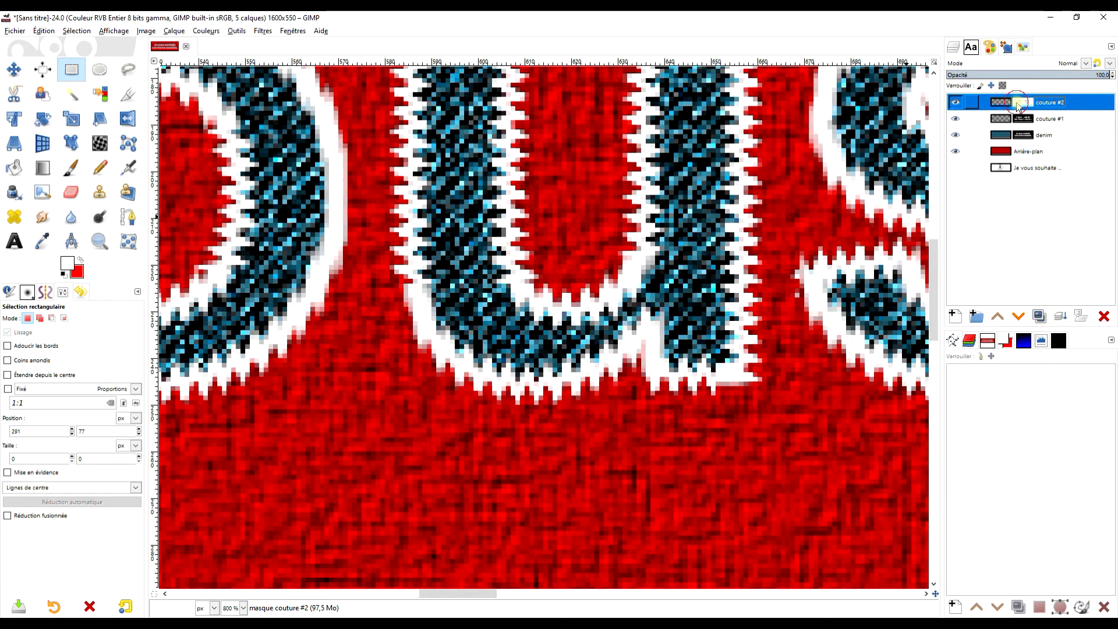
pyautogui.click(81, 170)
pyautogui.click(63, 276)
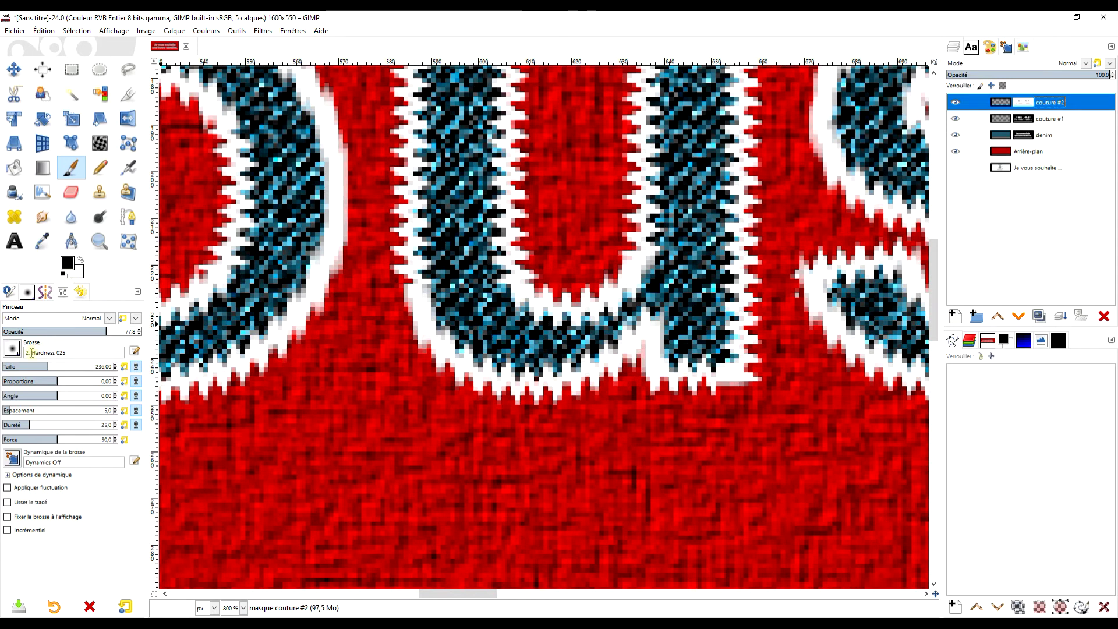
# Step: Set the brush opacity to 100 and size to 128, and lock the brush to the view (Fixer la brosse à l'affichage)
pyautogui.click(54, 365)
pyautogui.moveTo(121, 329); pyautogui.dragTo(214, 324)
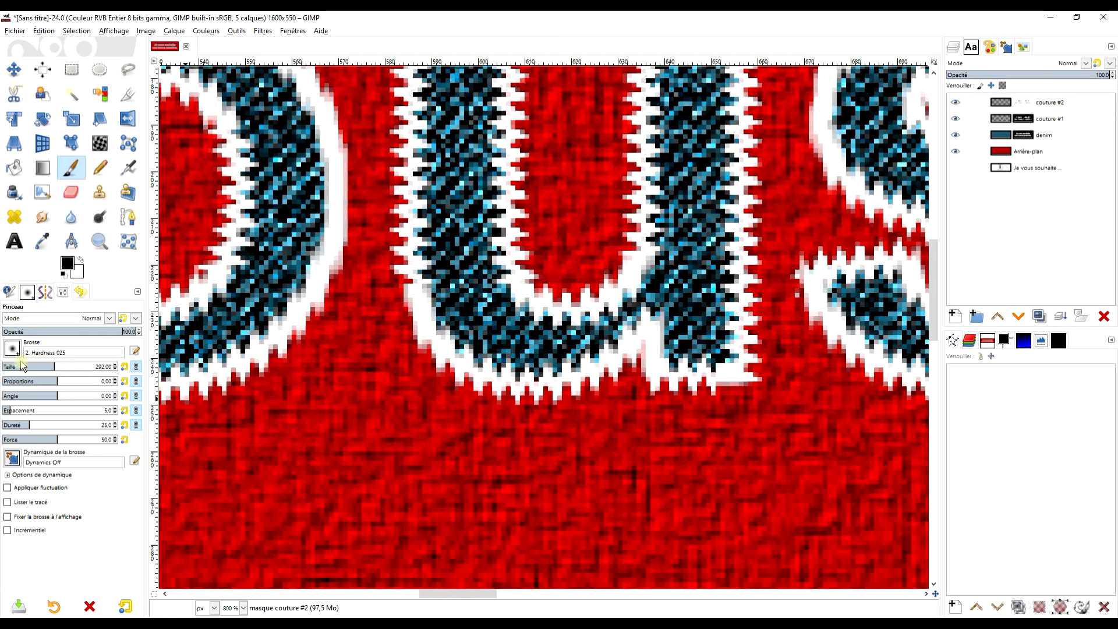
pyautogui.moveTo(45, 366); pyautogui.dragTo(13, 367)
pyautogui.click(40, 517)
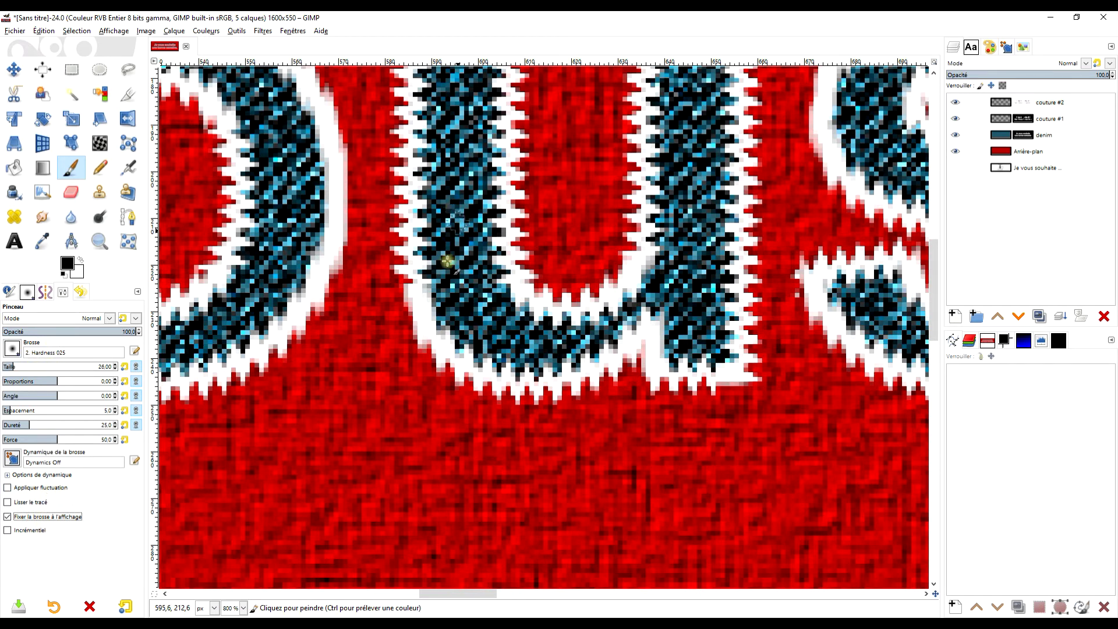
pyautogui.moveTo(24, 369); pyautogui.dragTo(33, 367)
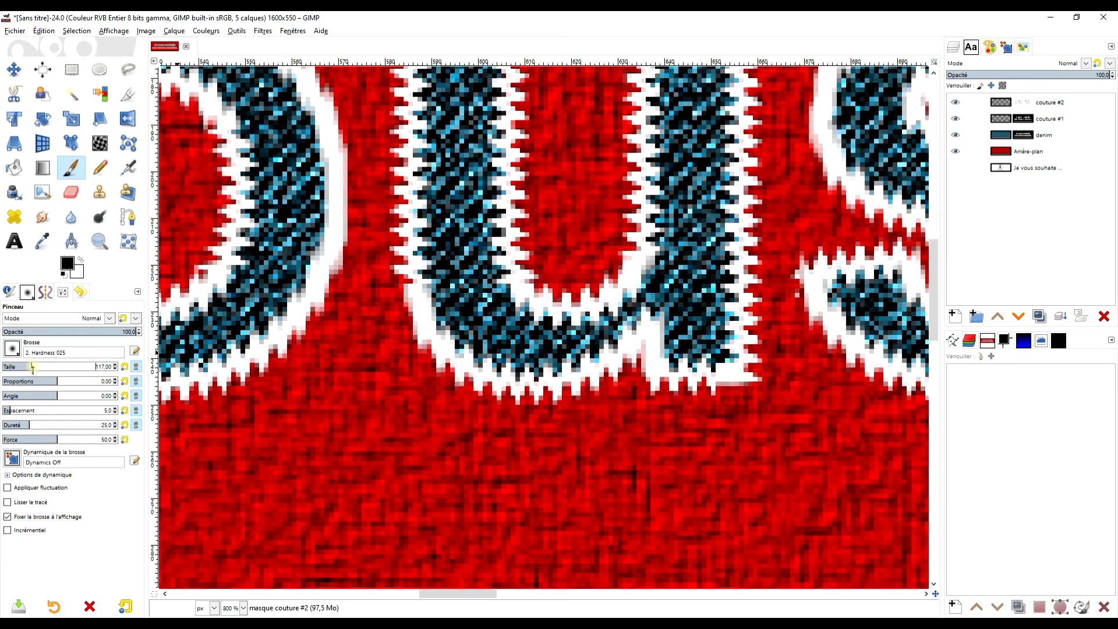
# Step: Paint the lower-left curve of the "u" in "vous" black on the couture #2 mask and white on the couture #1 mask
pyautogui.moveTo(396, 305)
pyautogui.mouseDown()
pyautogui.moveTo(434, 361)
pyautogui.moveTo(420, 369)
pyautogui.moveTo(436, 345)
pyautogui.moveTo(418, 305)
pyautogui.moveTo(429, 352)
pyautogui.moveTo(412, 346)
pyautogui.mouseUp()
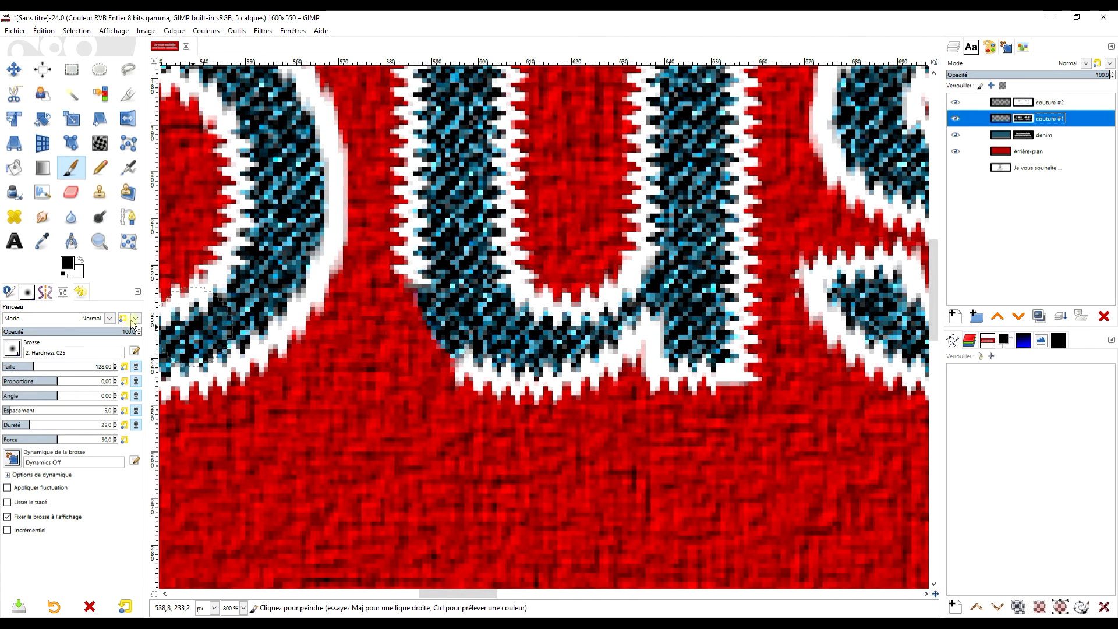
pyautogui.click(81, 261)
pyautogui.moveTo(460, 351)
pyautogui.mouseDown()
pyautogui.moveTo(413, 301)
pyautogui.moveTo(436, 353)
pyautogui.moveTo(421, 329)
pyautogui.moveTo(433, 326)
pyautogui.mouseUp()
# Step: Hide the couture #1 layer and paint black on the couture #2 mask along the right outer edge of the "o" in "vous"
pyautogui.scroll(-2, 458, 335)
pyautogui.moveTo(558, 366); pyautogui.dragTo(468, 367)
pyautogui.moveTo(622, 291); pyautogui.dragTo(412, 325)
pyautogui.moveTo(693, 335); pyautogui.dragTo(526, 309)
pyautogui.moveTo(729, 335); pyautogui.dragTo(705, 306)
pyautogui.moveTo(294, 362); pyautogui.dragTo(491, 371)
pyautogui.scroll(2, 593, 215)
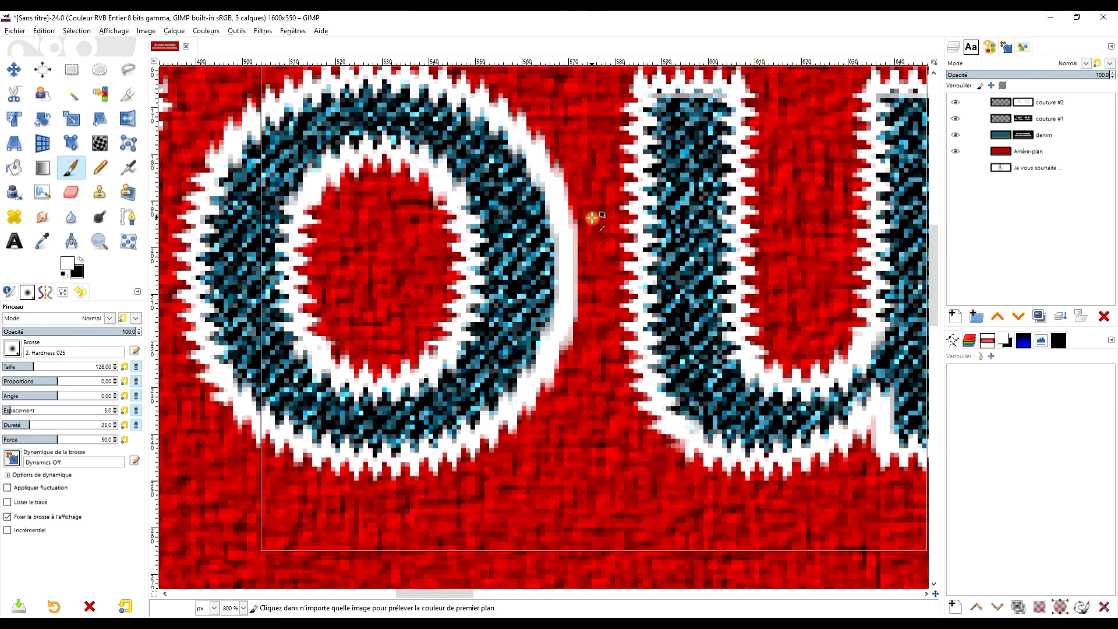
pyautogui.click(1023, 103)
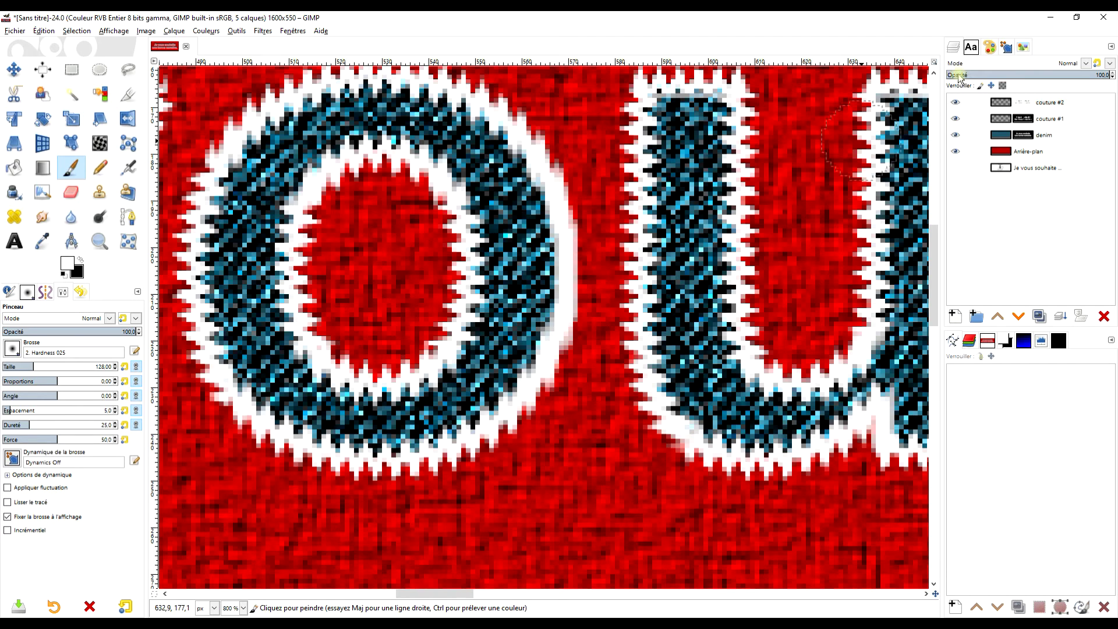
pyautogui.click(955, 119)
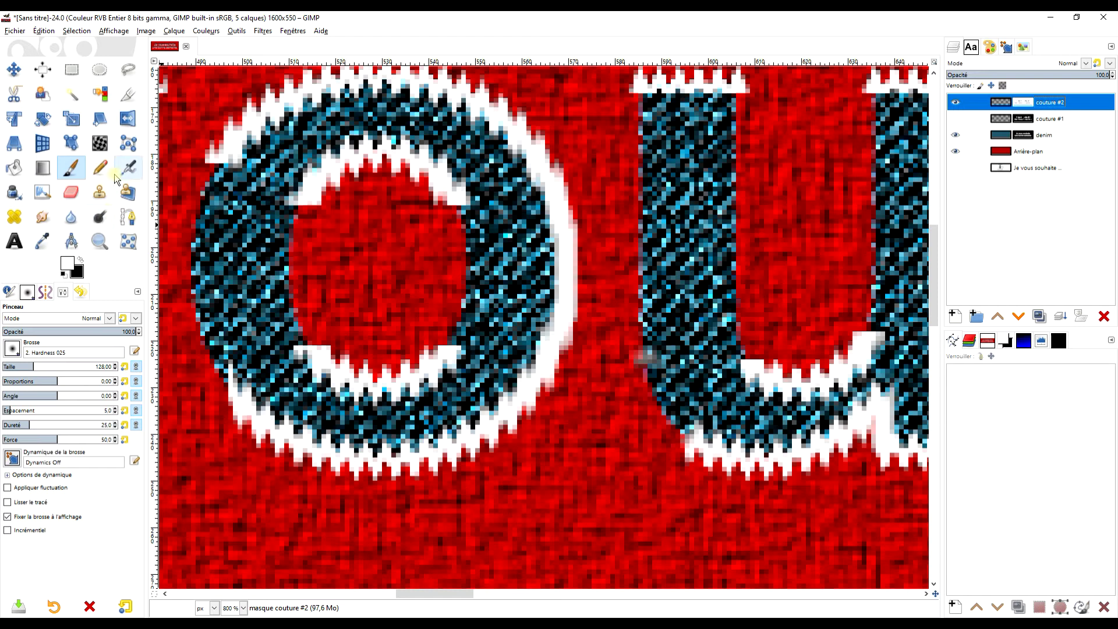
pyautogui.press('x')
pyautogui.moveTo(568, 314)
pyautogui.mouseDown()
pyautogui.moveTo(561, 194)
pyautogui.moveTo(535, 146)
pyautogui.mouseUp()
pyautogui.moveTo(571, 268)
pyautogui.mouseDown()
pyautogui.moveTo(571, 321)
pyautogui.moveTo(539, 374)
pyautogui.mouseUp()
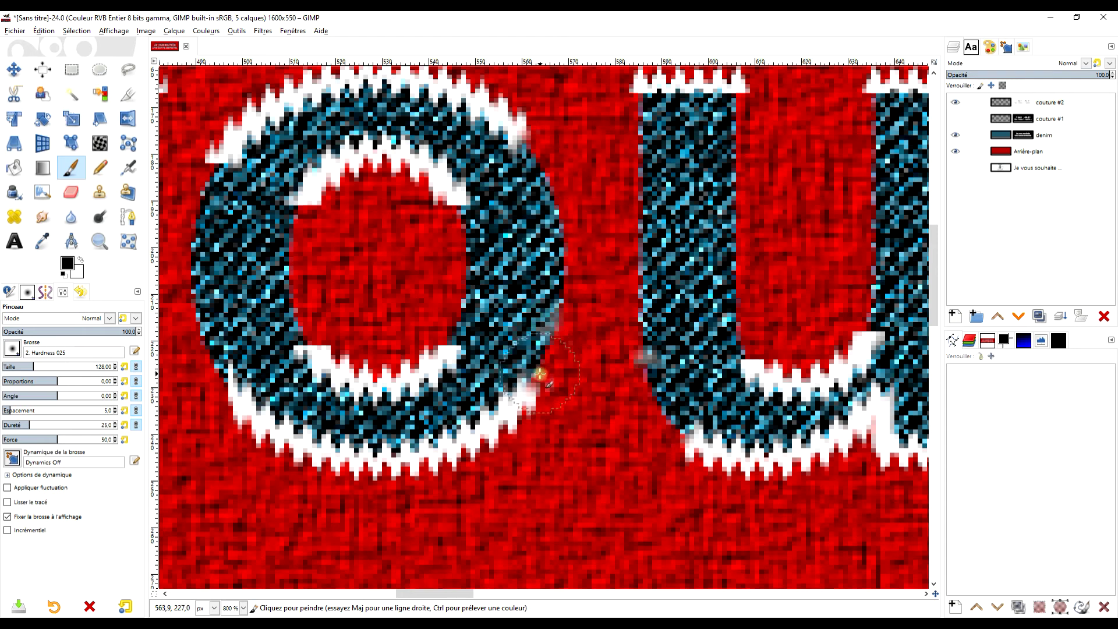
# Step: With couture #2 hidden, paint white on the couture #1 mask along the right outer edge of the "o", and show both layers again
pyautogui.click(958, 119)
pyautogui.click(958, 104)
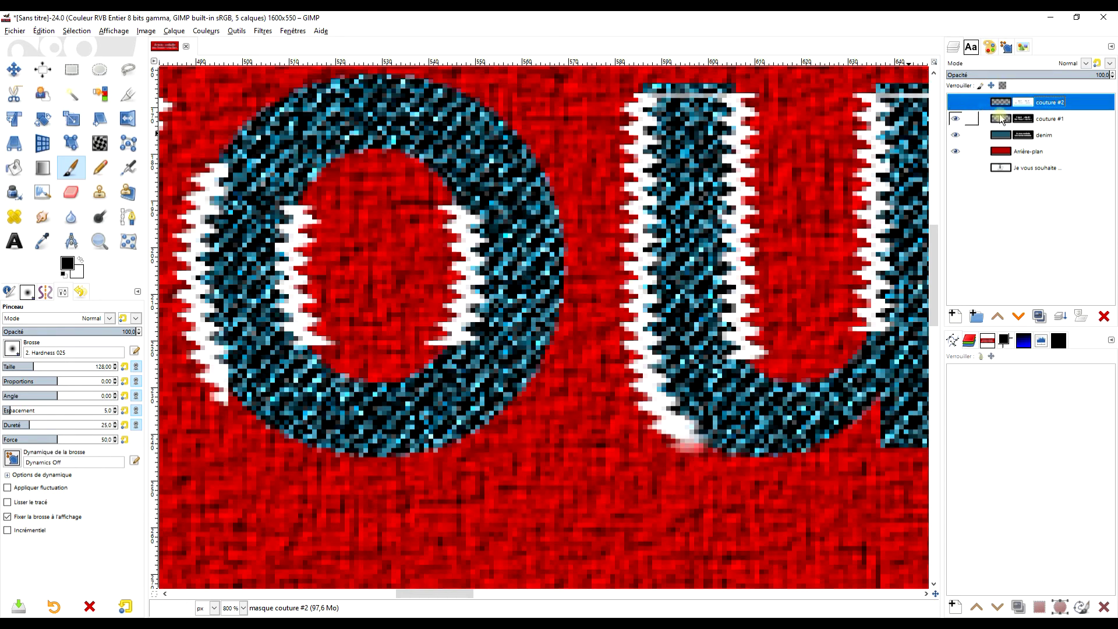
pyautogui.click(1023, 119)
pyautogui.click(80, 260)
pyautogui.moveTo(565, 297)
pyautogui.mouseDown()
pyautogui.moveTo(562, 216)
pyautogui.moveTo(545, 191)
pyautogui.moveTo(557, 319)
pyautogui.moveTo(537, 171)
pyautogui.moveTo(566, 317)
pyautogui.moveTo(548, 347)
pyautogui.moveTo(576, 338)
pyautogui.mouseUp()
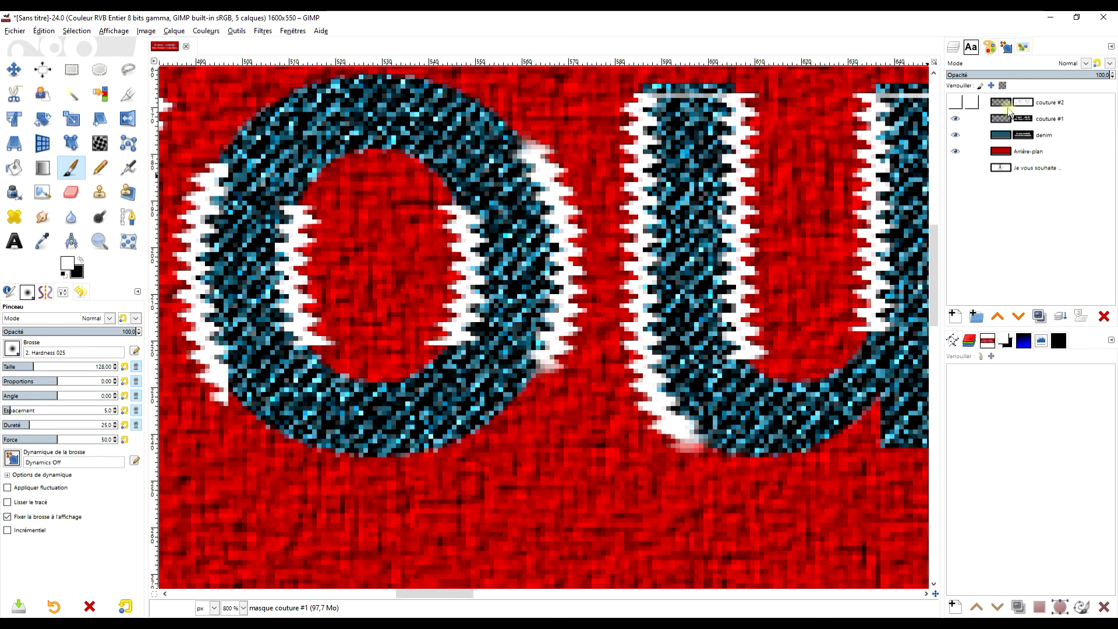
pyautogui.click(955, 102)
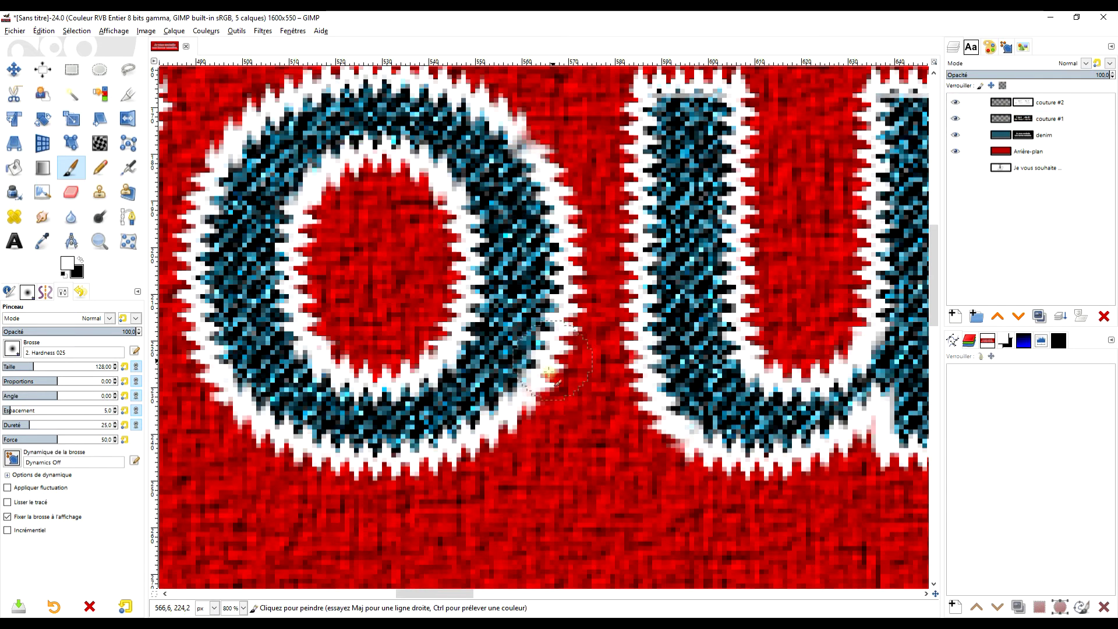
# Step: Return to the full text view with rectangular selection active and merge couture #2 down into couture #1
pyautogui.press('1')
pyautogui.press('r')
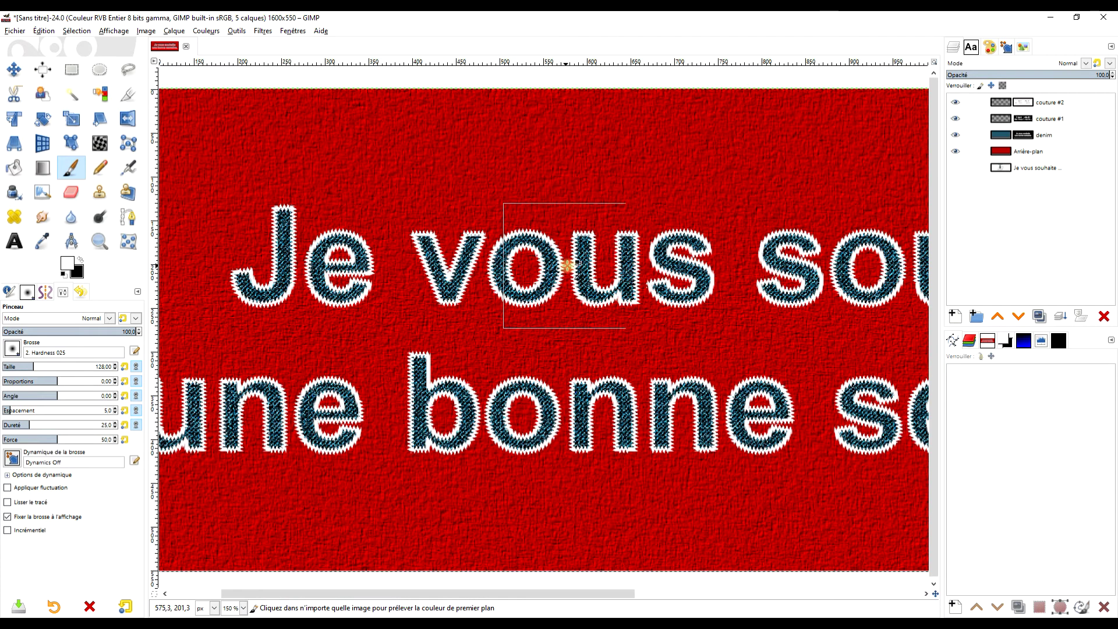
pyautogui.click(1061, 316)
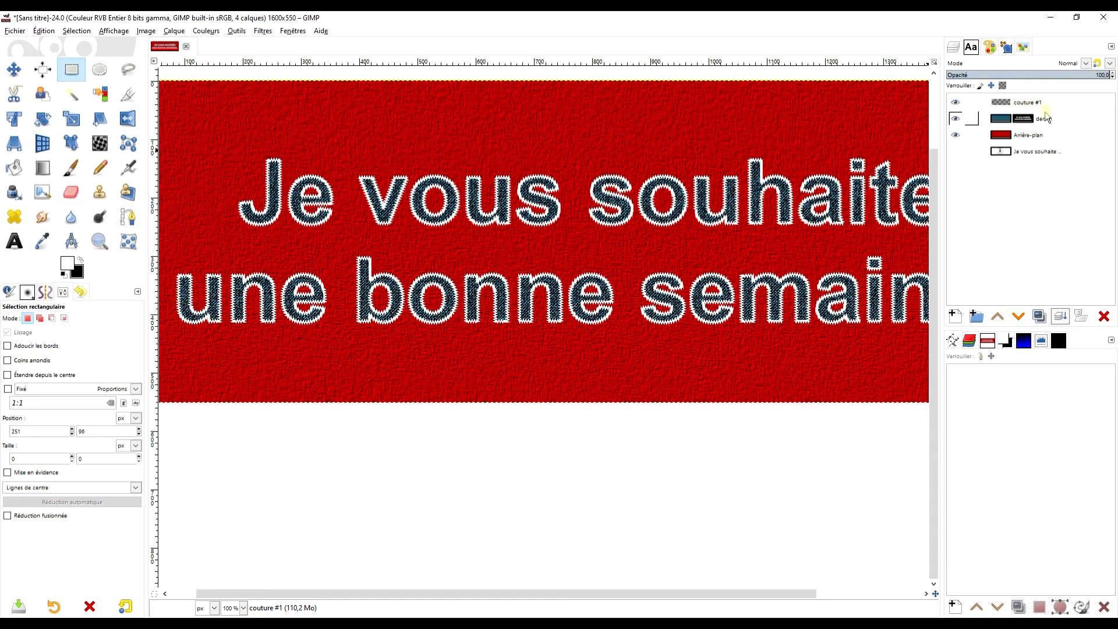
# Step: Duplicate the couture #1 layer, place the copy below the original and rename it "ombre"
pyautogui.click(1037, 315)
pyautogui.click(1018, 315)
pyautogui.doubleClick(1021, 121)
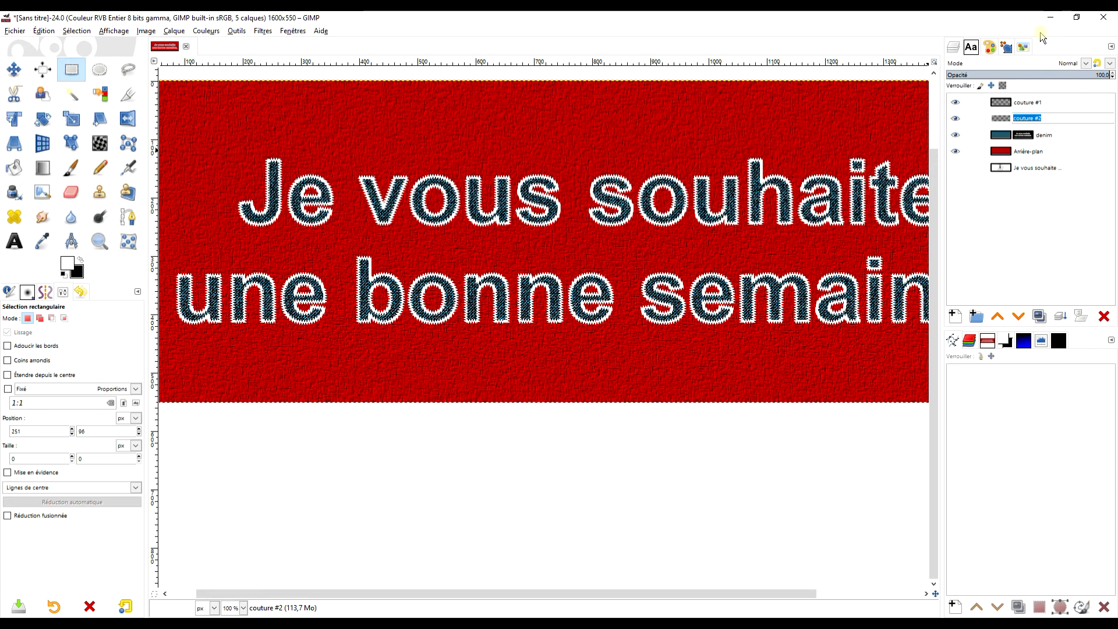
pyautogui.write('ombre')
pyautogui.press('Return')
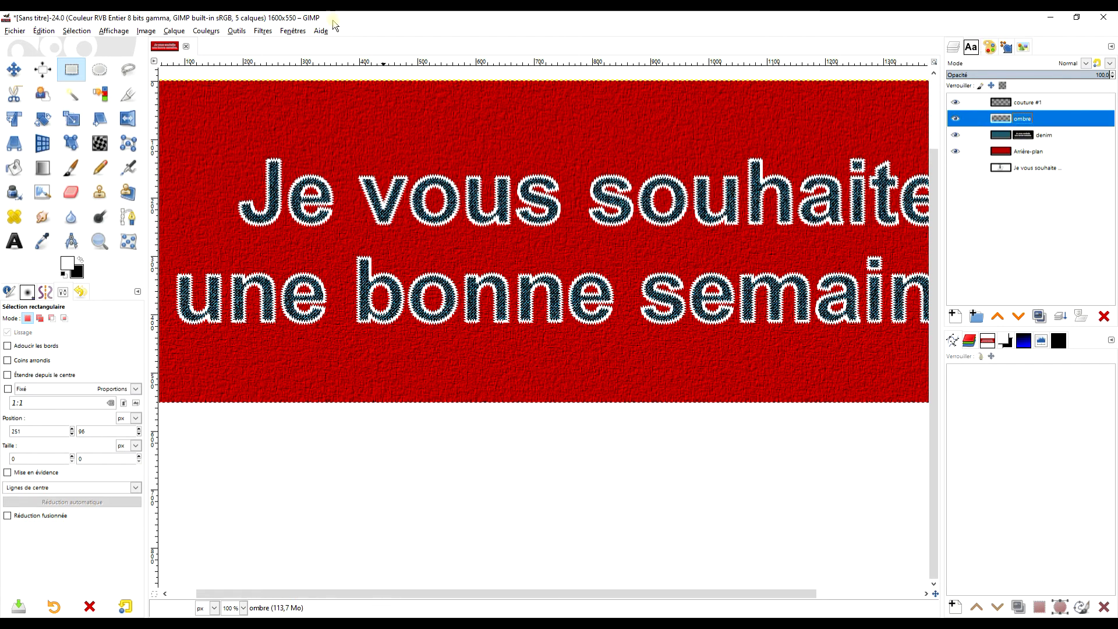
# Step: Start an Ombre portée drop shadow on the ombre layer with blur radius 0 and shadow opacity 2
pyautogui.click(261, 31)
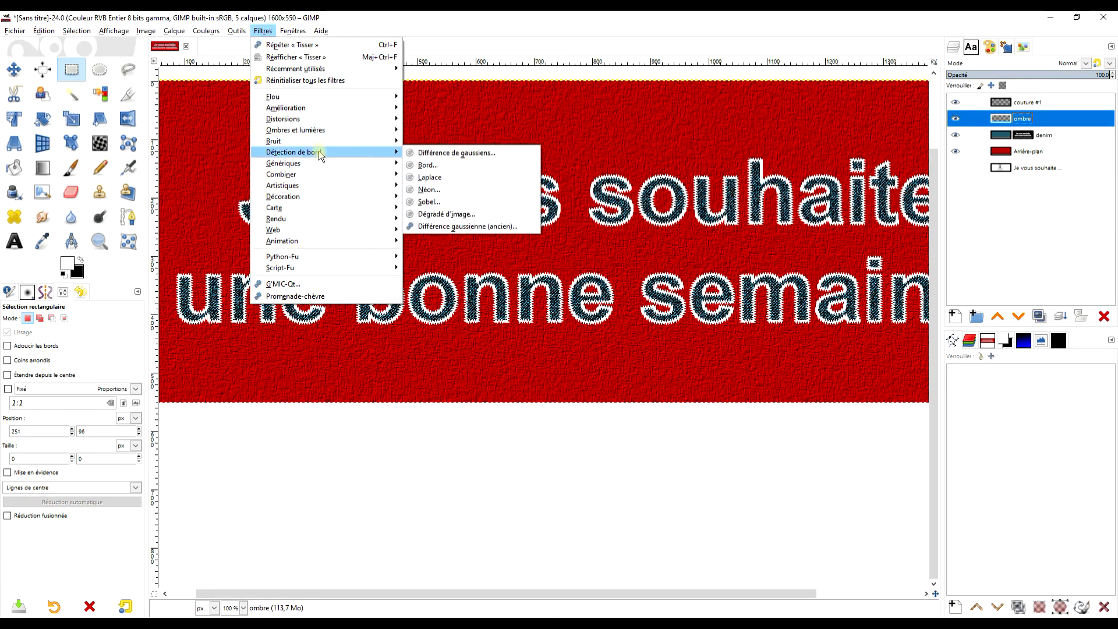
pyautogui.moveTo(318, 132)
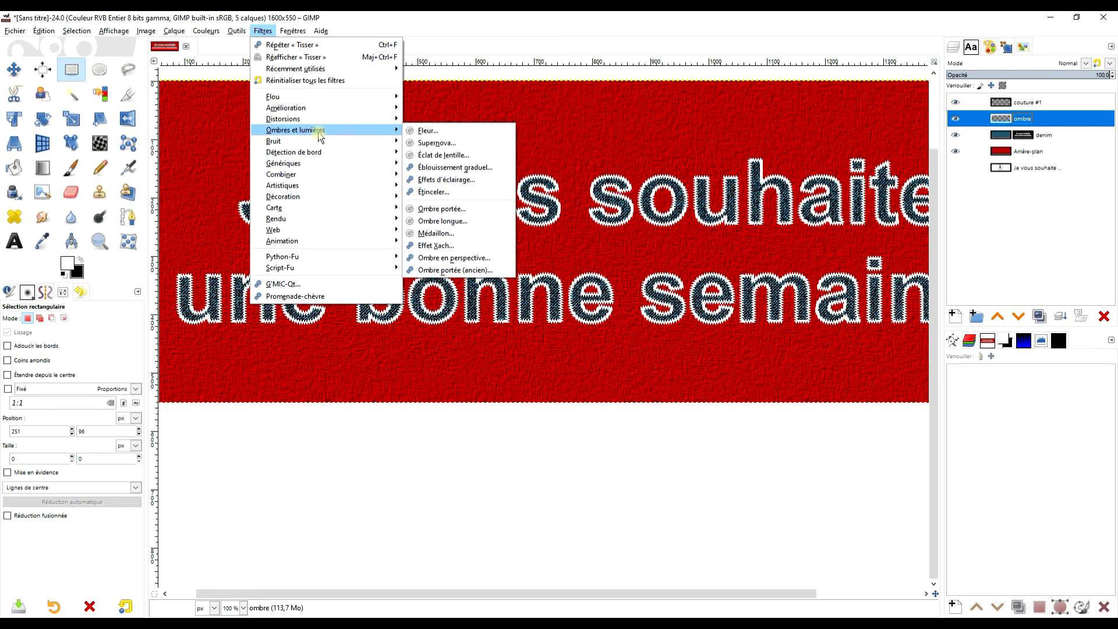
pyautogui.click(461, 209)
pyautogui.scroll(4, 485, 201)
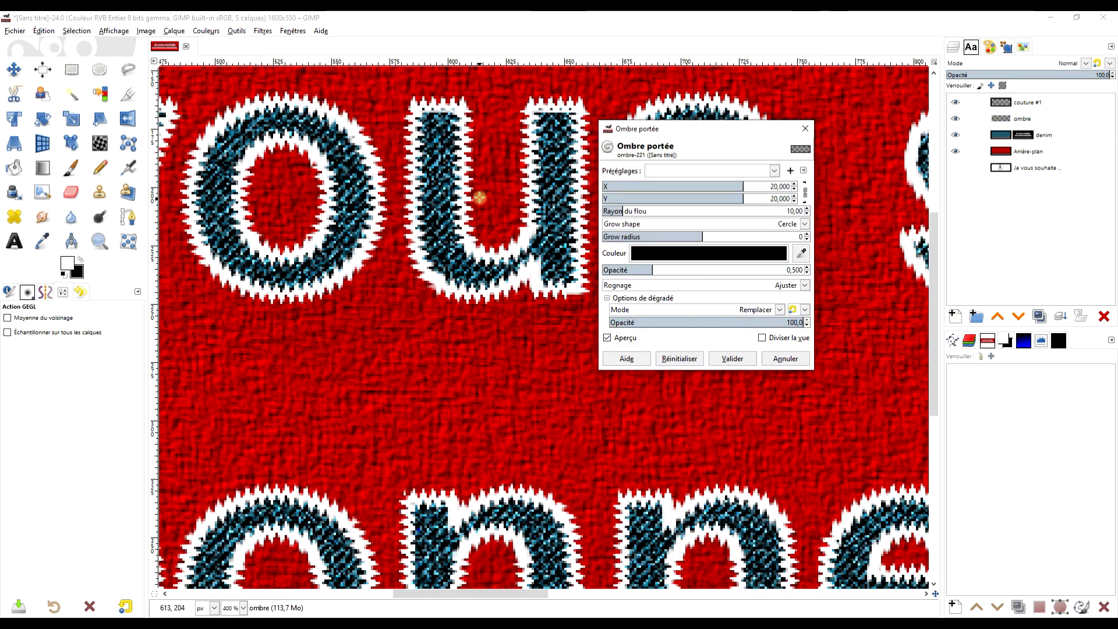
pyautogui.moveTo(622, 210); pyautogui.dragTo(600, 210)
pyautogui.moveTo(652, 269); pyautogui.dragTo(875, 269)
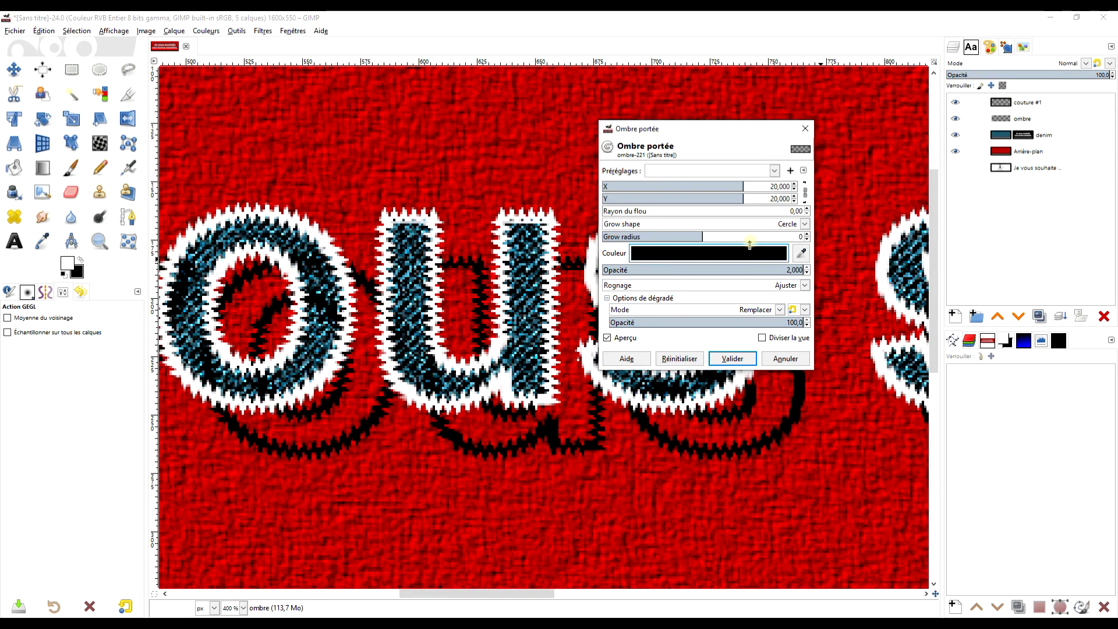
# Step: Set the drop shadow's linked X and Y offsets to 1.728 and its blur radius to 0.05
pyautogui.moveTo(739, 183); pyautogui.dragTo(701, 187)
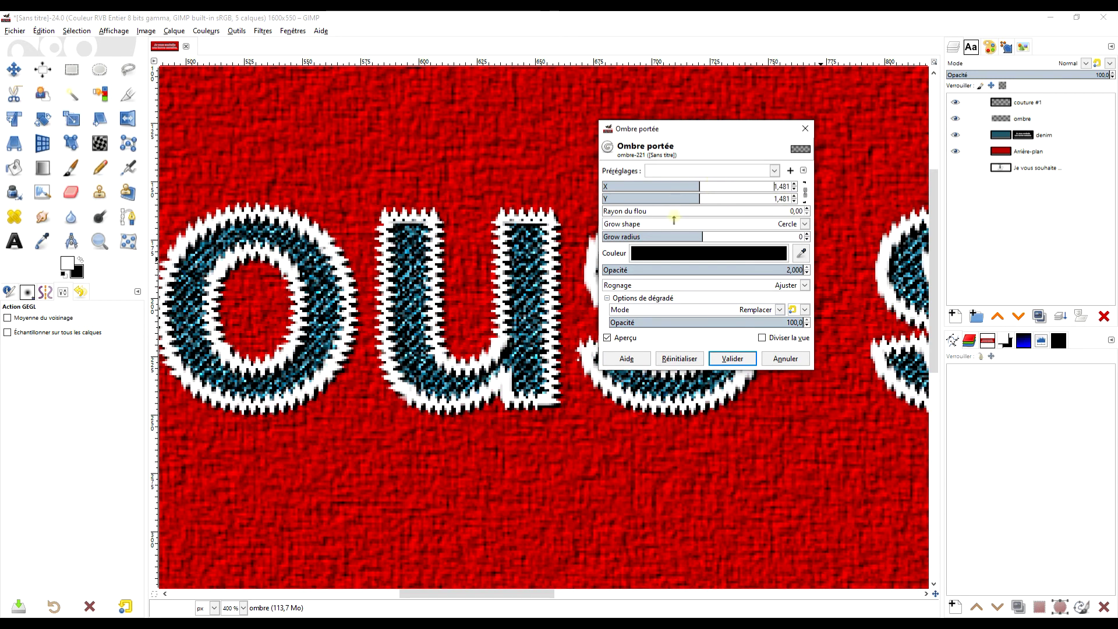
pyautogui.click(608, 212)
pyautogui.moveTo(609, 208); pyautogui.dragTo(609, 211)
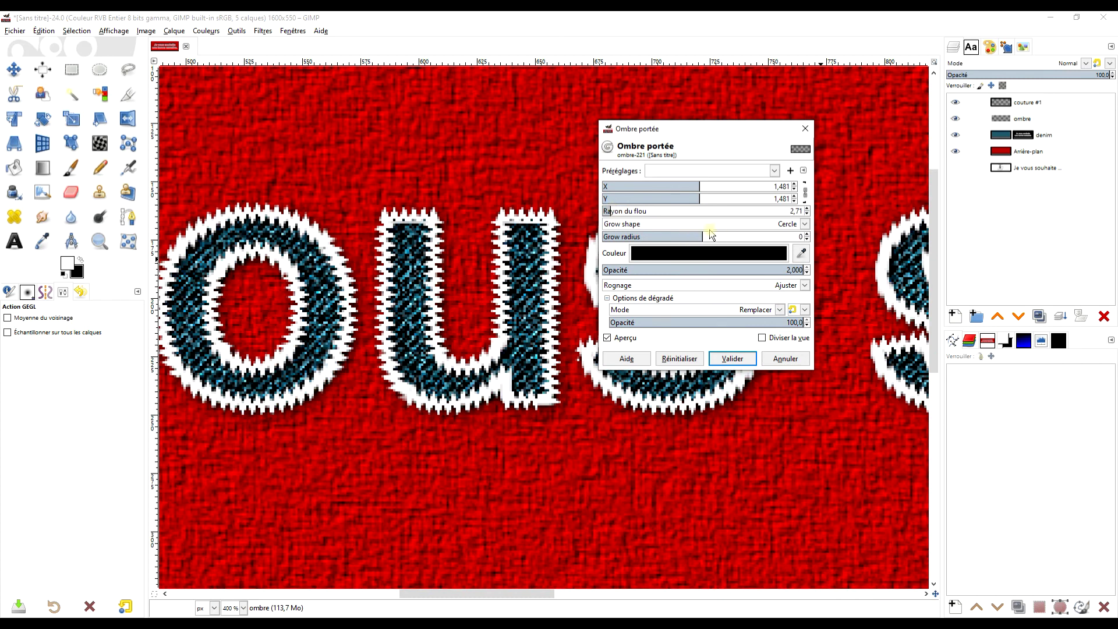
pyautogui.moveTo(611, 208); pyautogui.dragTo(603, 208)
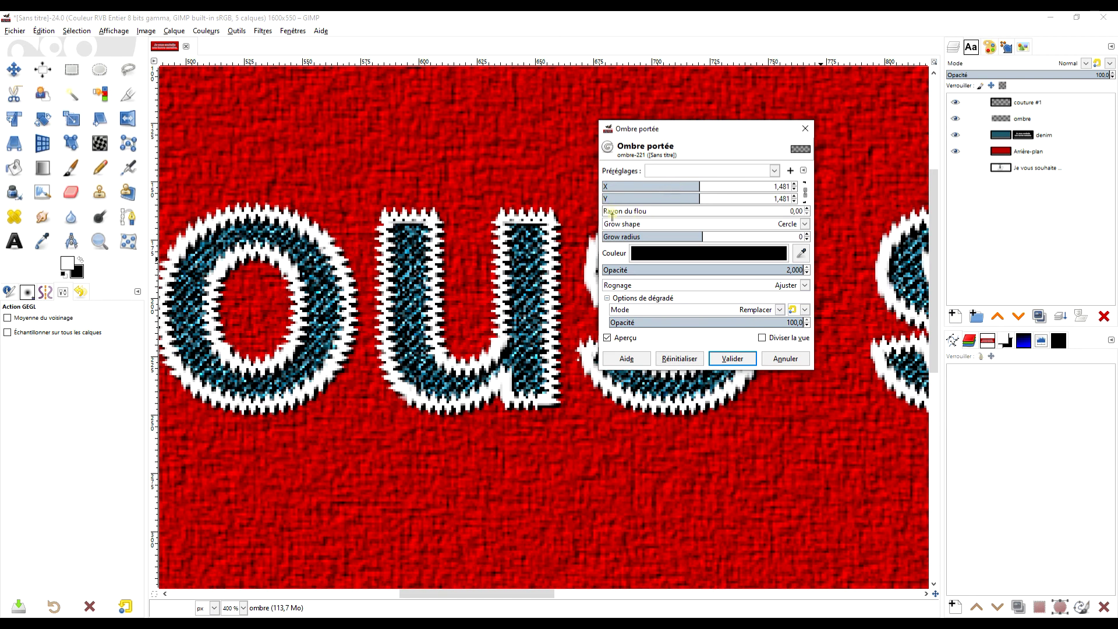
pyautogui.moveTo(610, 210); pyautogui.dragTo(605, 212)
pyautogui.moveTo(693, 187); pyautogui.dragTo(704, 186)
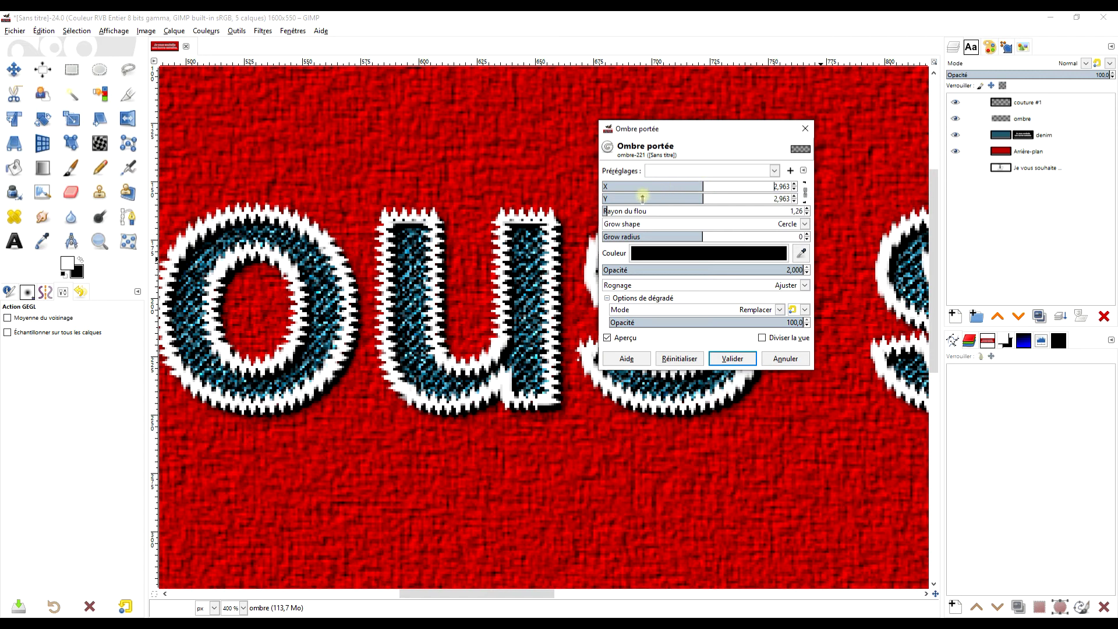
pyautogui.moveTo(604, 212); pyautogui.dragTo(604, 214)
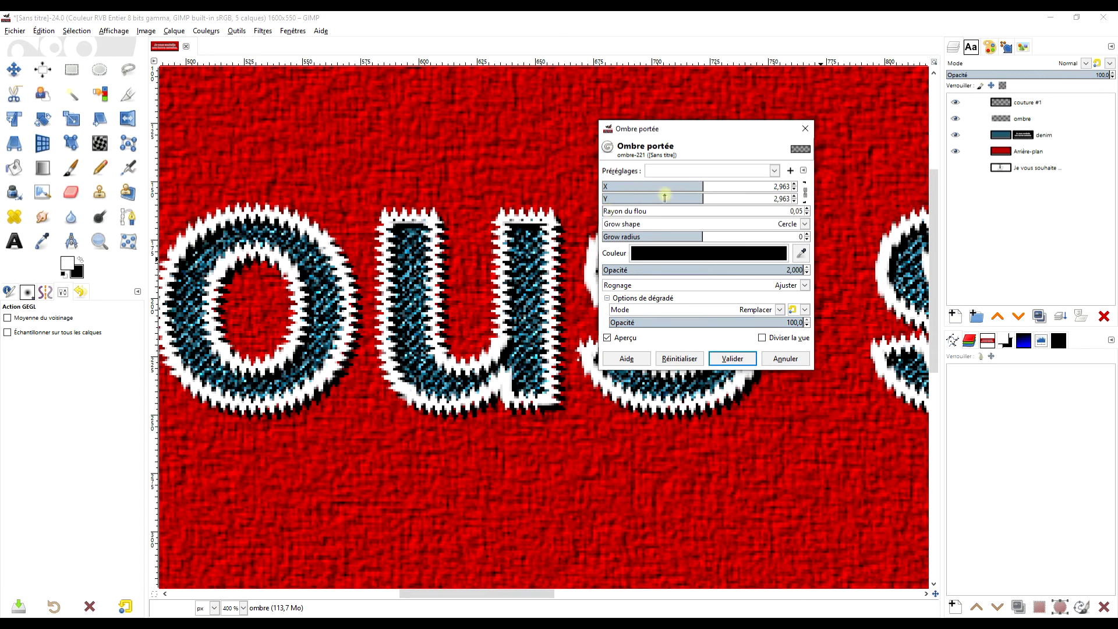
pyautogui.moveTo(705, 185); pyautogui.dragTo(701, 186)
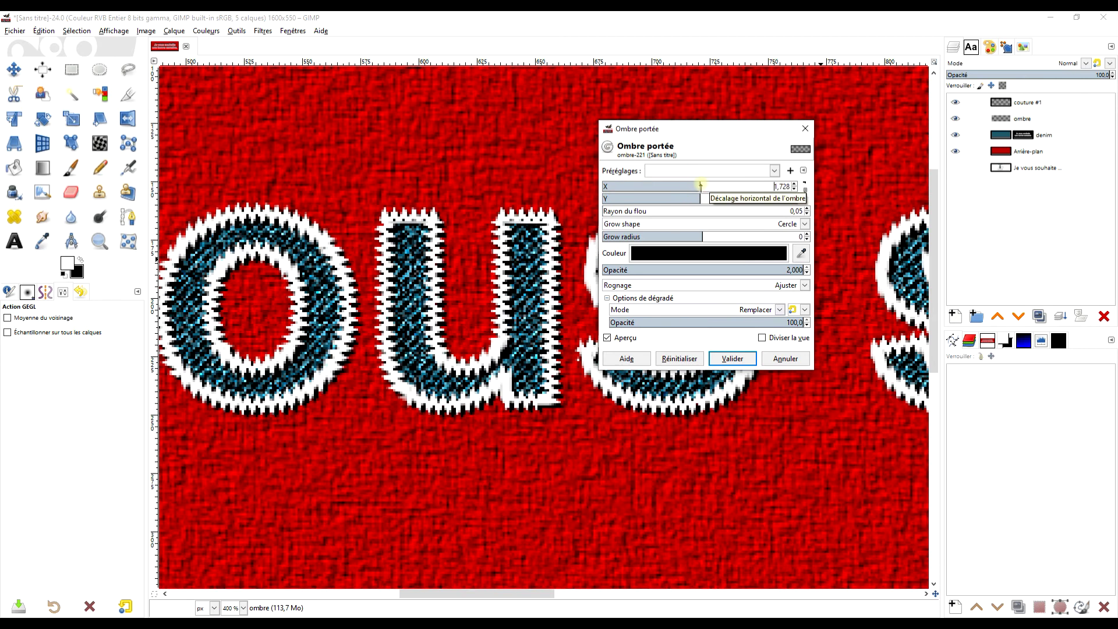
# Step: Raise the shadow's blur radius to 2.05 and compare the letters with the preview off and on
pyautogui.moveTo(501, 331); pyautogui.dragTo(337, 317)
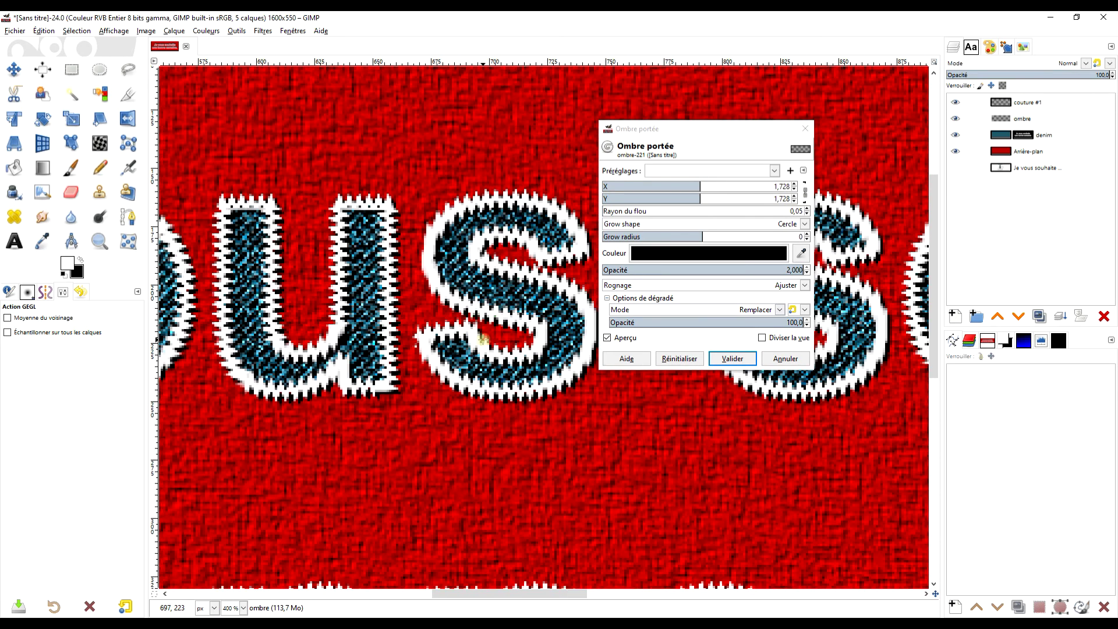
pyautogui.moveTo(483, 340); pyautogui.dragTo(433, 355)
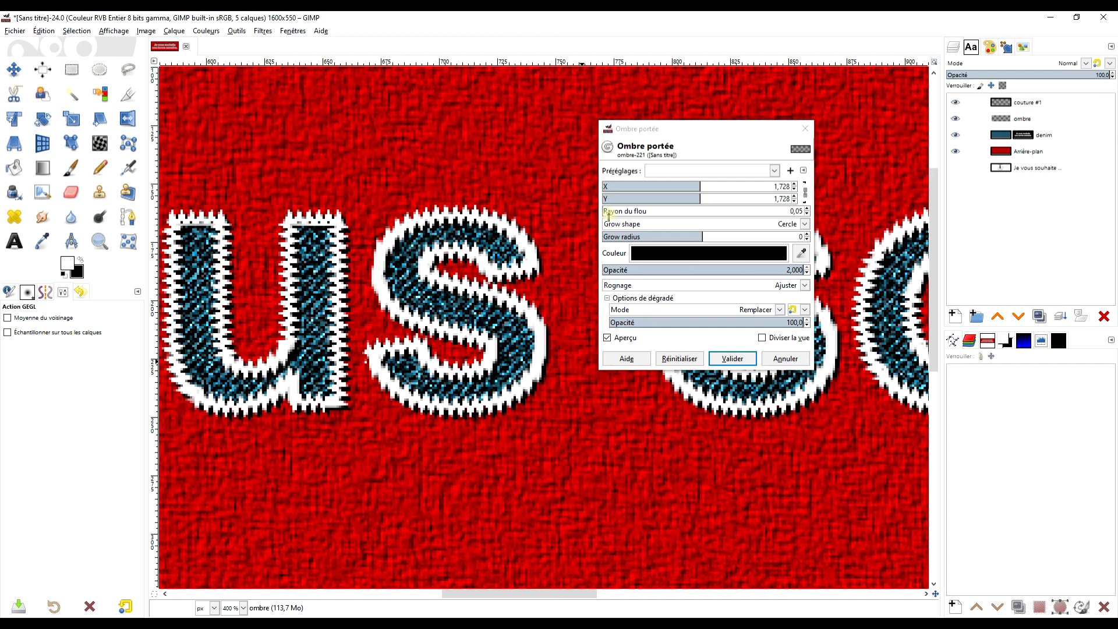
pyautogui.click(807, 209)
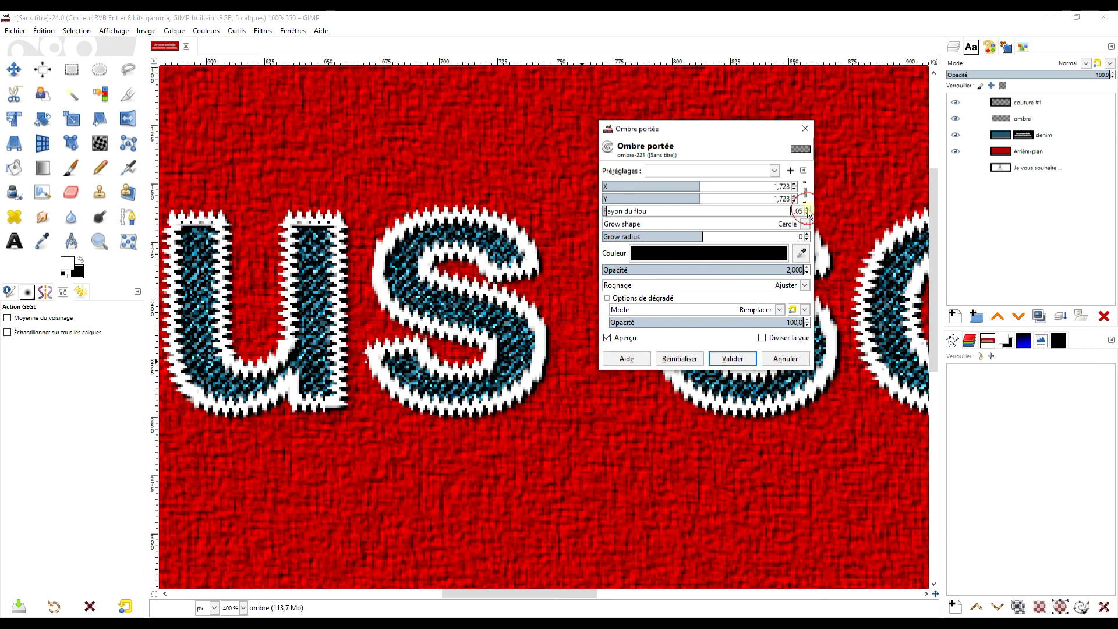
pyautogui.click(608, 337)
pyautogui.moveTo(524, 395); pyautogui.dragTo(250, 335)
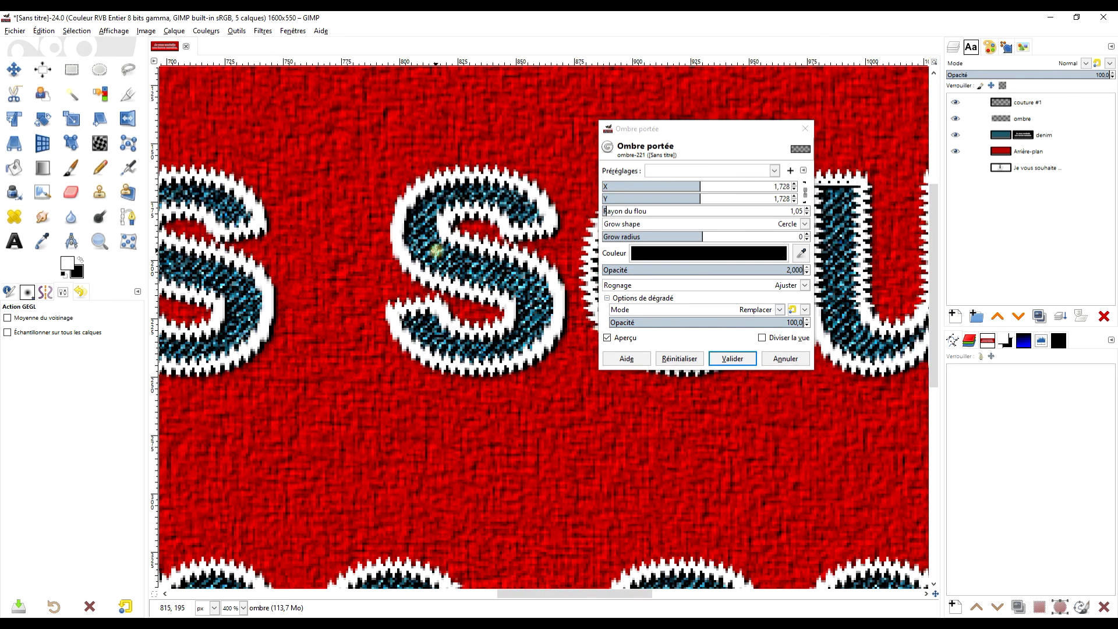
pyautogui.click(807, 210)
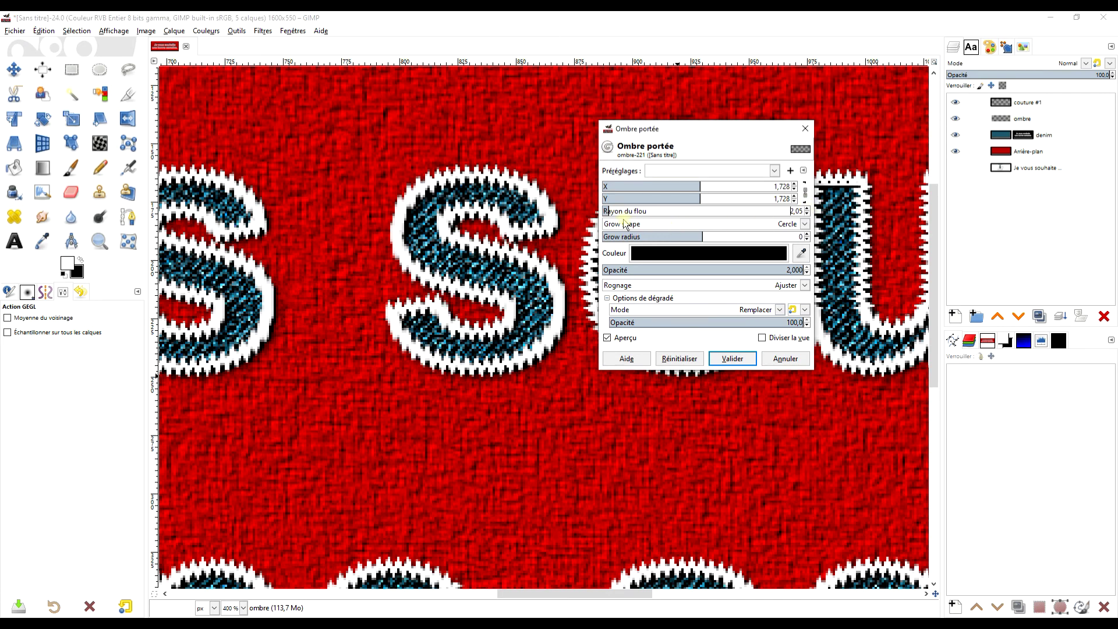
pyautogui.click(615, 341)
pyautogui.click(615, 342)
# Step: With the shadow offsets unlinked, set X to 1.728 and Y to 2.728, and apply the drop shadow
pyautogui.click(794, 185)
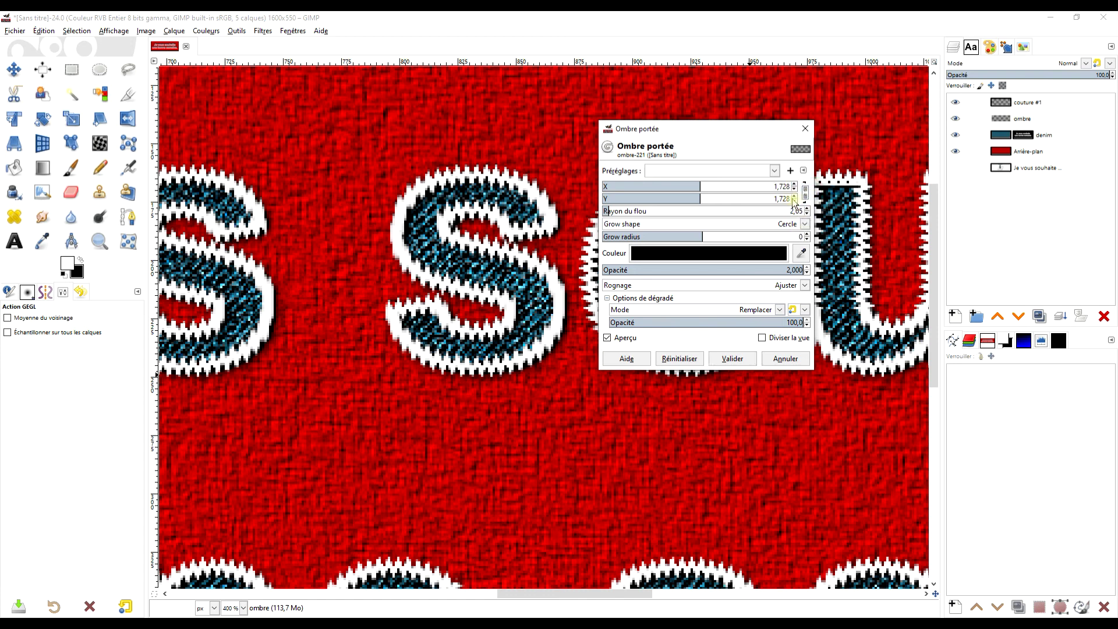
pyautogui.click(795, 202)
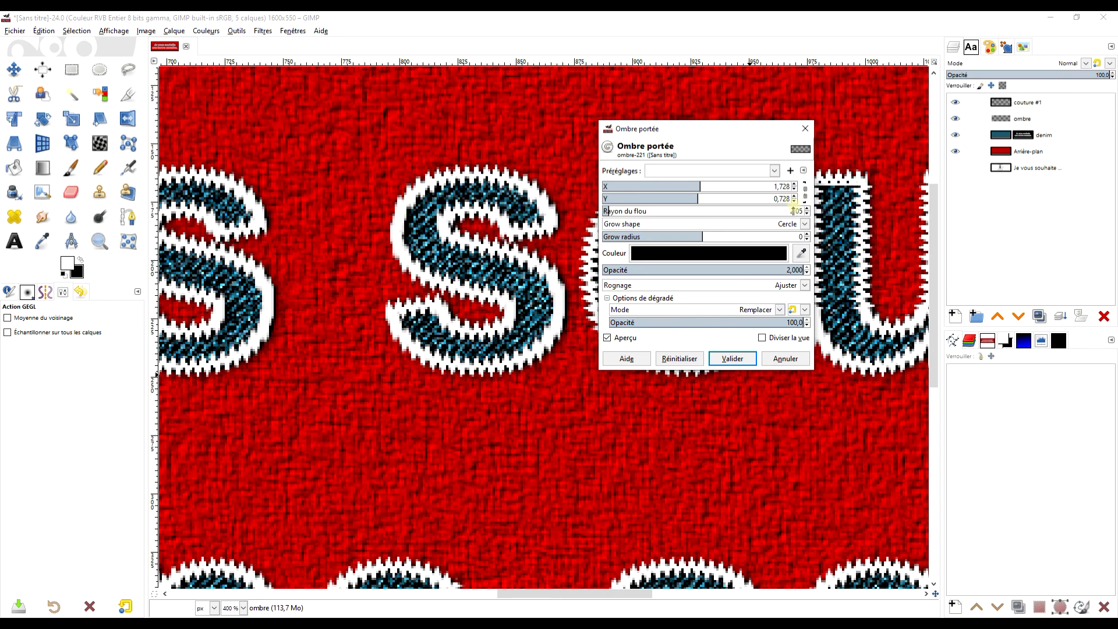
pyautogui.click(794, 196)
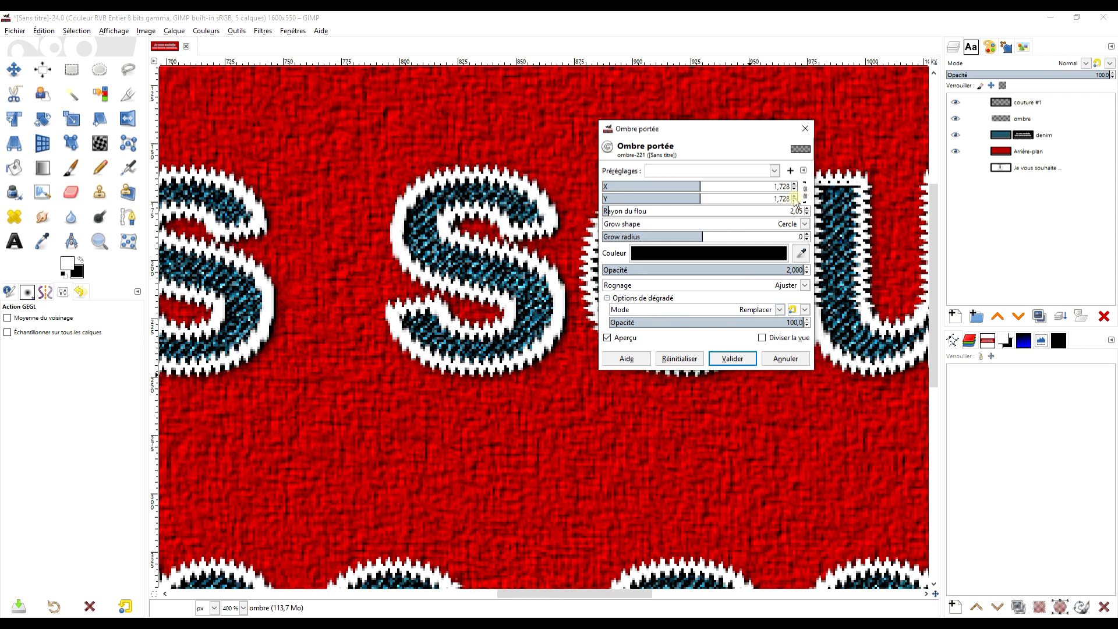
pyautogui.click(794, 184)
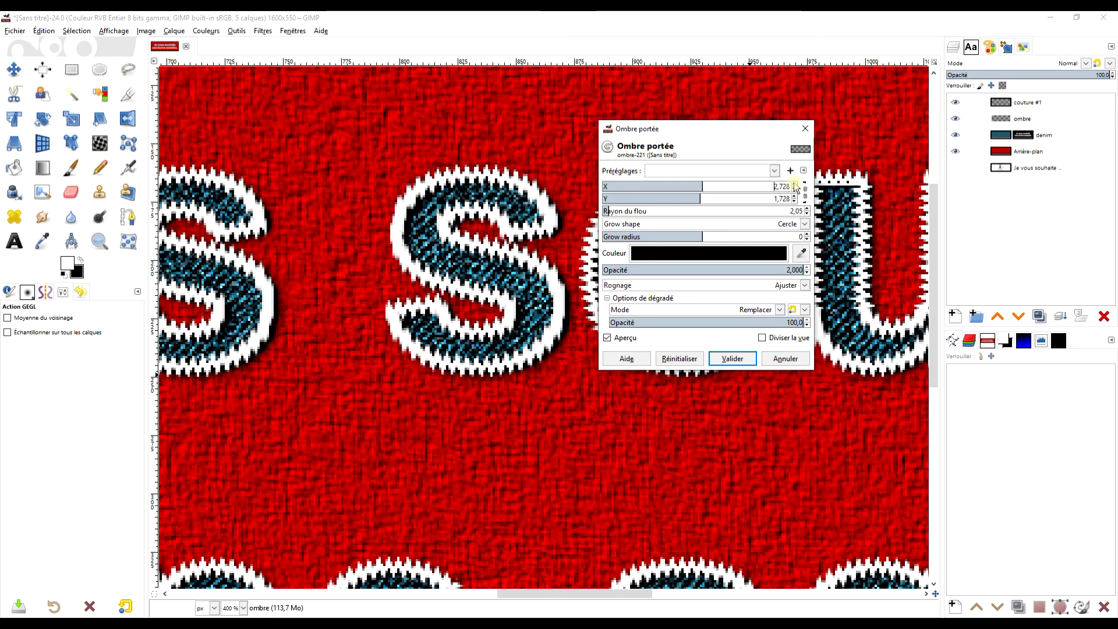
pyautogui.click(794, 189)
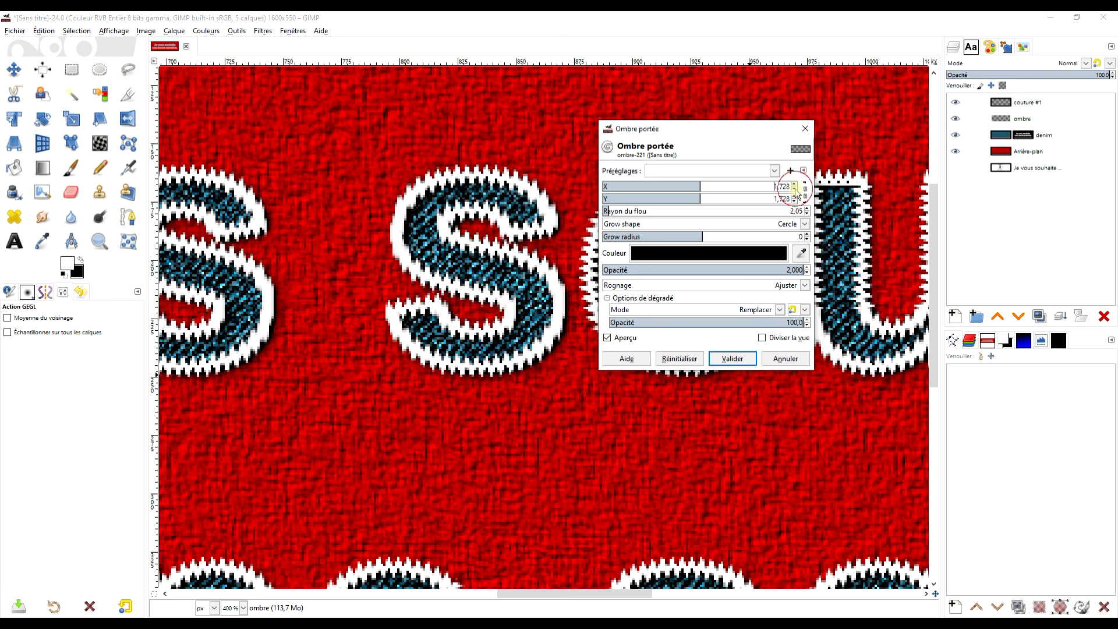
pyautogui.click(794, 196)
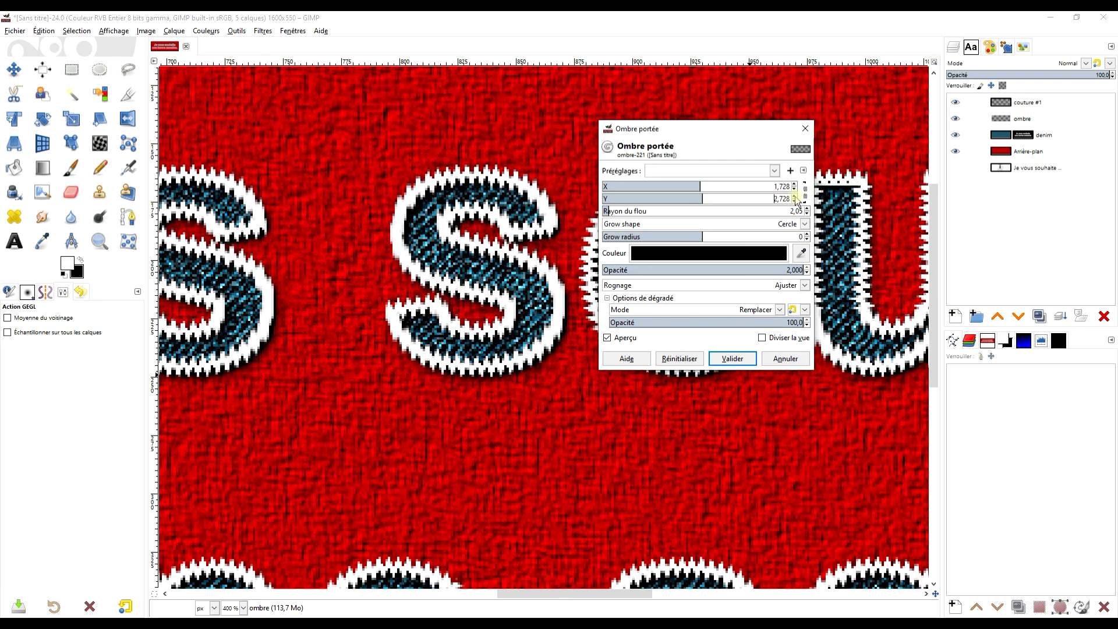
pyautogui.click(732, 358)
# Step: Examine the stitched outlines and their drop shadow along both lines of text, close up and at a distance
pyautogui.hscroll(3, 736, 175)
pyautogui.scroll(-2, 619, 260)
pyautogui.keyDown('ctrl'); pyautogui.scroll(-2, 630, 260); pyautogui.keyUp('ctrl')
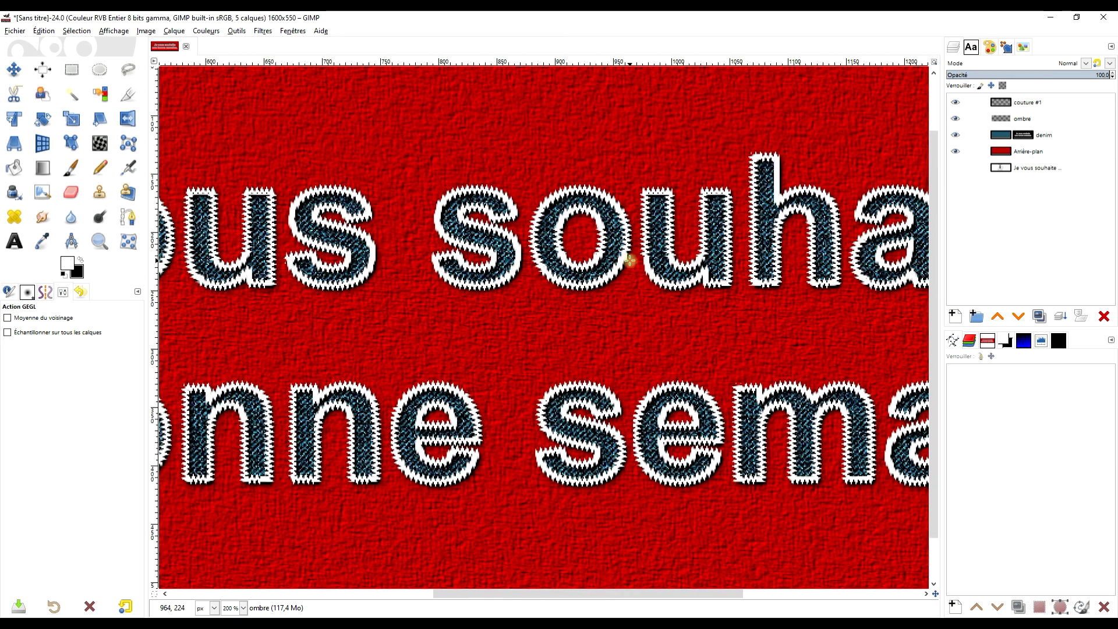
pyautogui.hscroll(-2, 609, 289)
pyautogui.keyDown('ctrl'); pyautogui.scroll(1, 350, 295); pyautogui.keyUp('ctrl')
pyautogui.moveTo(354, 295); pyautogui.dragTo(647, 184)
pyautogui.moveTo(424, 257); pyautogui.dragTo(561, 291)
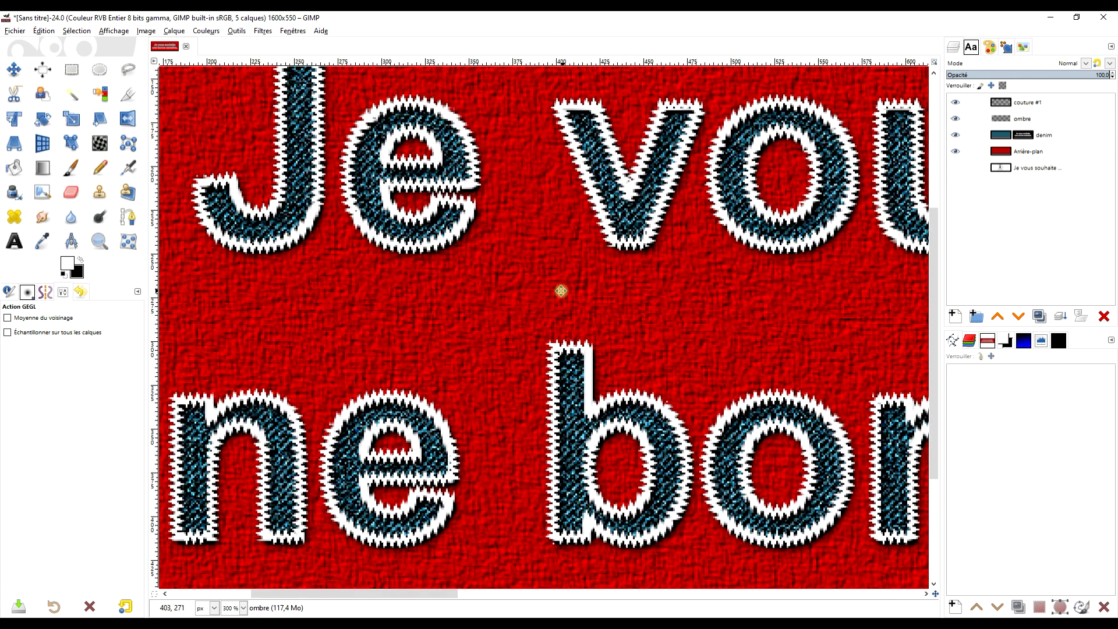
pyautogui.keyDown('ctrl'); pyautogui.scroll(-1, 613, 291); pyautogui.keyUp('ctrl')
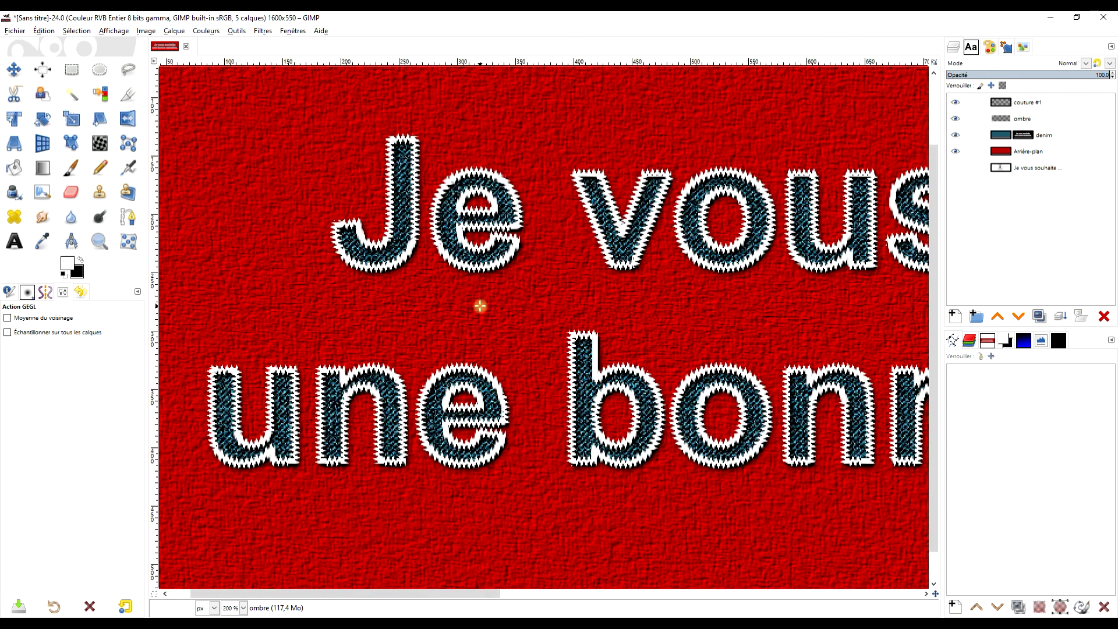
pyautogui.hscroll(2, 539, 287)
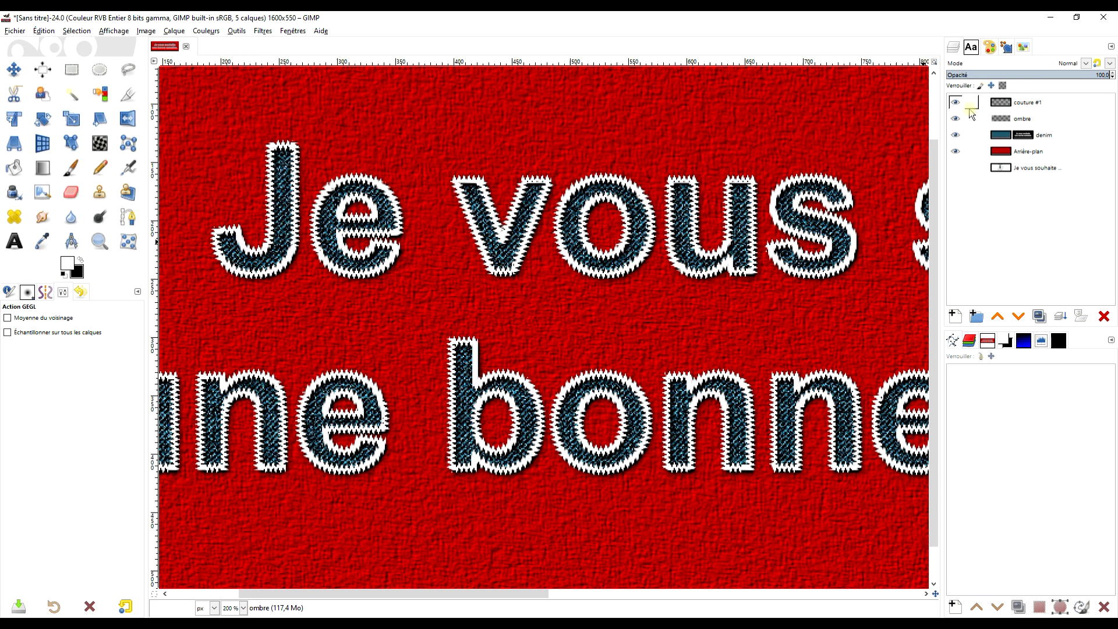
pyautogui.keyDown('ctrl'); pyautogui.scroll(2, 506, 278); pyautogui.keyUp('ctrl')
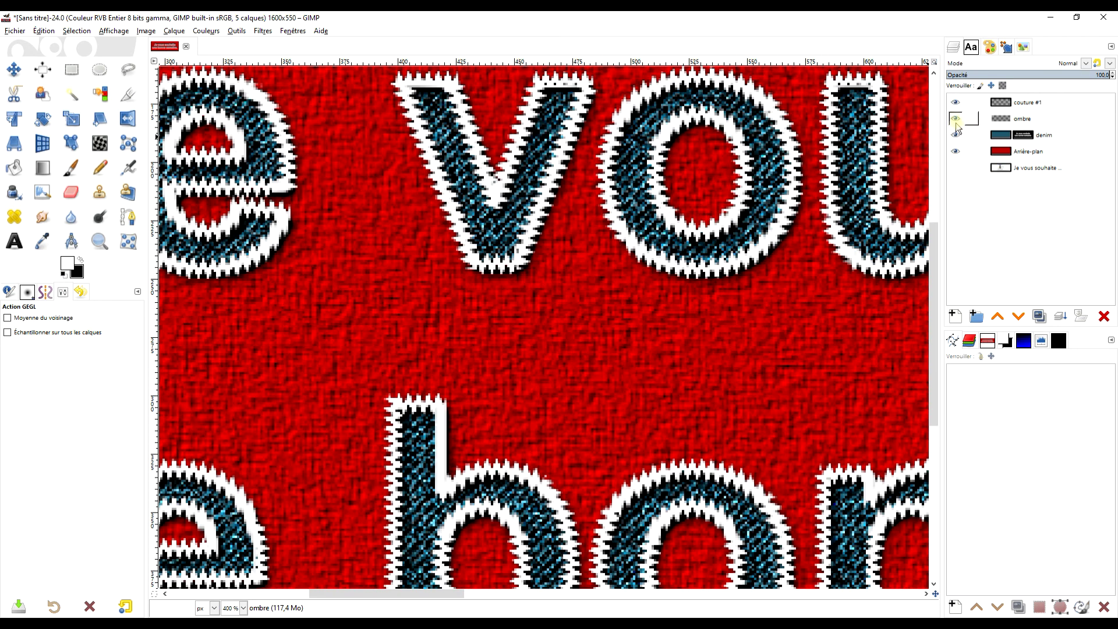
# Step: Lower the ombre layer's opacity to 86.5 and compare the text with that layer hidden and shown
pyautogui.click(955, 119)
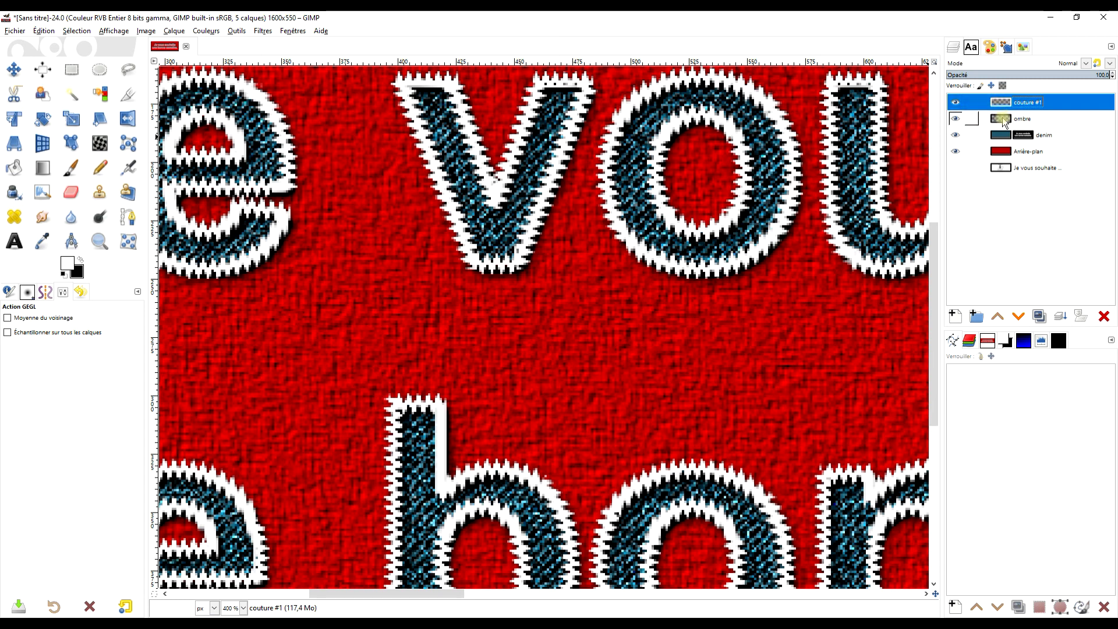
pyautogui.moveTo(1082, 74); pyautogui.dragTo(1078, 76)
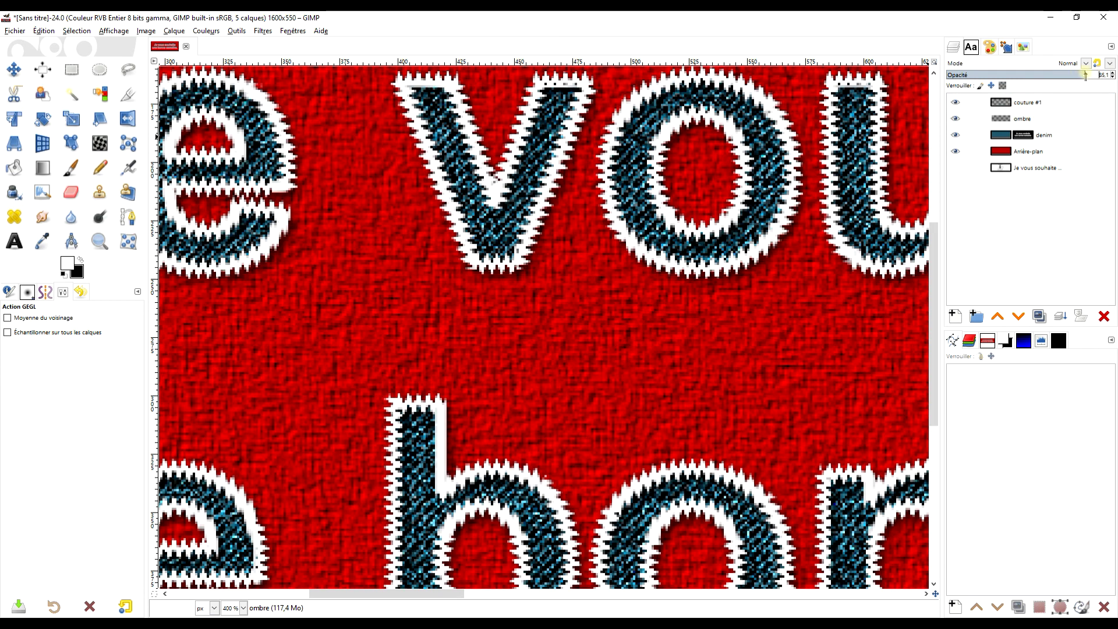
pyautogui.click(955, 120)
pyautogui.click(956, 120)
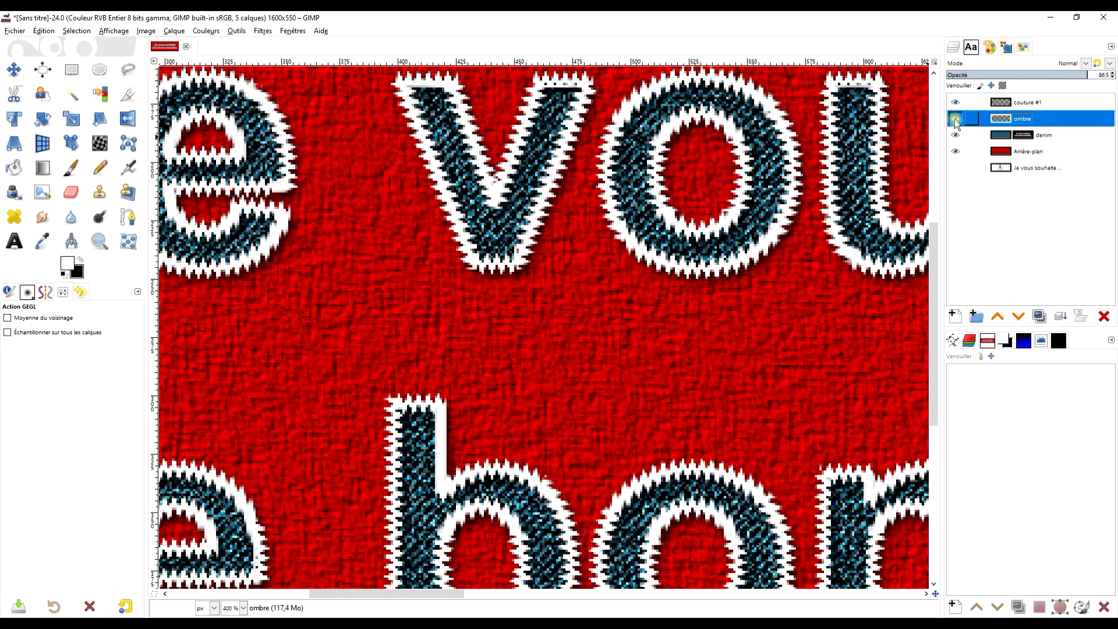
# Step: Resize the ombre and couture #1 layers to the image dimensions
pyautogui.scroll(-4, 697, 384)
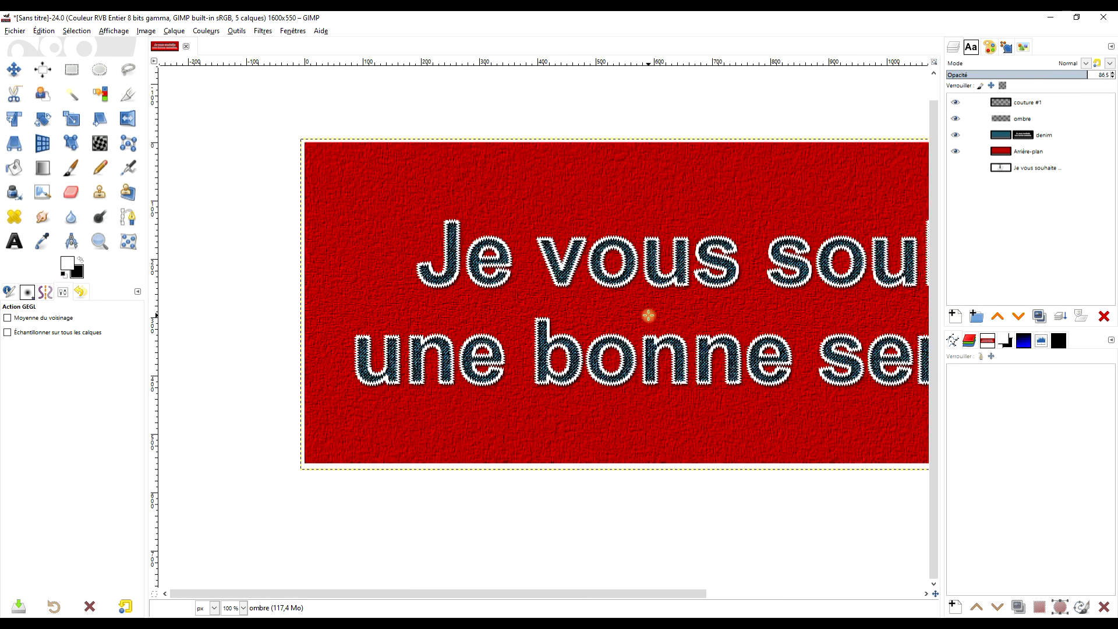
pyautogui.hscroll(4, 648, 316)
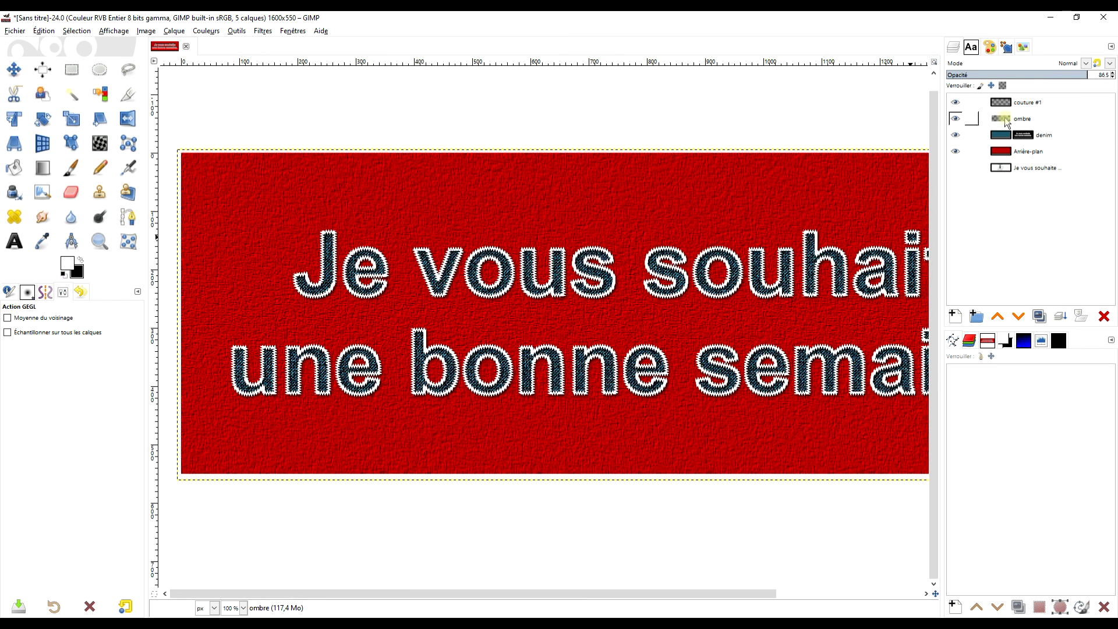
pyautogui.rightClick(1007, 122)
pyautogui.click(990, 277)
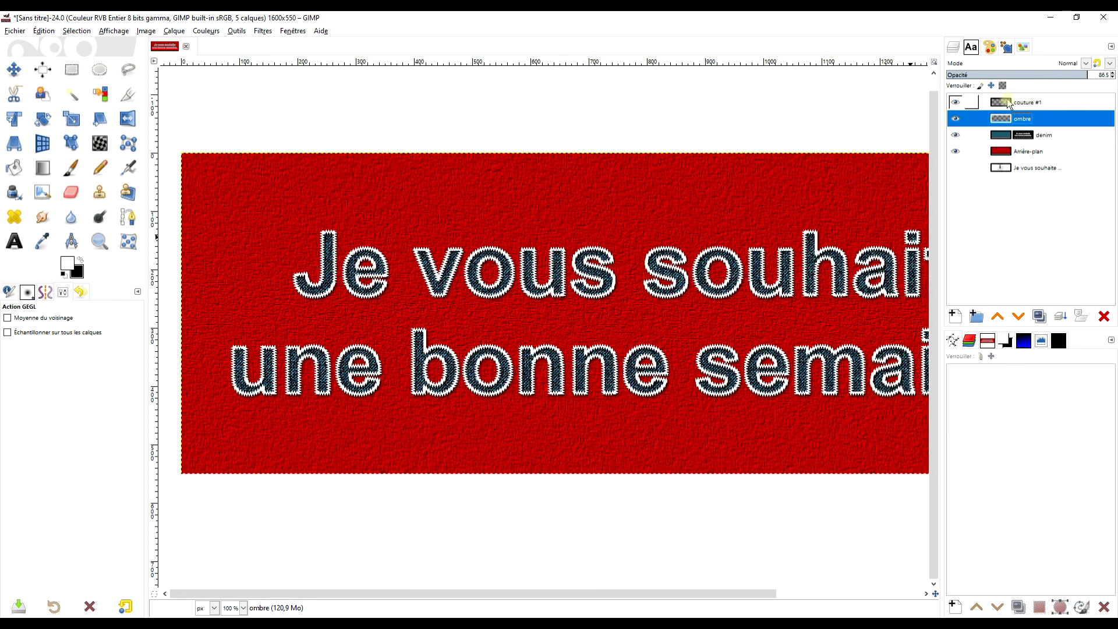
pyautogui.rightClick(1000, 104)
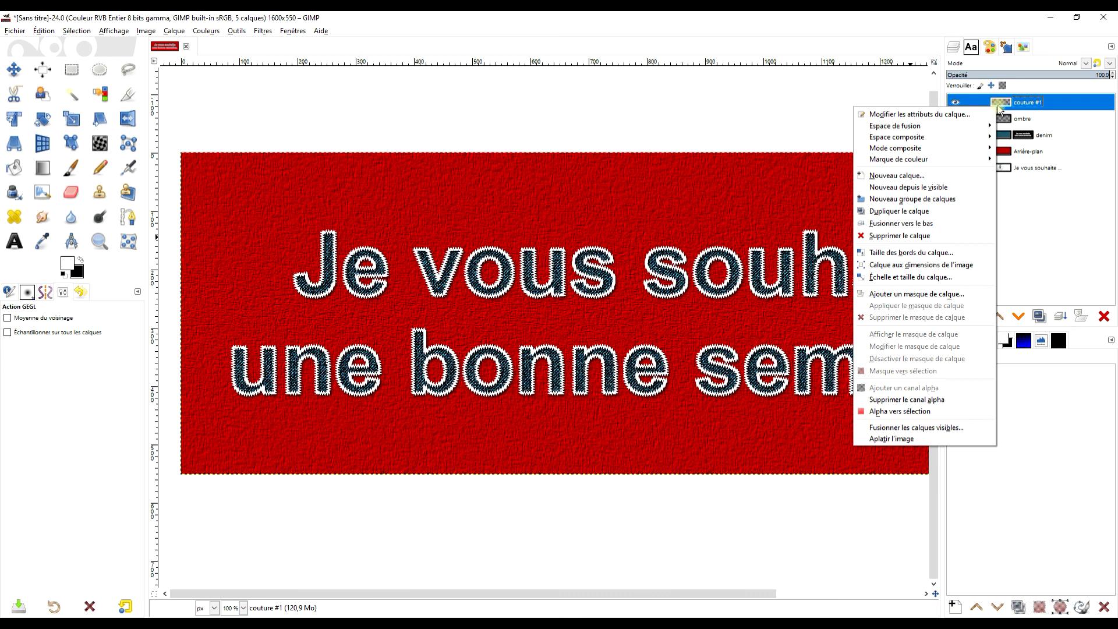
pyautogui.click(965, 266)
# Step: Examine the finished text on its red background as a whole and enlarged
pyautogui.scroll(-1, 630, 257)
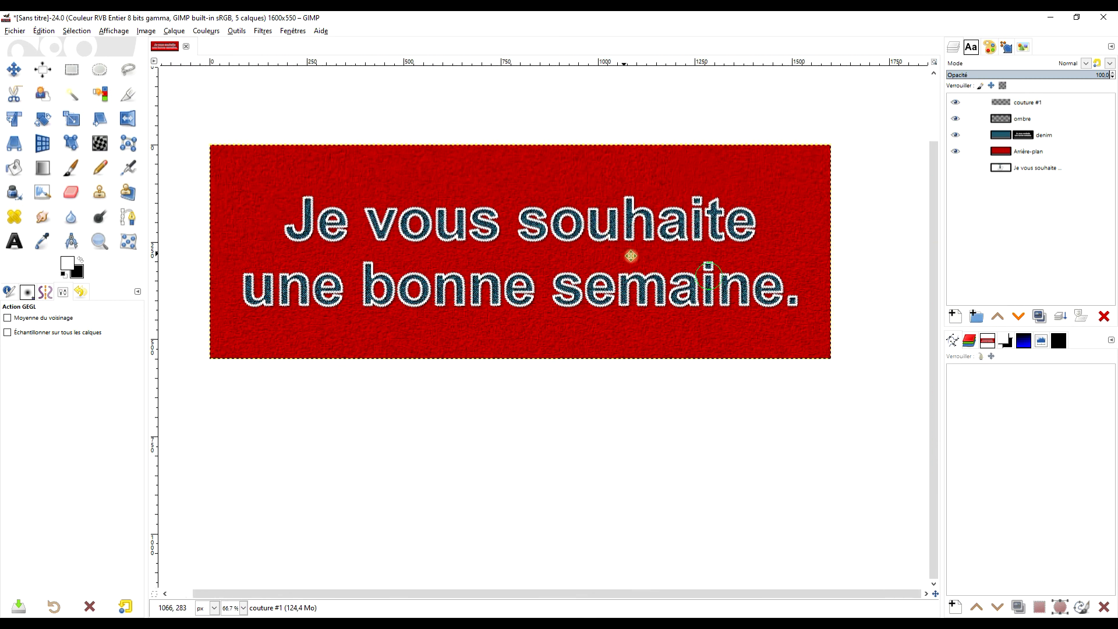
pyautogui.click(100, 241)
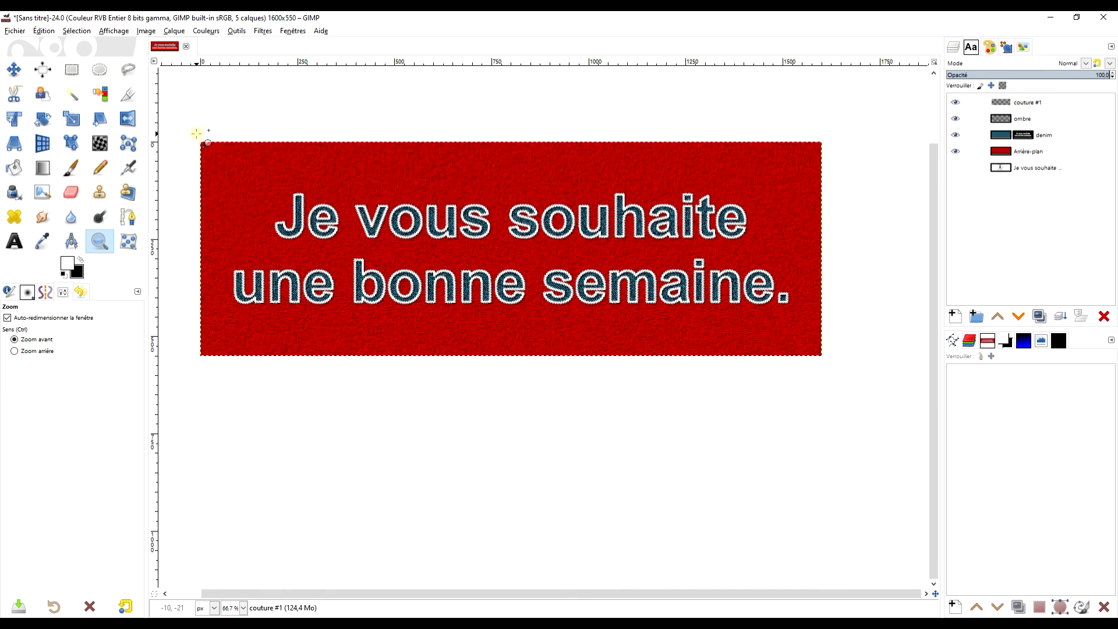
pyautogui.moveTo(794, 371); pyautogui.dragTo(844, 370)
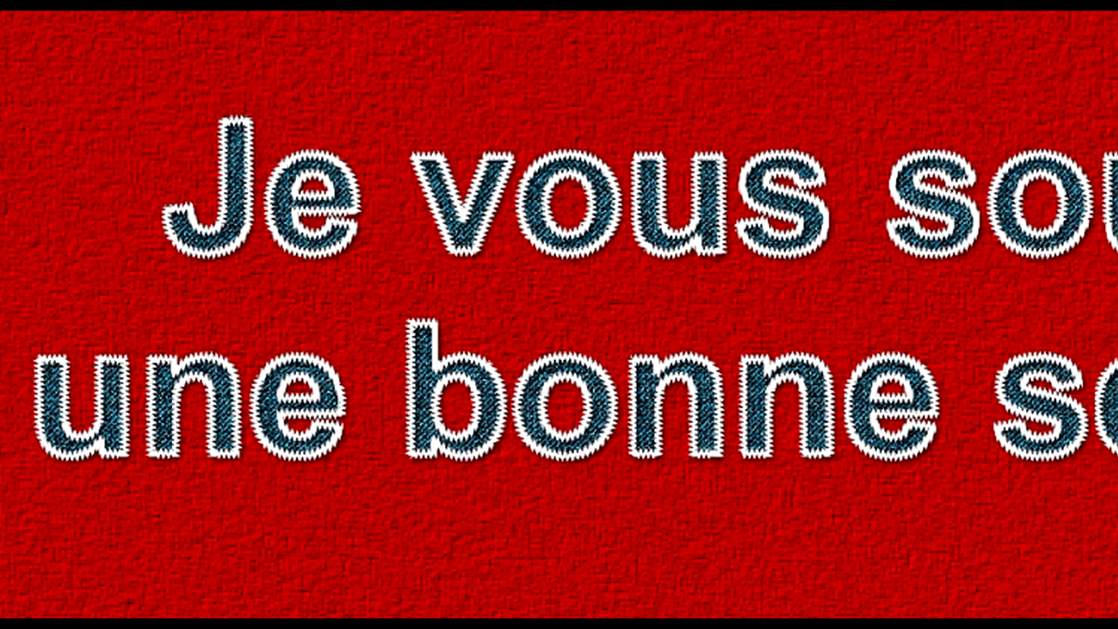